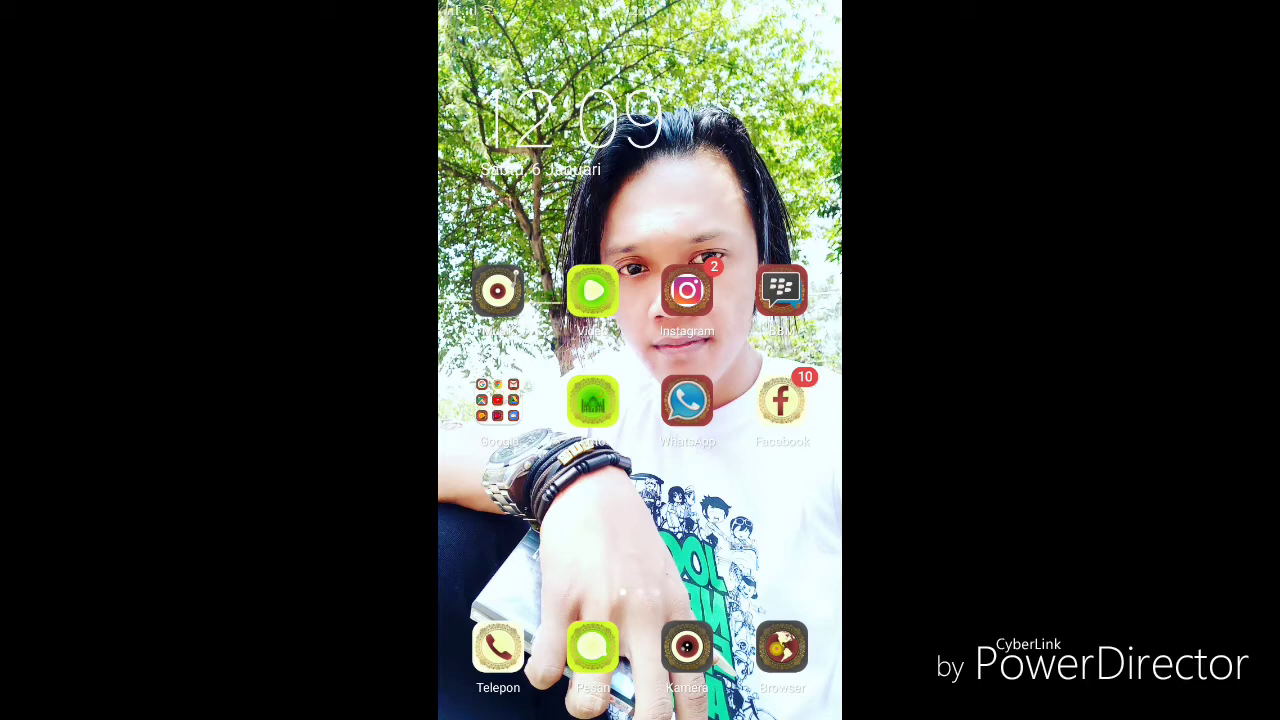
# On the apps page, move the Lenscard icon to the end of the second row
pyautogui.moveTo(760, 450); pyautogui.dragTo(520, 450)
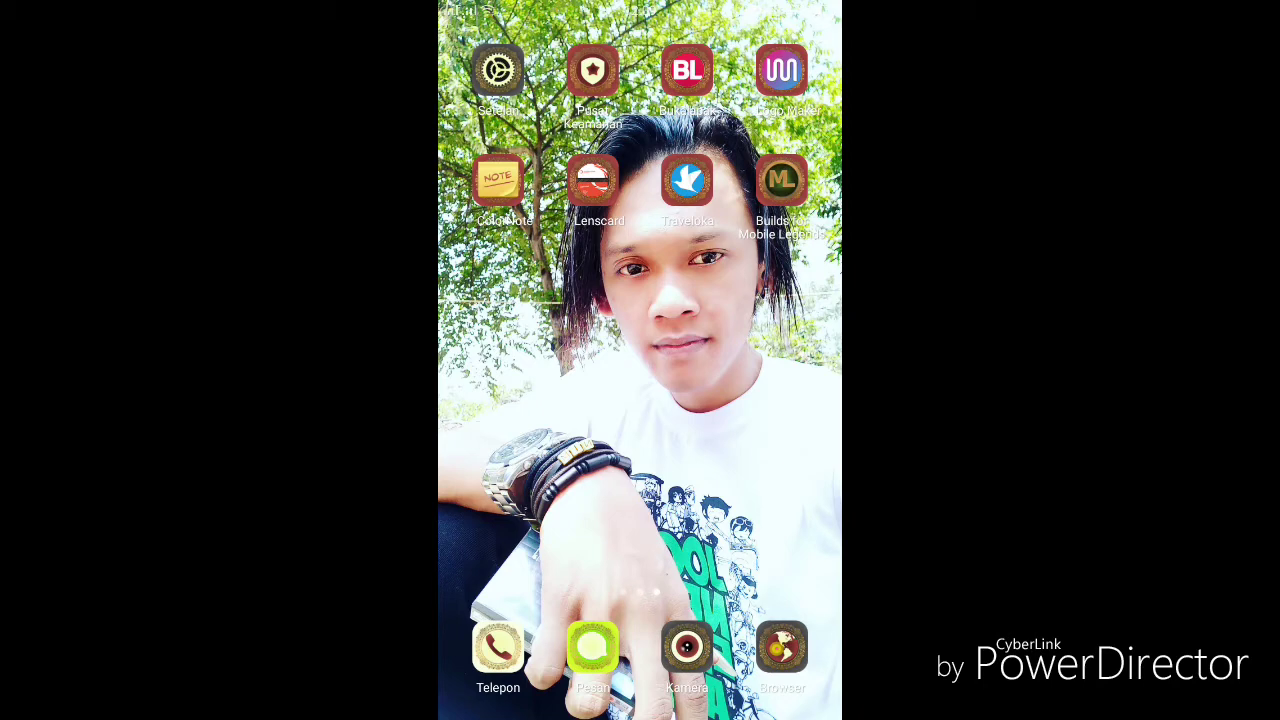
pyautogui.moveTo(593, 180); pyautogui.dragTo(763, 186)
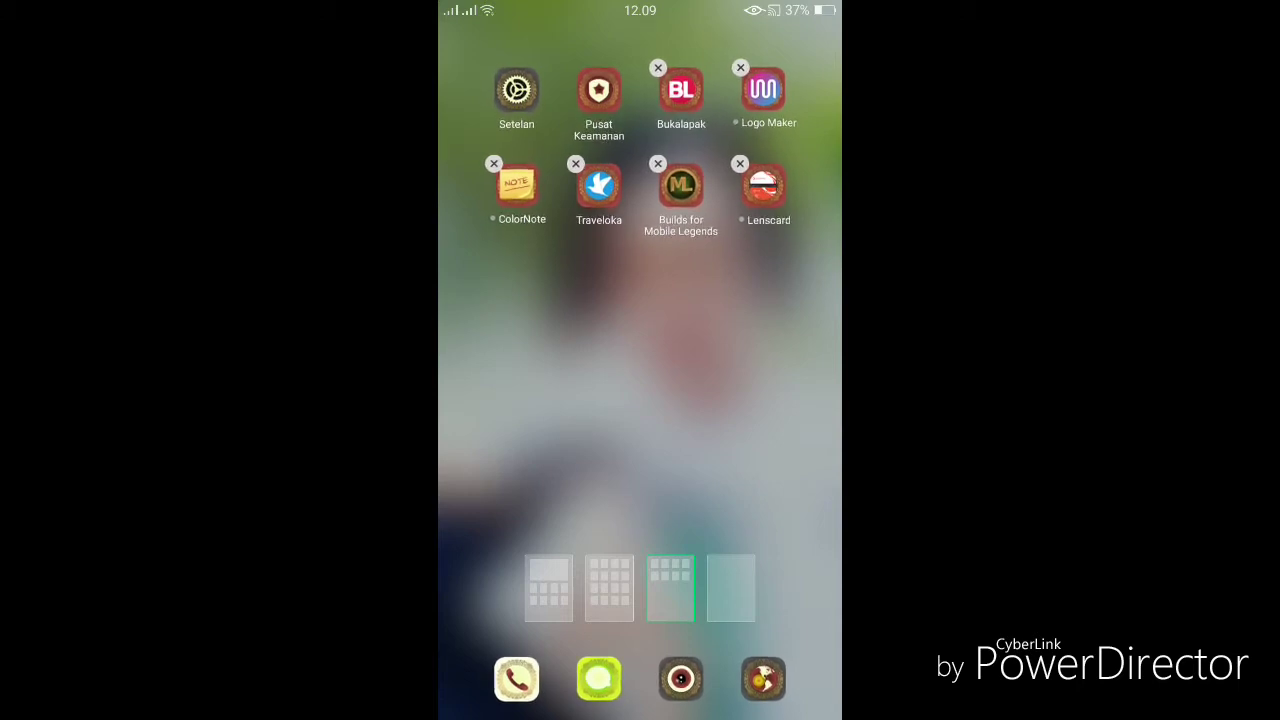
pyautogui.press('Escape')
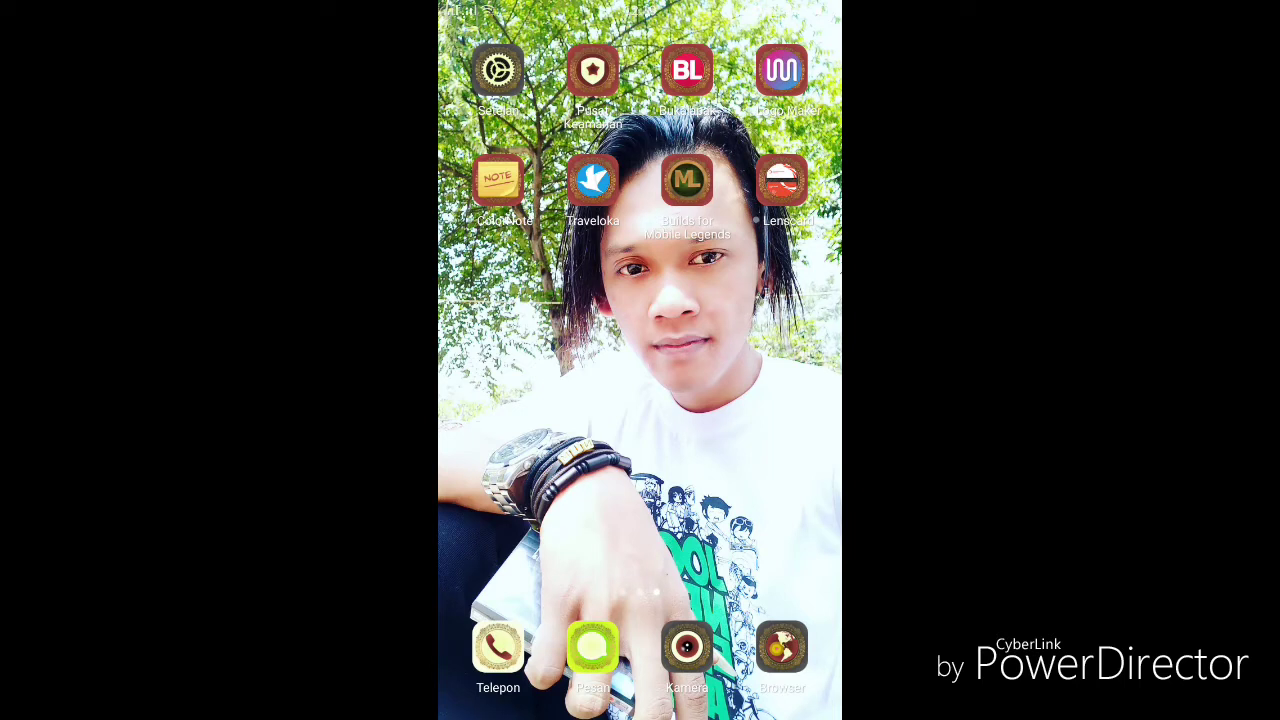
# Launch Lenscard and ask to close the editor showing the blue WINARNO tooth card
pyautogui.click(593, 648)
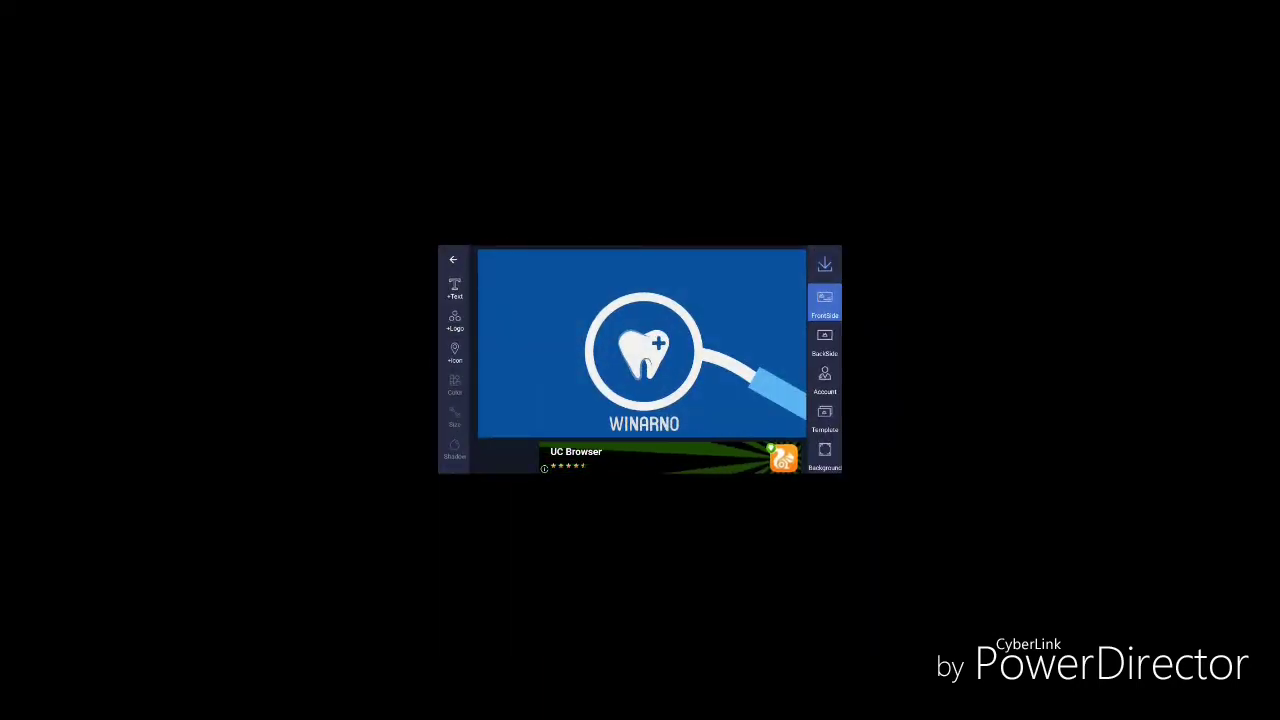
pyautogui.click(453, 259)
# Close the WINARNO card, browse the Medical templates, and bring up the three Sport designs
pyautogui.click(733, 391)
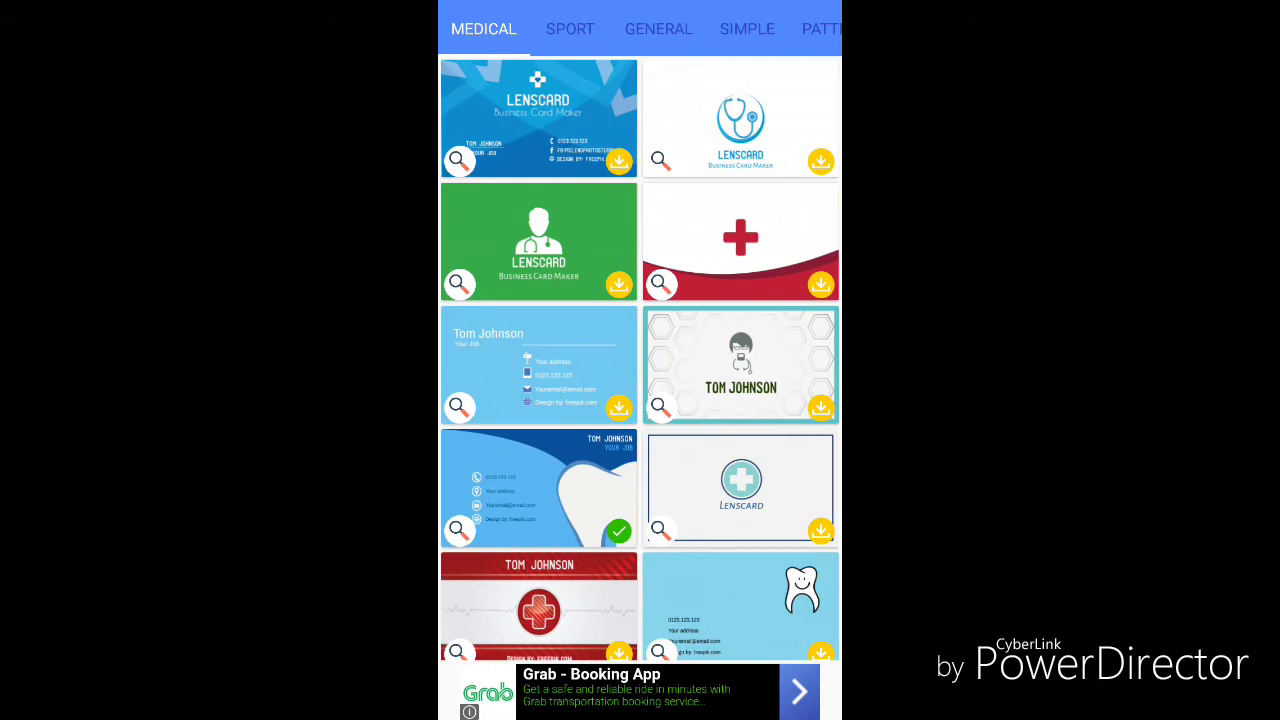
pyautogui.scroll(-5, 640, 360)
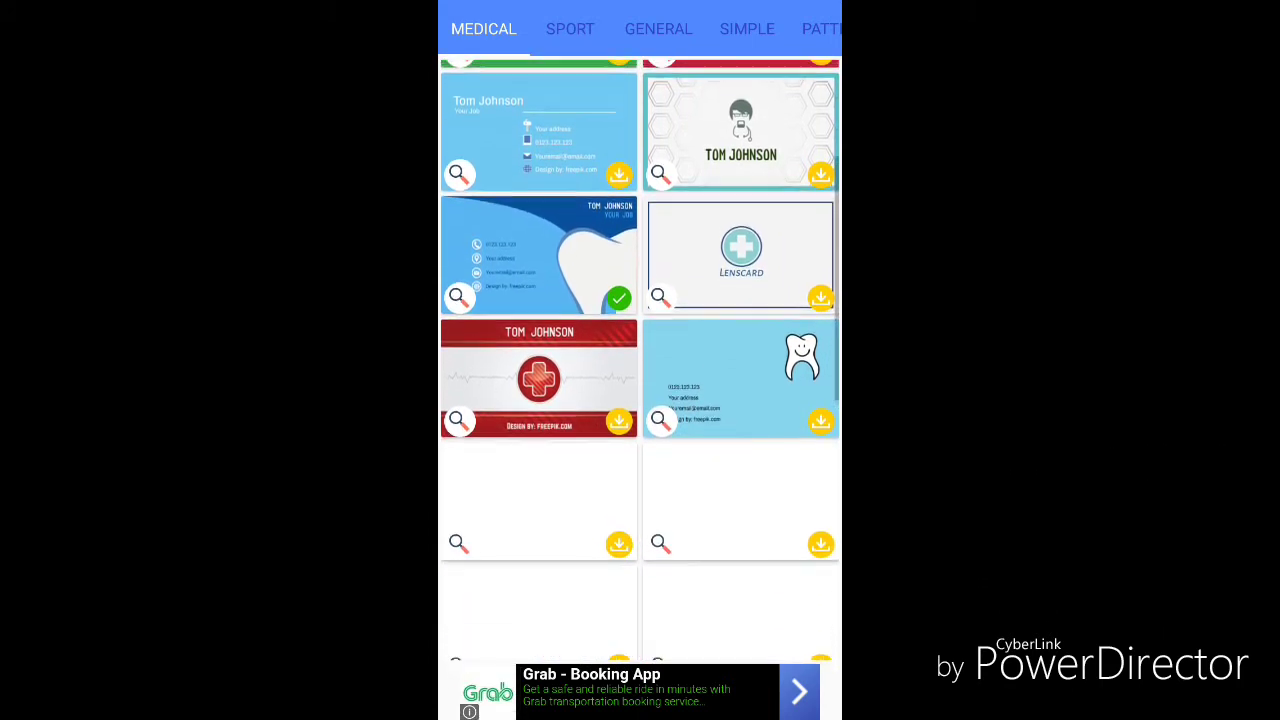
pyautogui.scroll(3, 640, 360)
pyautogui.scroll(-5, 640, 360)
pyautogui.scroll(-2, 640, 400)
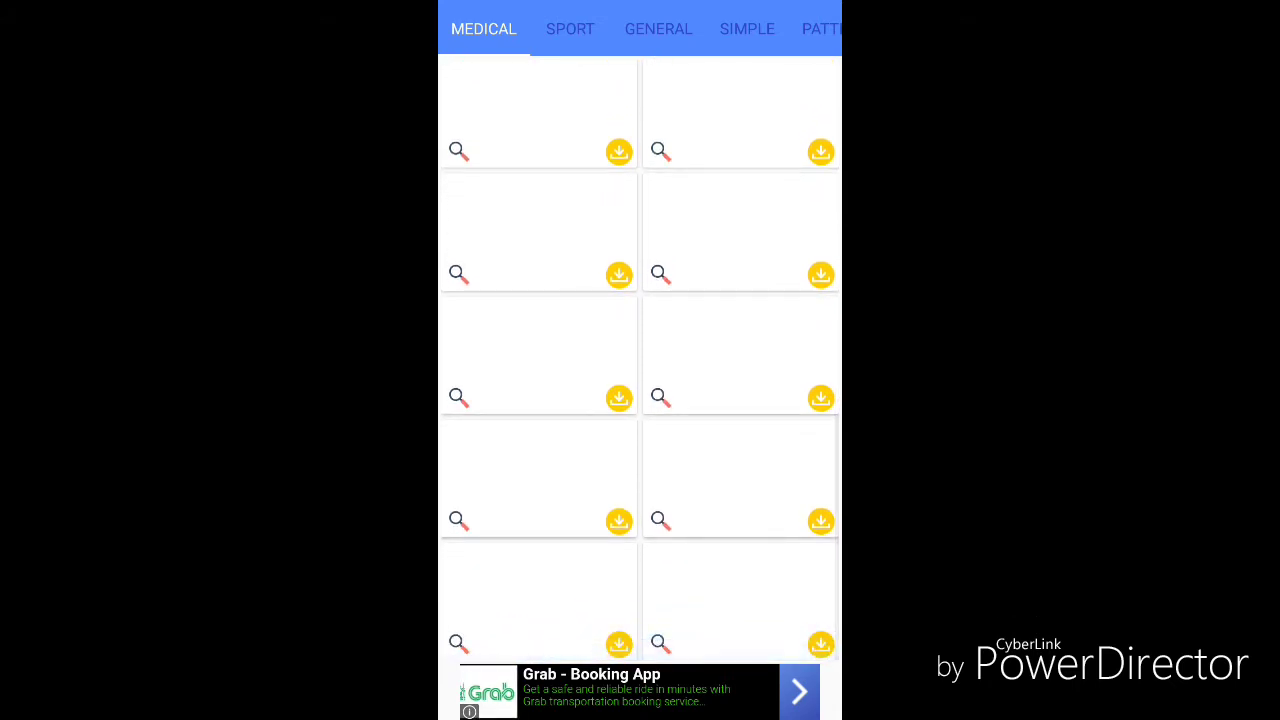
pyautogui.scroll(-1, 640, 360)
pyautogui.scroll(10, 640, 360)
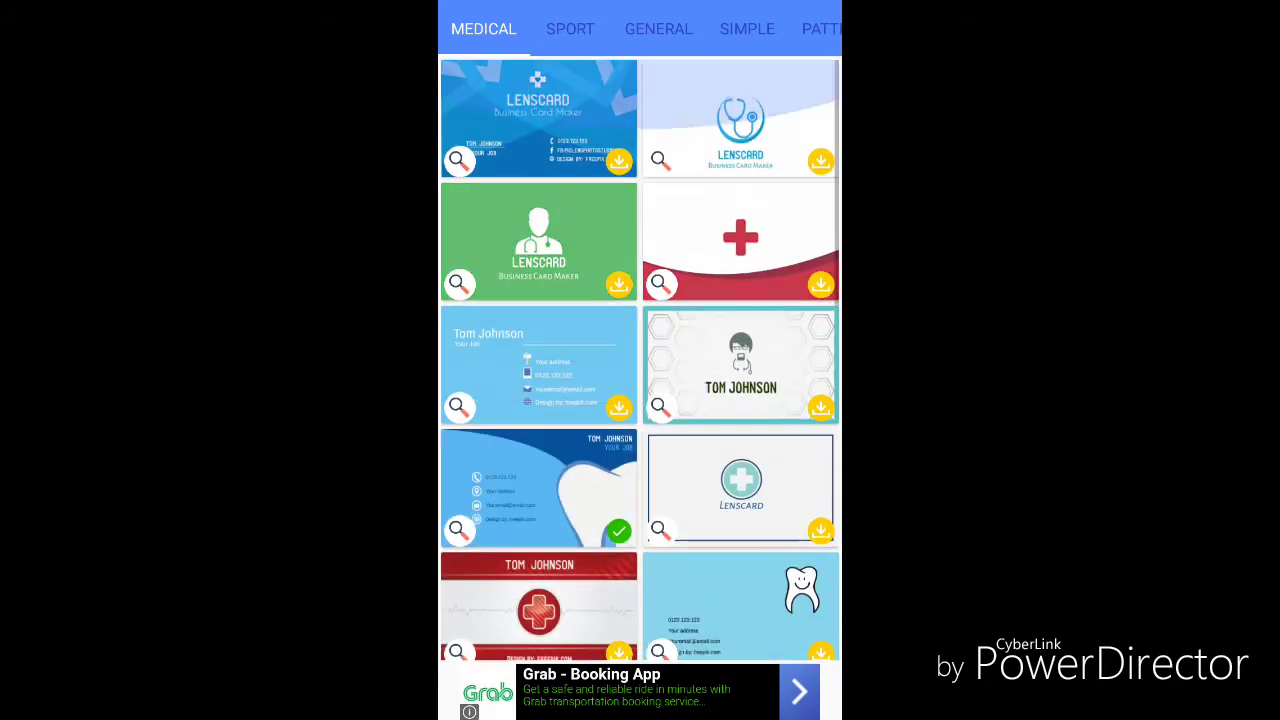
pyautogui.scroll(-8, 640, 360)
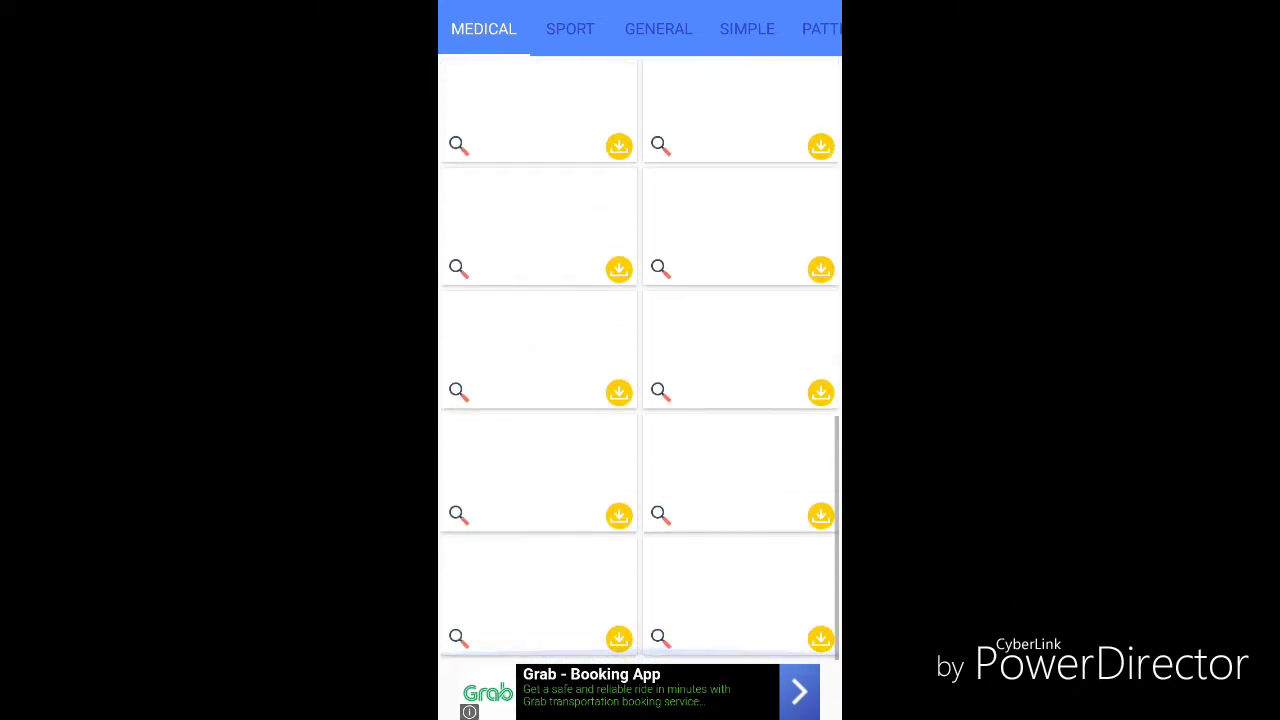
pyautogui.scroll(3, 640, 360)
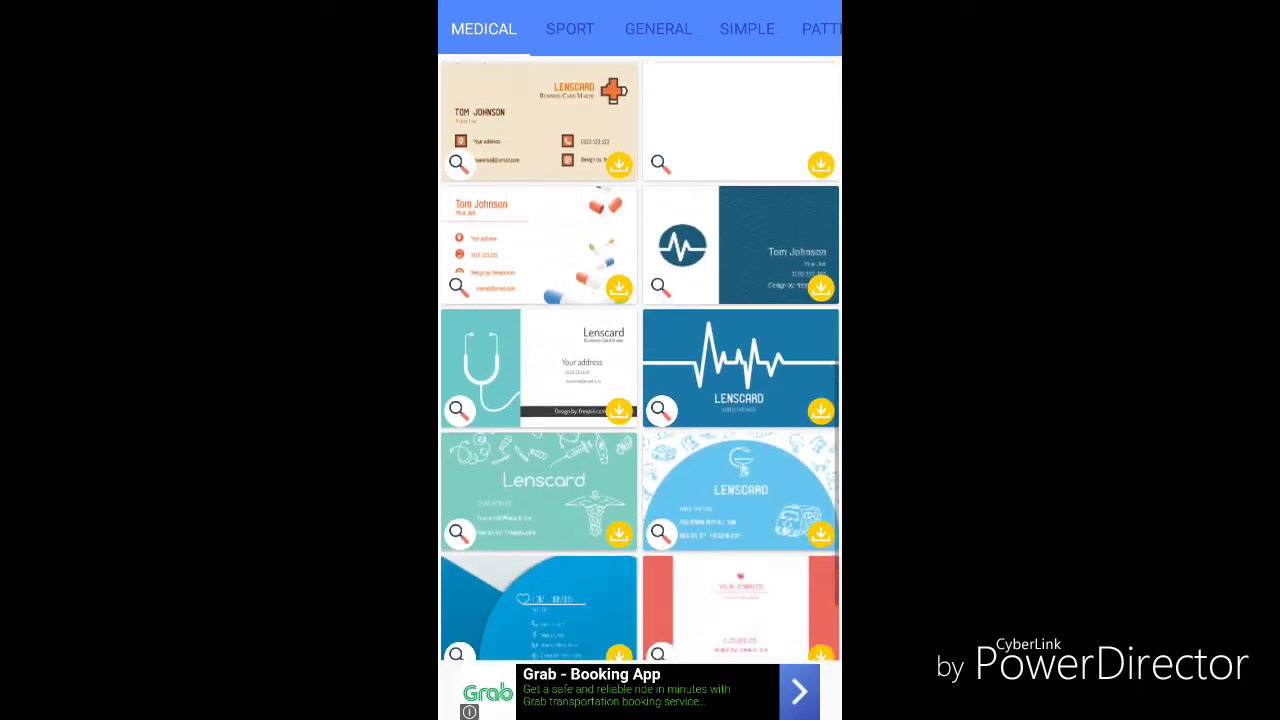
pyautogui.scroll(-1, 640, 360)
pyautogui.scroll(1, 640, 360)
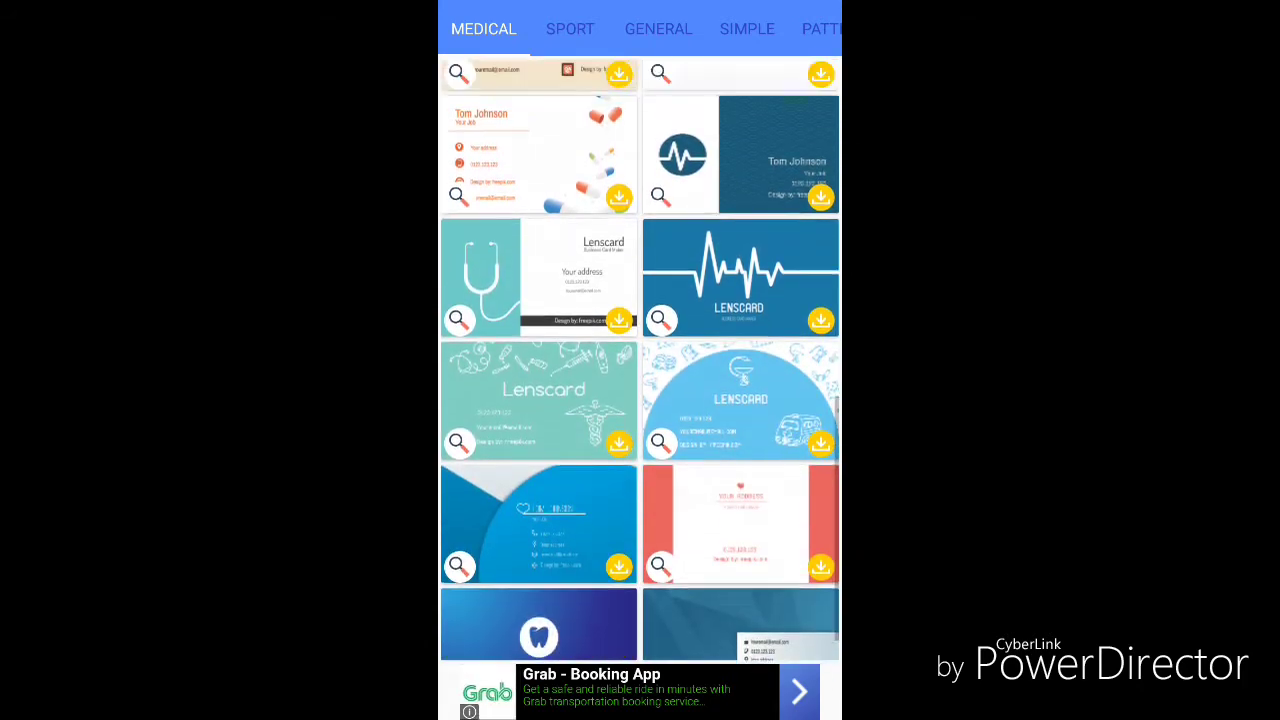
pyautogui.scroll(-1, 640, 360)
pyautogui.scroll(3, 640, 360)
pyautogui.scroll(3, 640, 360)
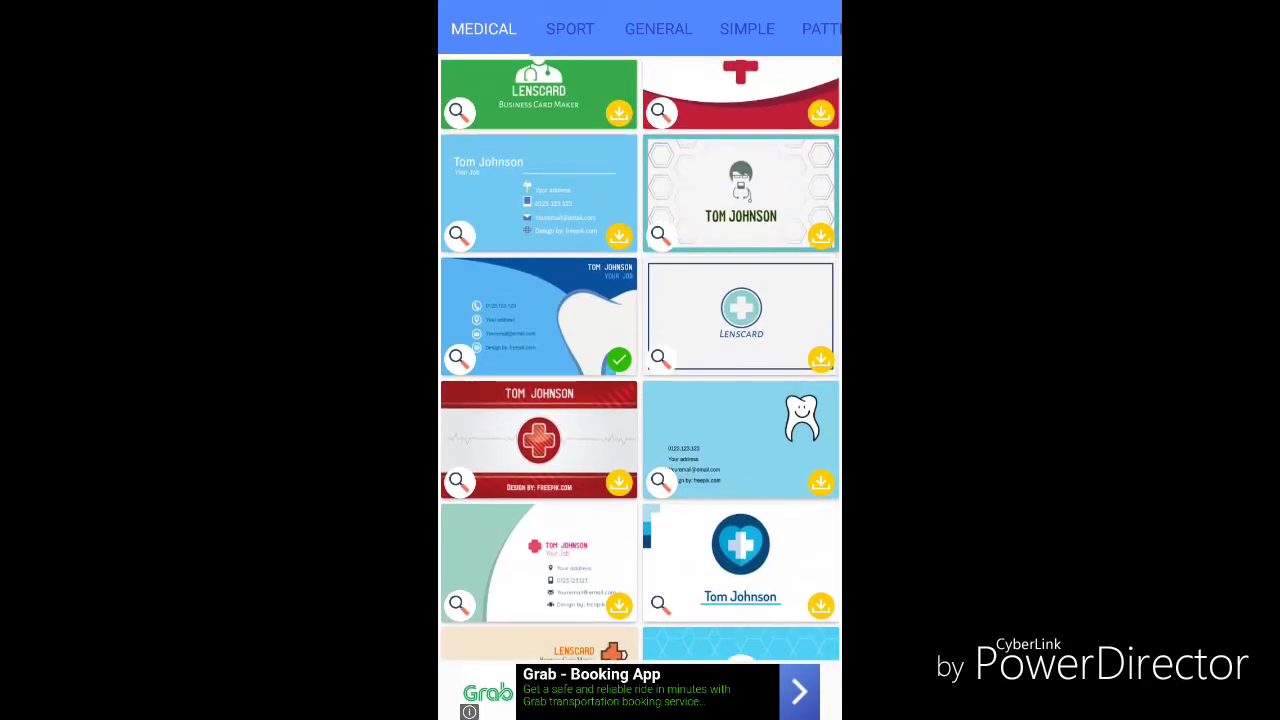
pyautogui.click(570, 28)
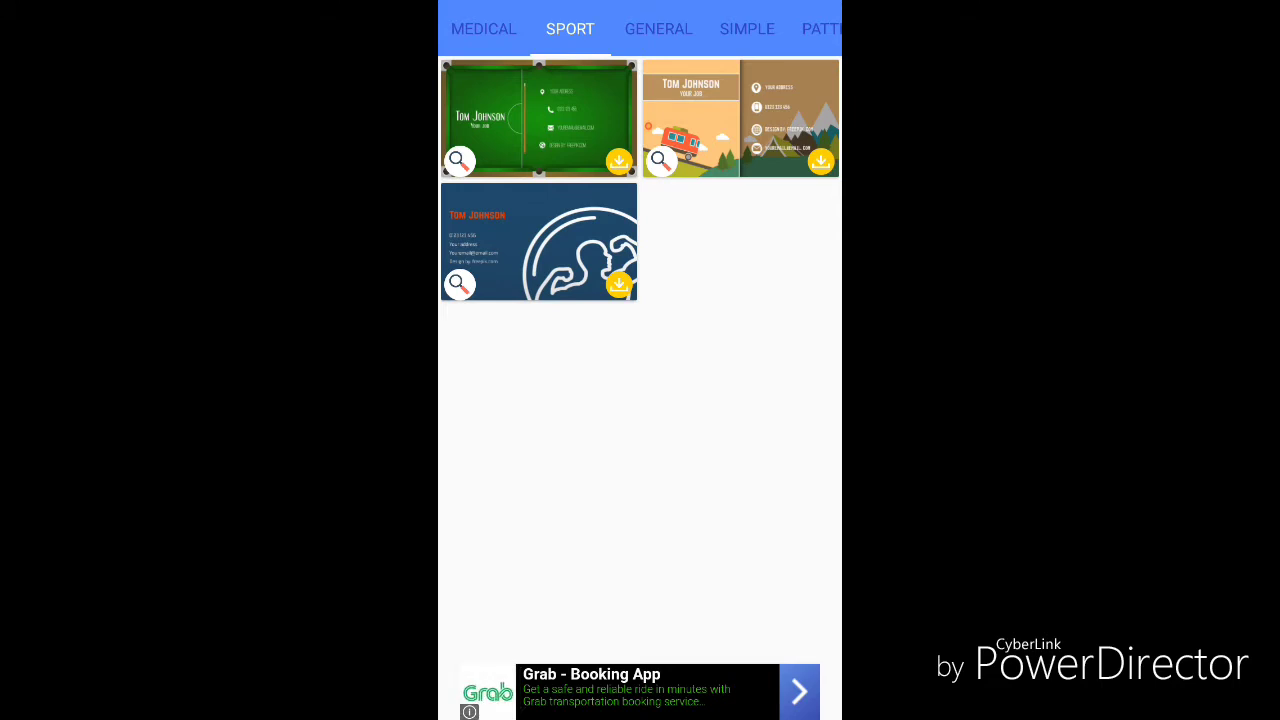
# Browse the General and Simple template categories
pyautogui.click(658, 28)
pyautogui.scroll(-2, 640, 360)
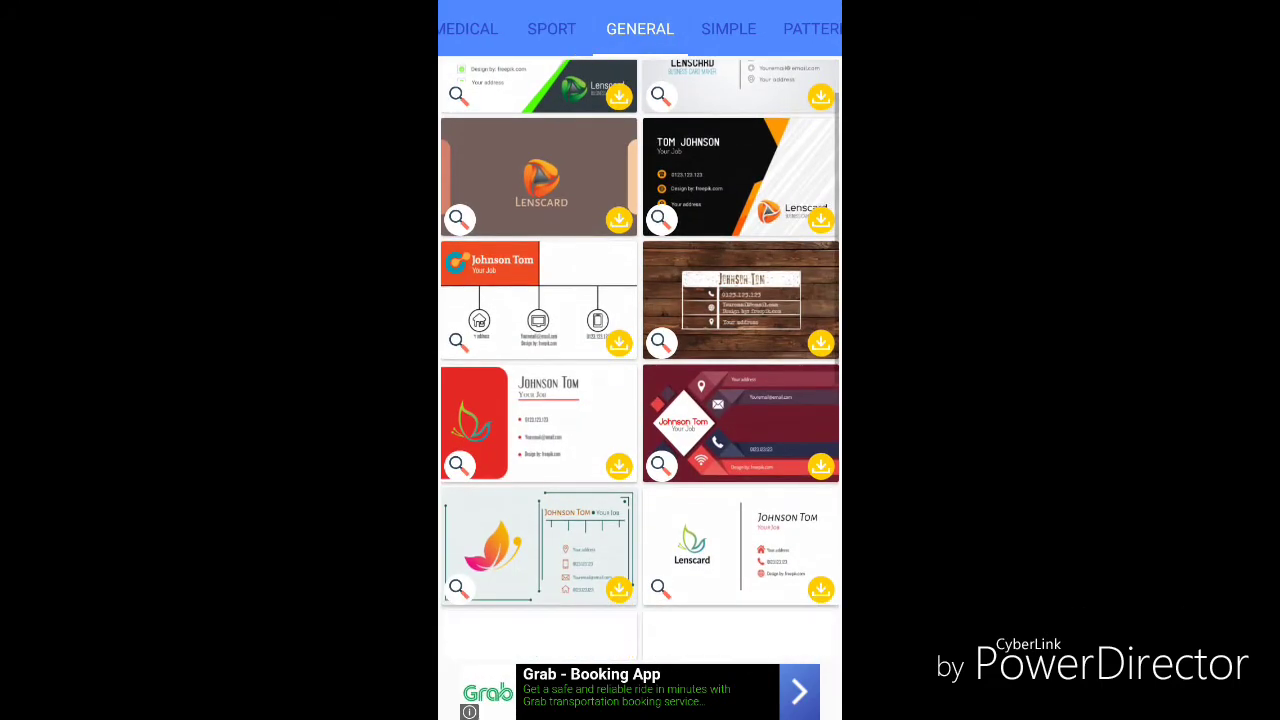
pyautogui.scroll(1, 640, 360)
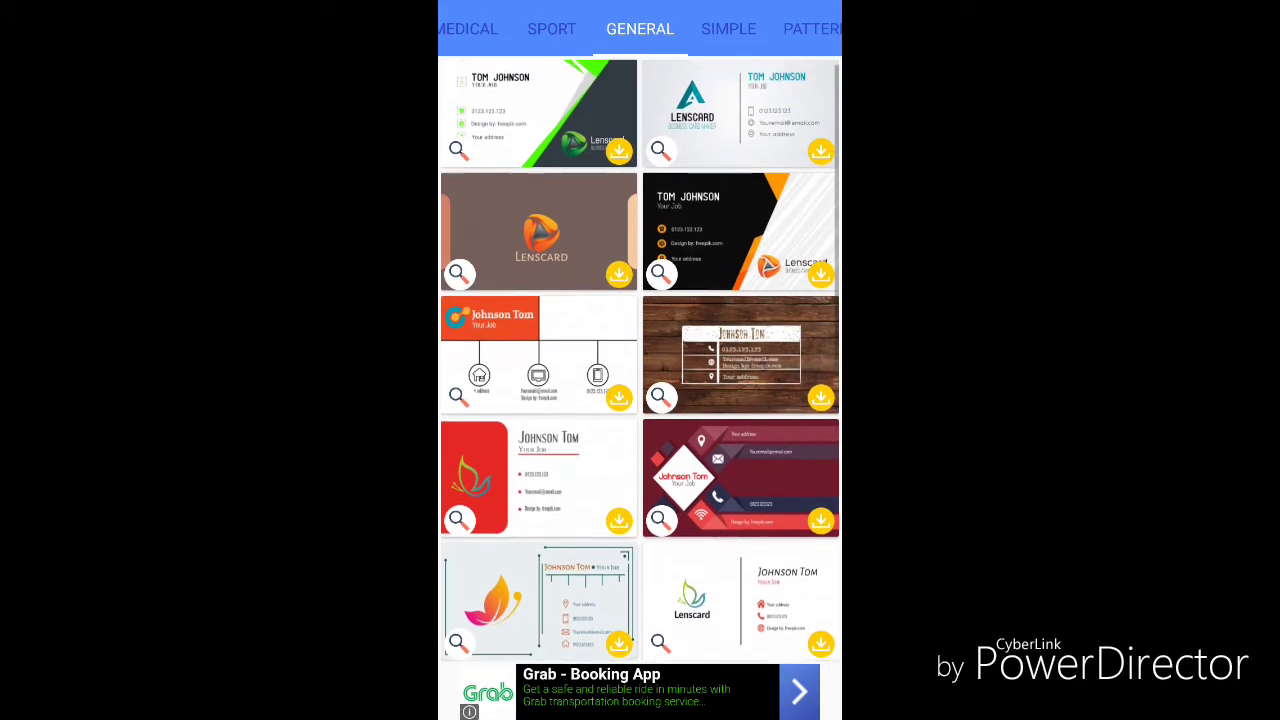
pyautogui.scroll(-1, 640, 360)
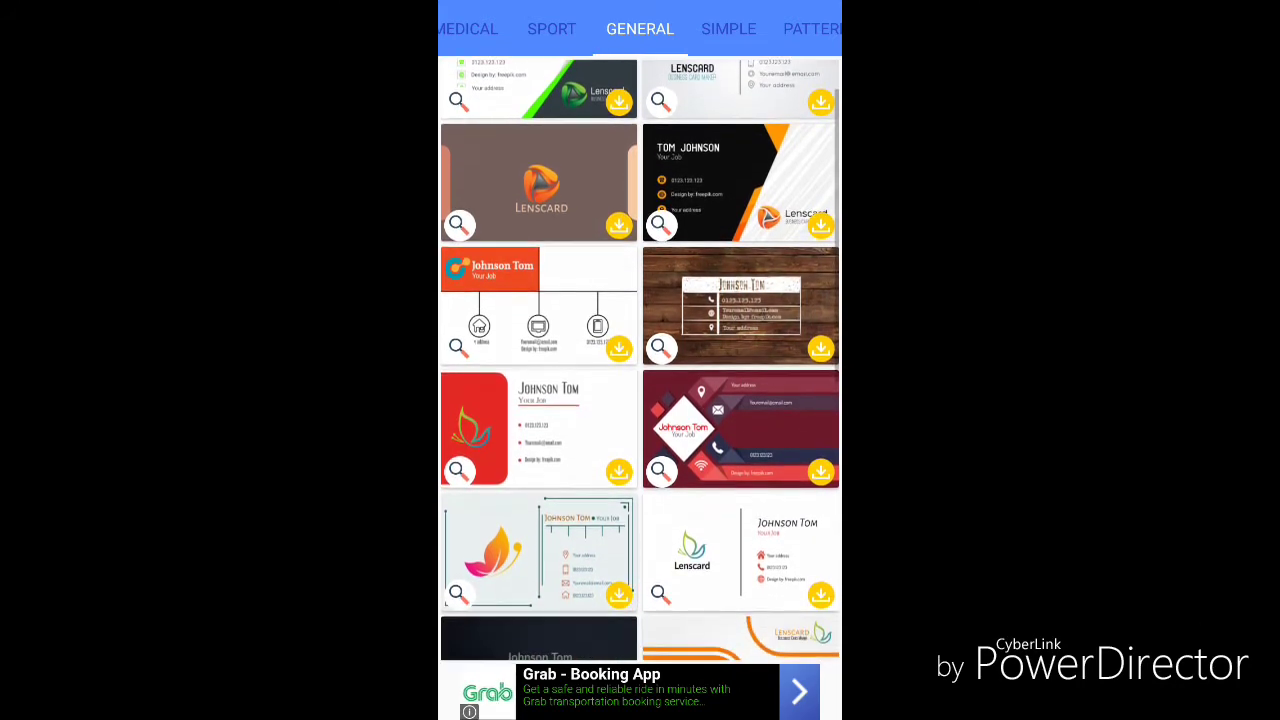
pyautogui.scroll(-4, 640, 360)
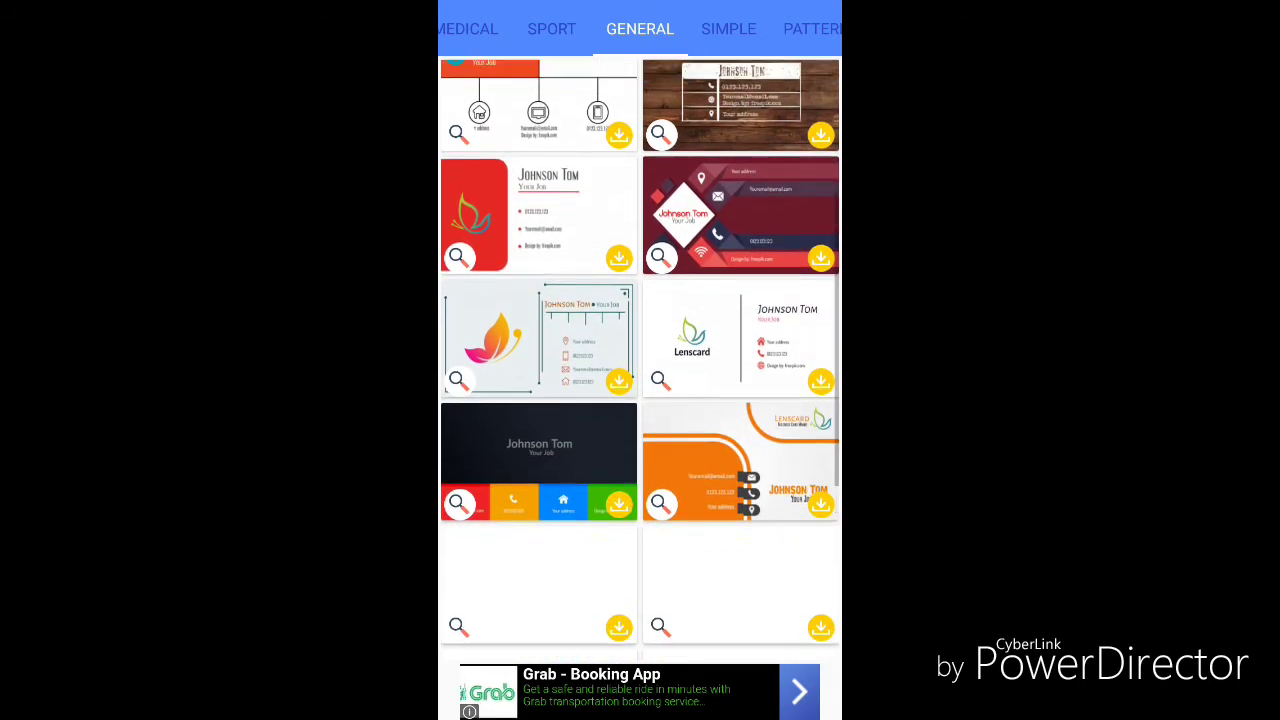
pyautogui.scroll(5, 640, 360)
pyautogui.moveTo(760, 360); pyautogui.dragTo(520, 360)
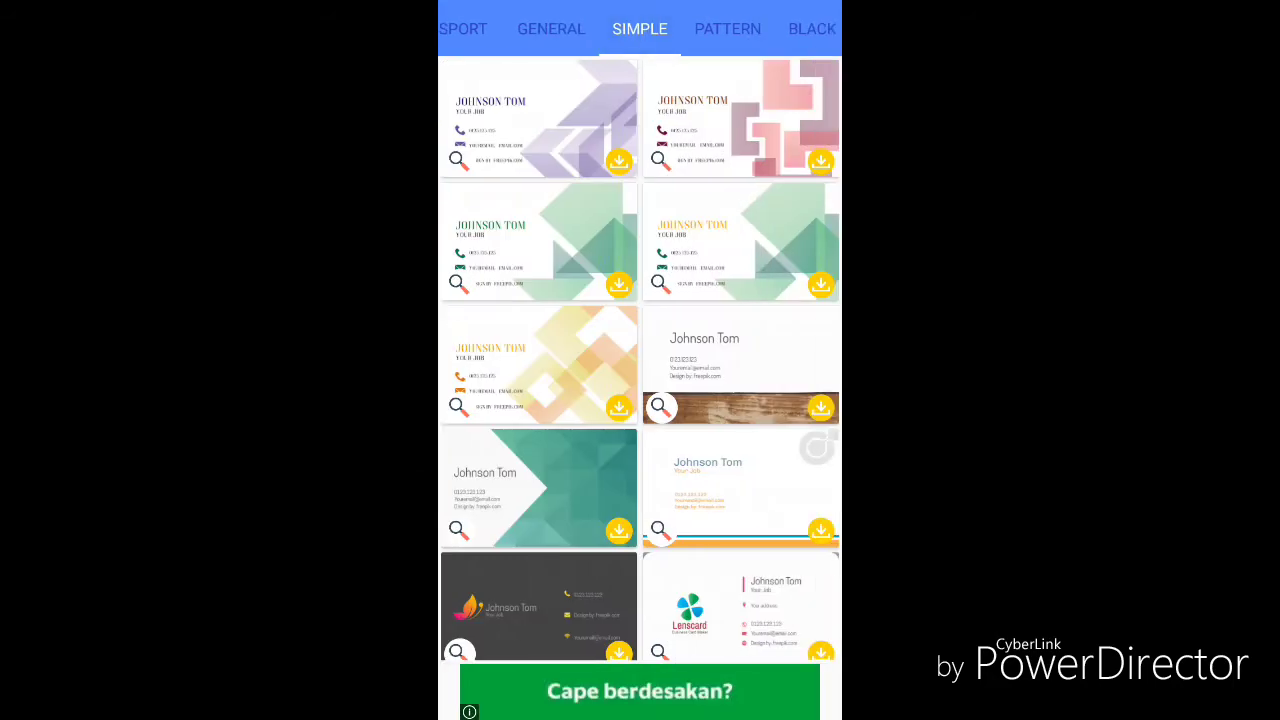
pyautogui.scroll(-1, 640, 387)
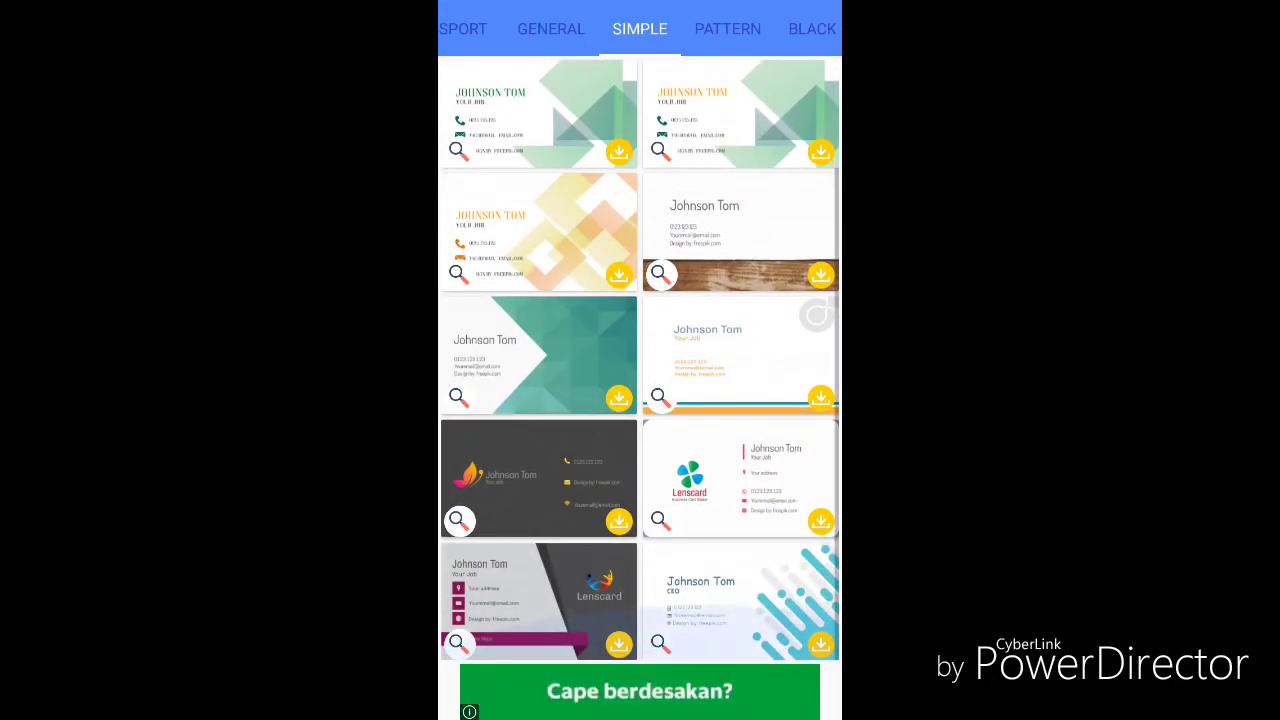
pyautogui.scroll(1, 640, 360)
pyautogui.scroll(-1, 640, 360)
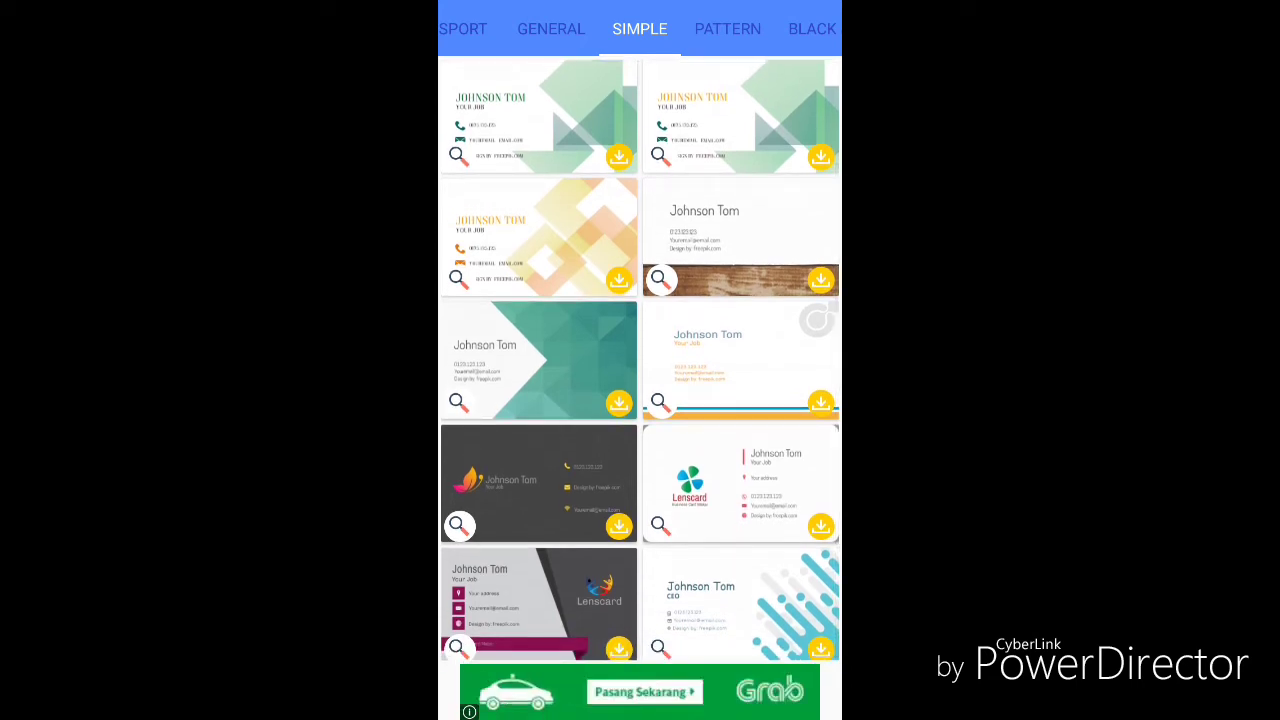
# Browse the Pattern and Black & White template categories
pyautogui.moveTo(817, 318); pyautogui.dragTo(500, 322)
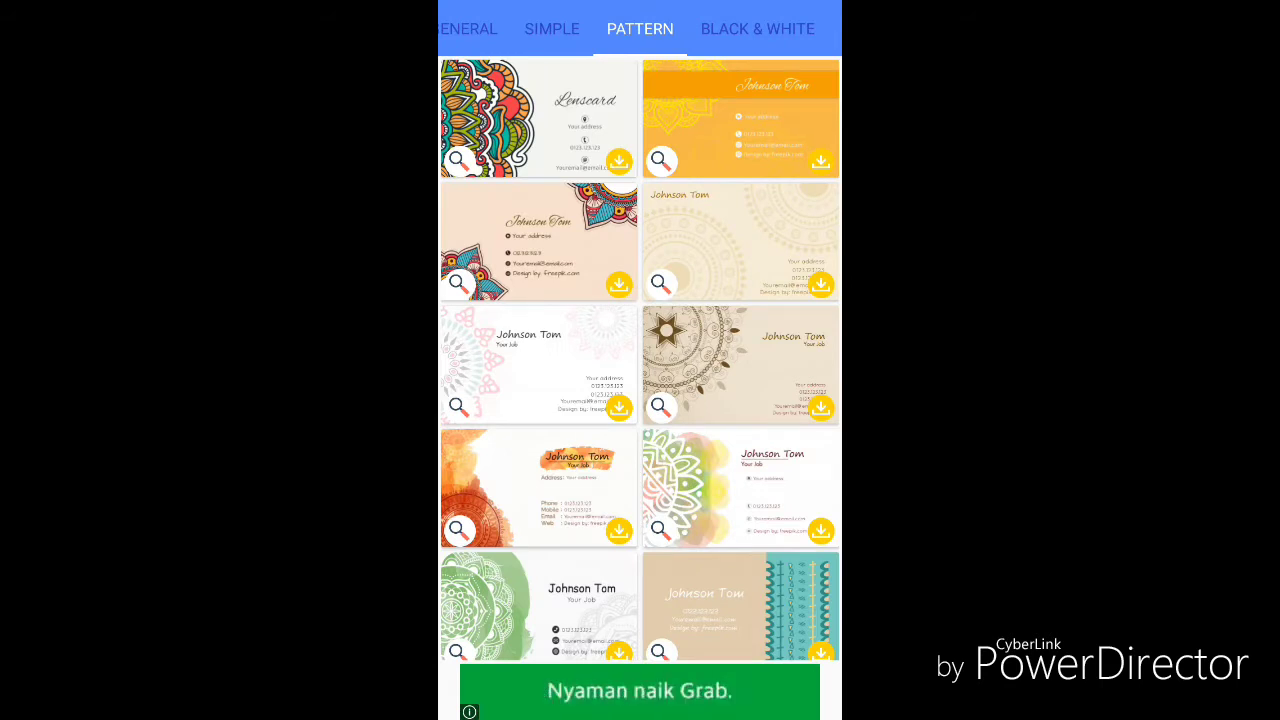
pyautogui.scroll(-3, 640, 380)
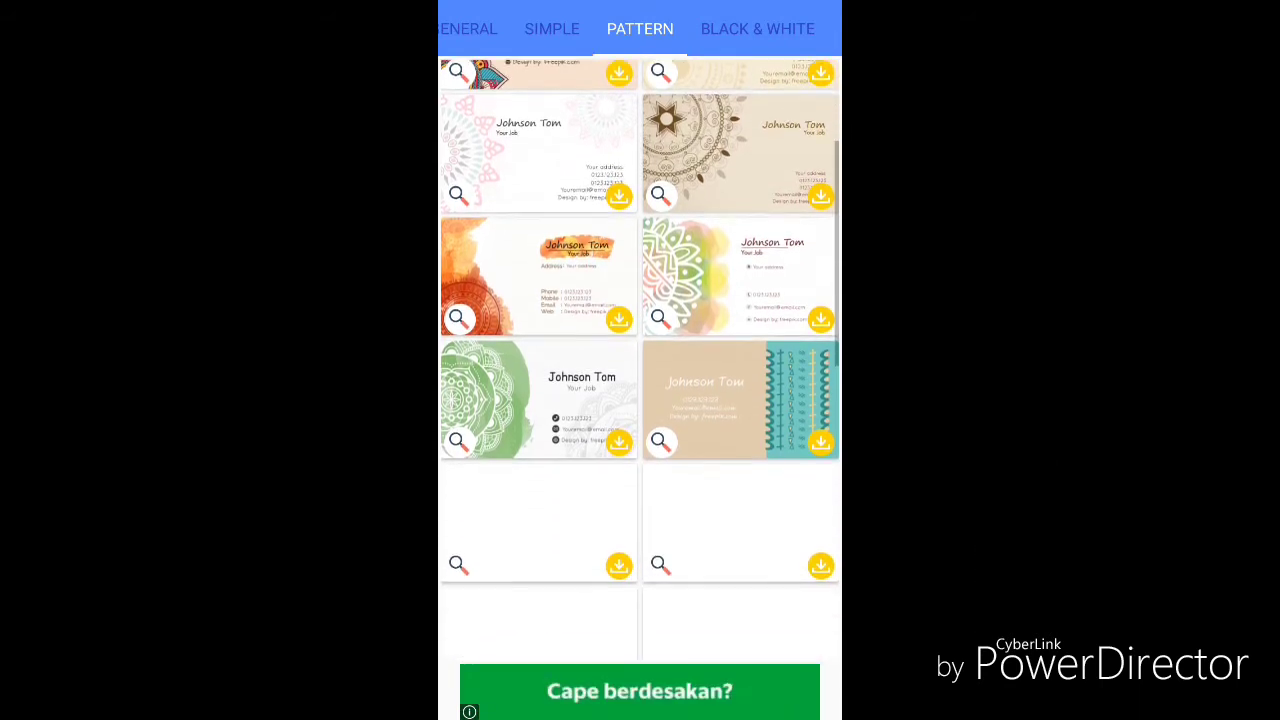
pyautogui.scroll(-2, 640, 380)
pyautogui.scroll(2, 640, 380)
pyautogui.scroll(-2, 640, 380)
pyautogui.scroll(-1, 640, 380)
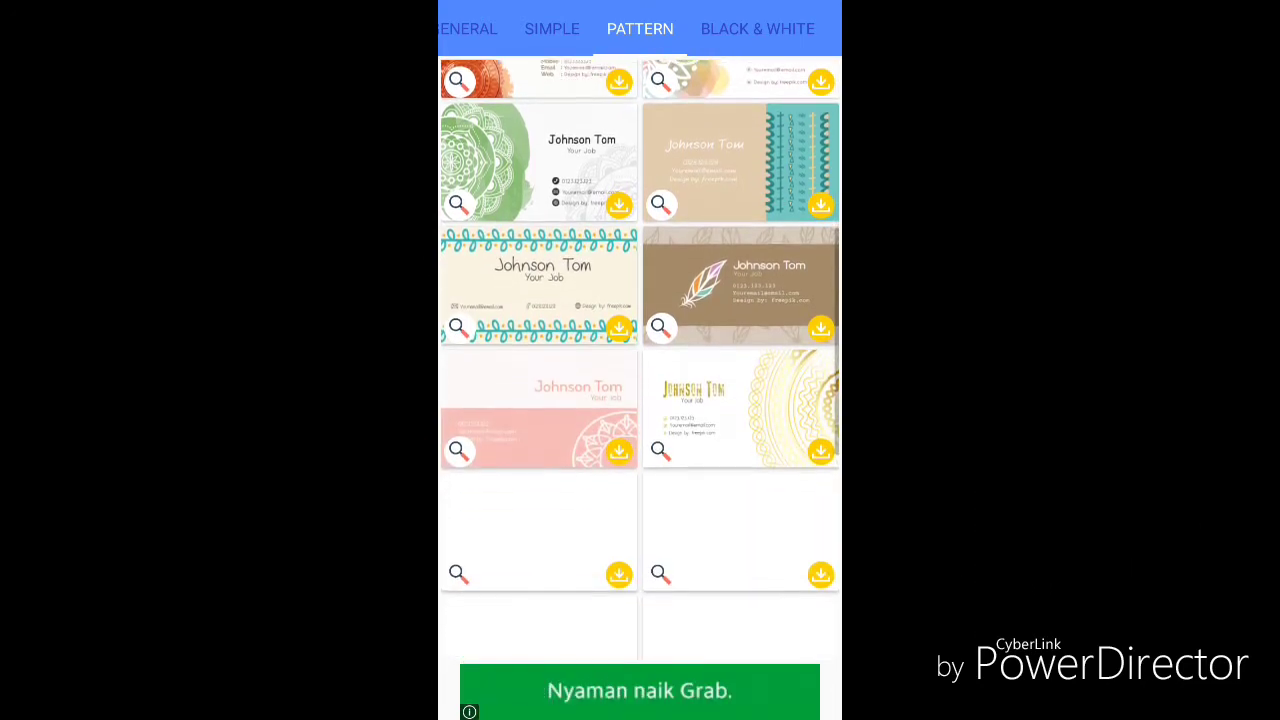
pyautogui.scroll(4, 640, 380)
pyautogui.scroll(3, 640, 380)
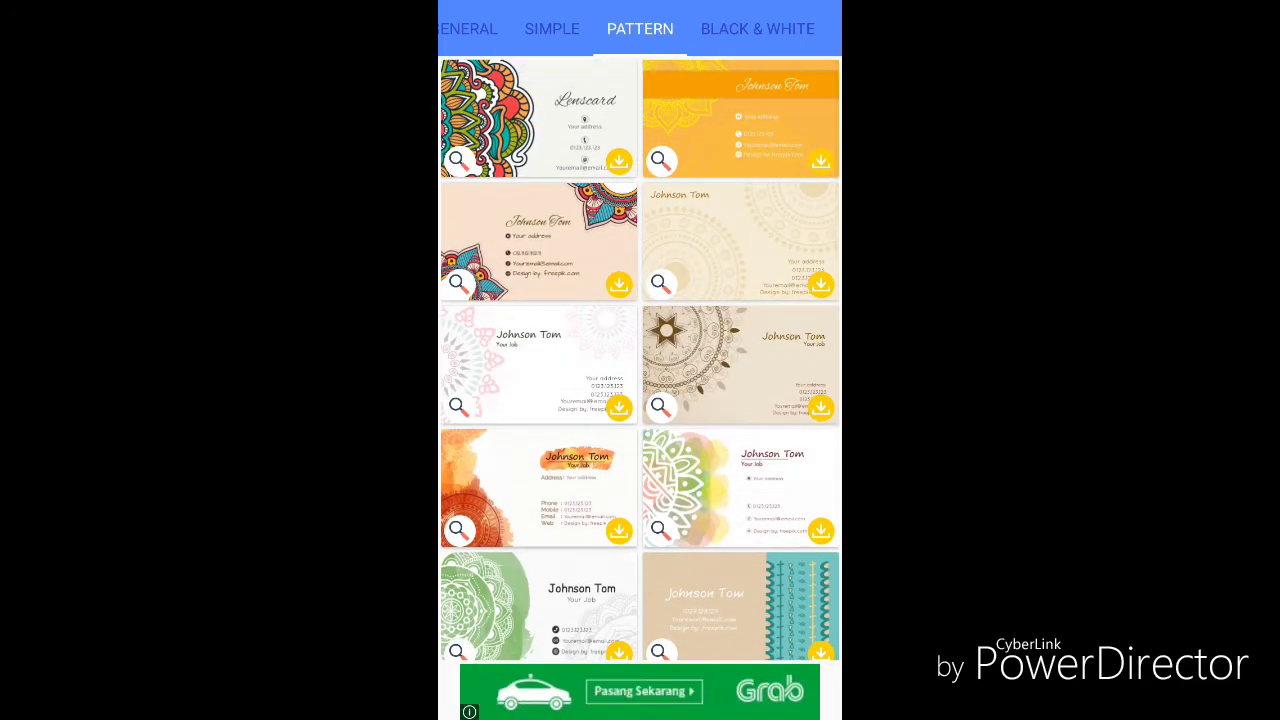
pyautogui.click(757, 28)
pyautogui.scroll(-1, 640, 380)
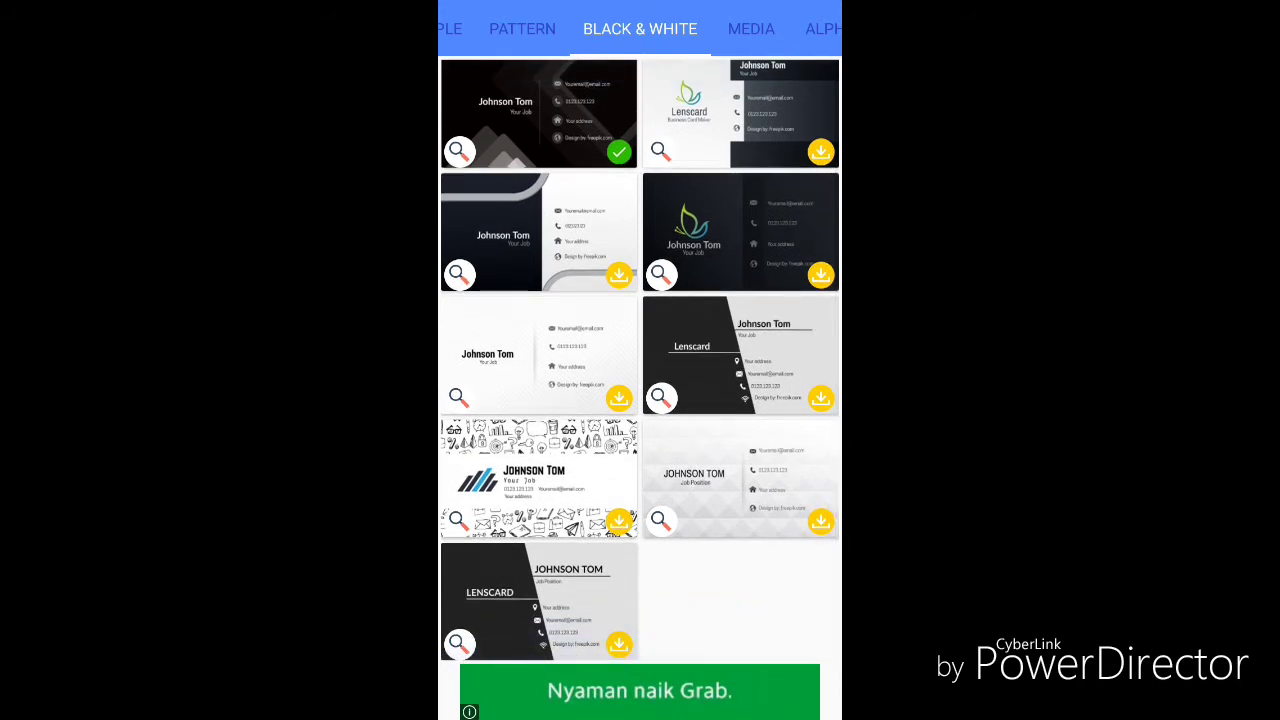
# Show the Media templates and scroll through its piano, guitar and microphone designs
pyautogui.click(751, 28)
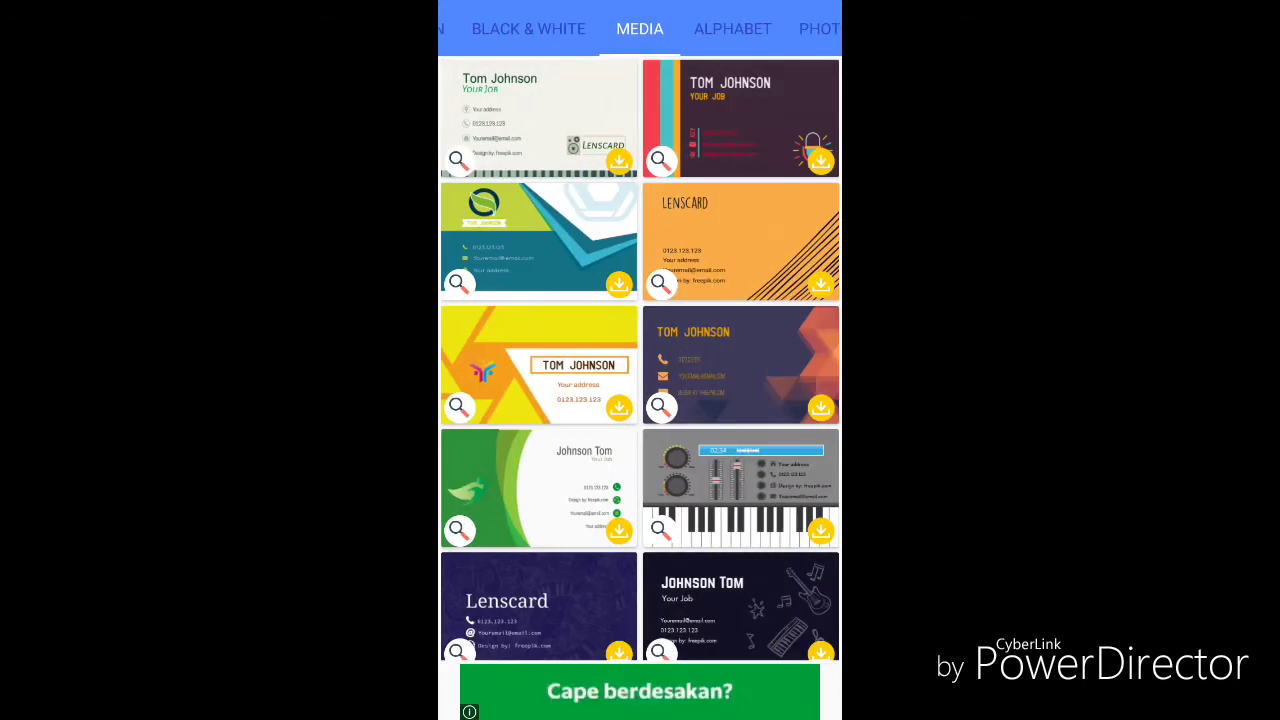
pyautogui.scroll(-3, 640, 380)
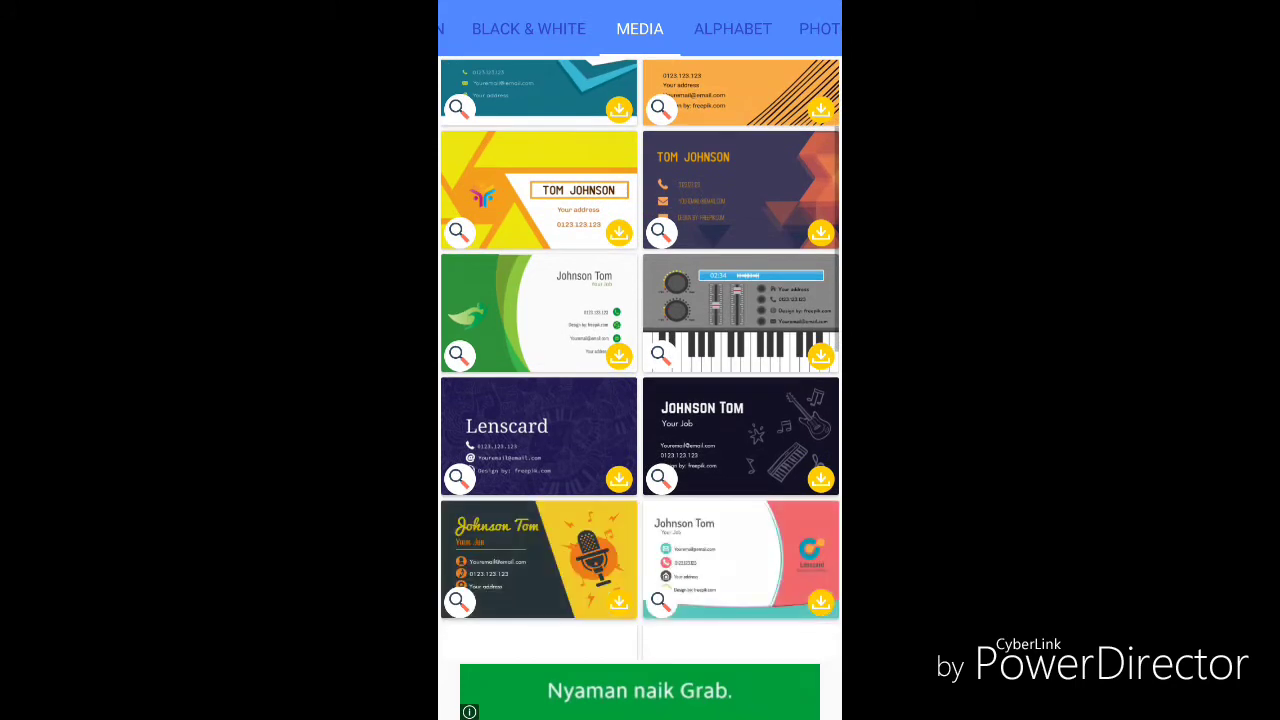
pyautogui.scroll(-3, 640, 380)
pyautogui.scroll(-2, 640, 380)
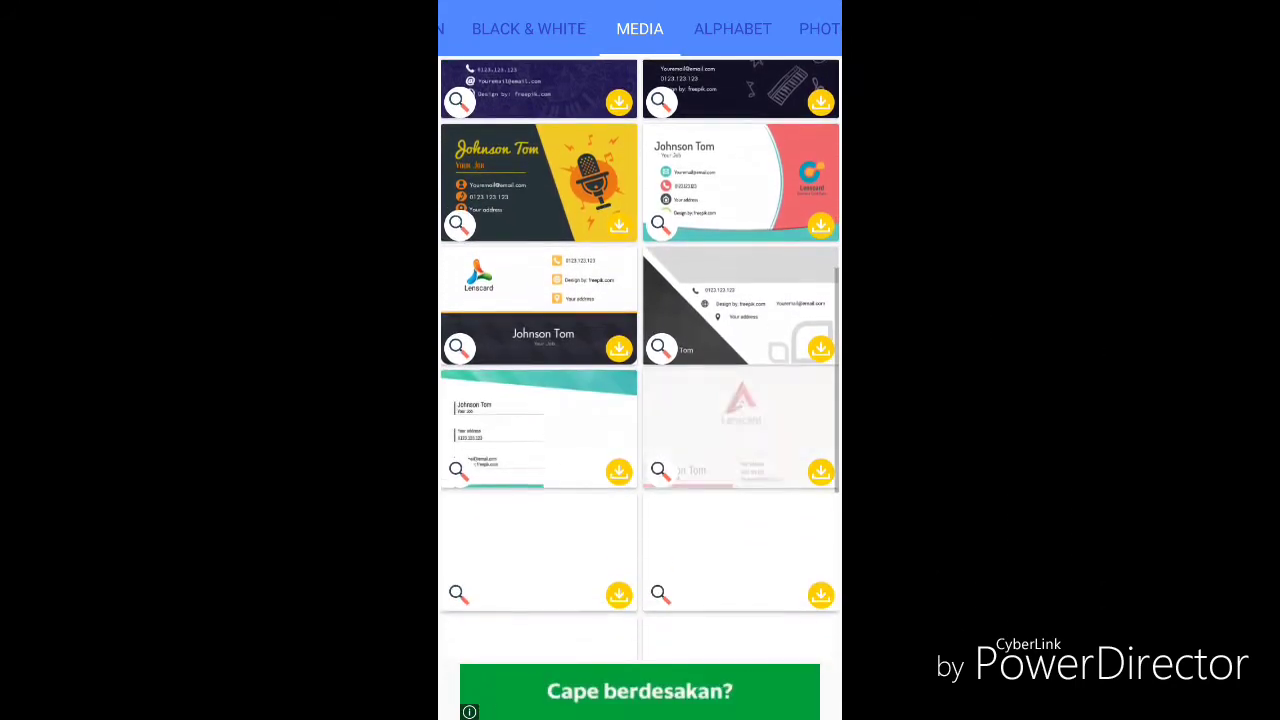
pyautogui.scroll(-1, 640, 380)
pyautogui.scroll(-1, 640, 380)
pyautogui.scroll(-5, 640, 380)
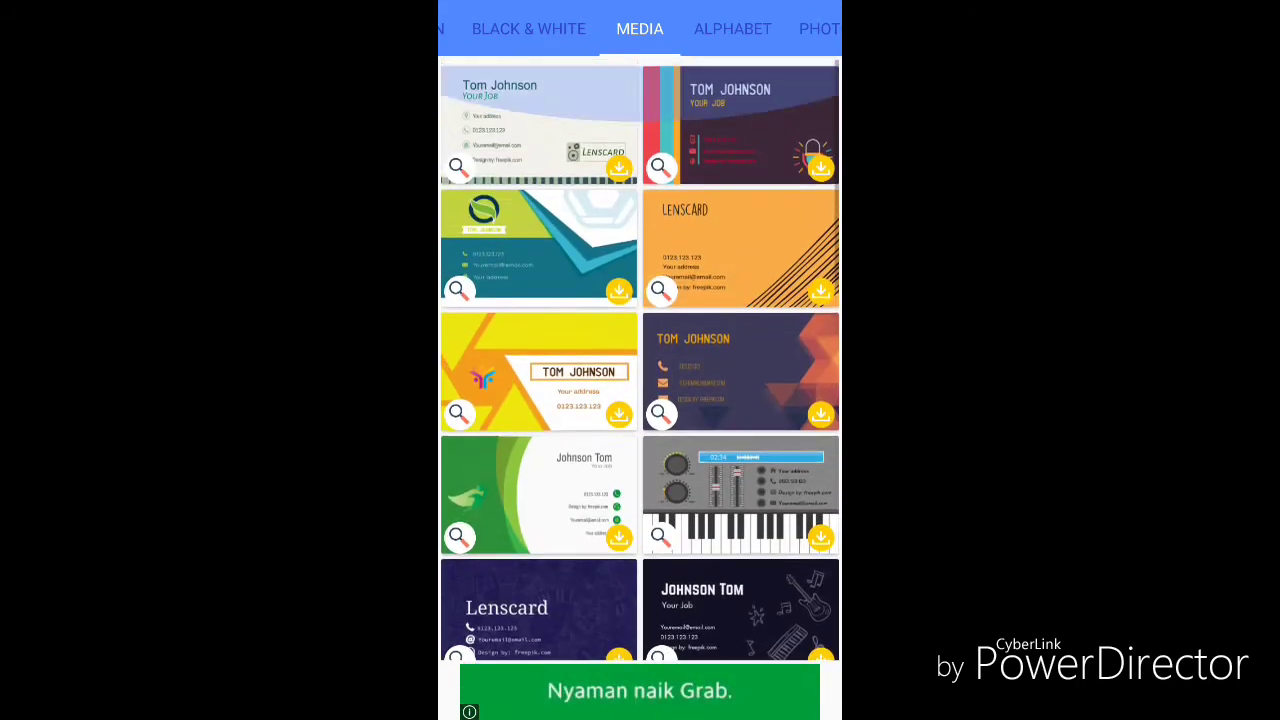
# Flip through Alphabet, Photography, Art, Food & Drink, Fashion, Studio, Pet Shop and Modern, back to Business
pyautogui.click(732, 28)
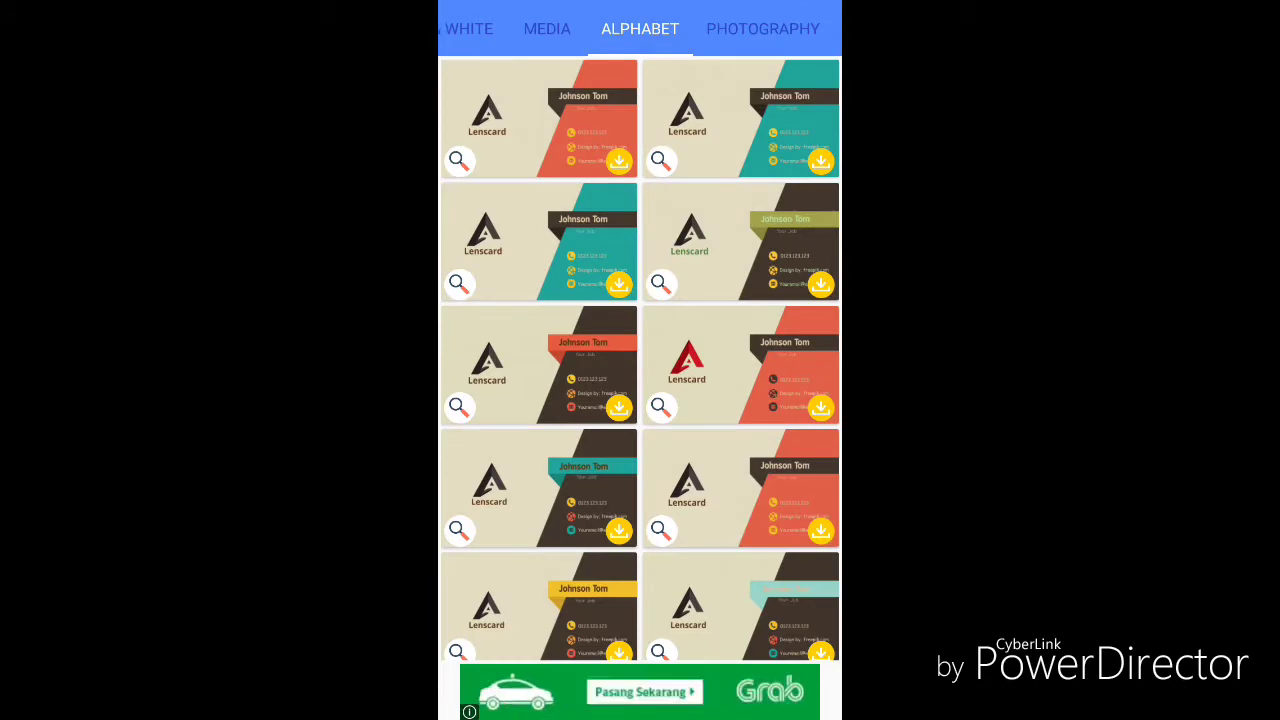
pyautogui.click(762, 28)
pyautogui.click(760, 28)
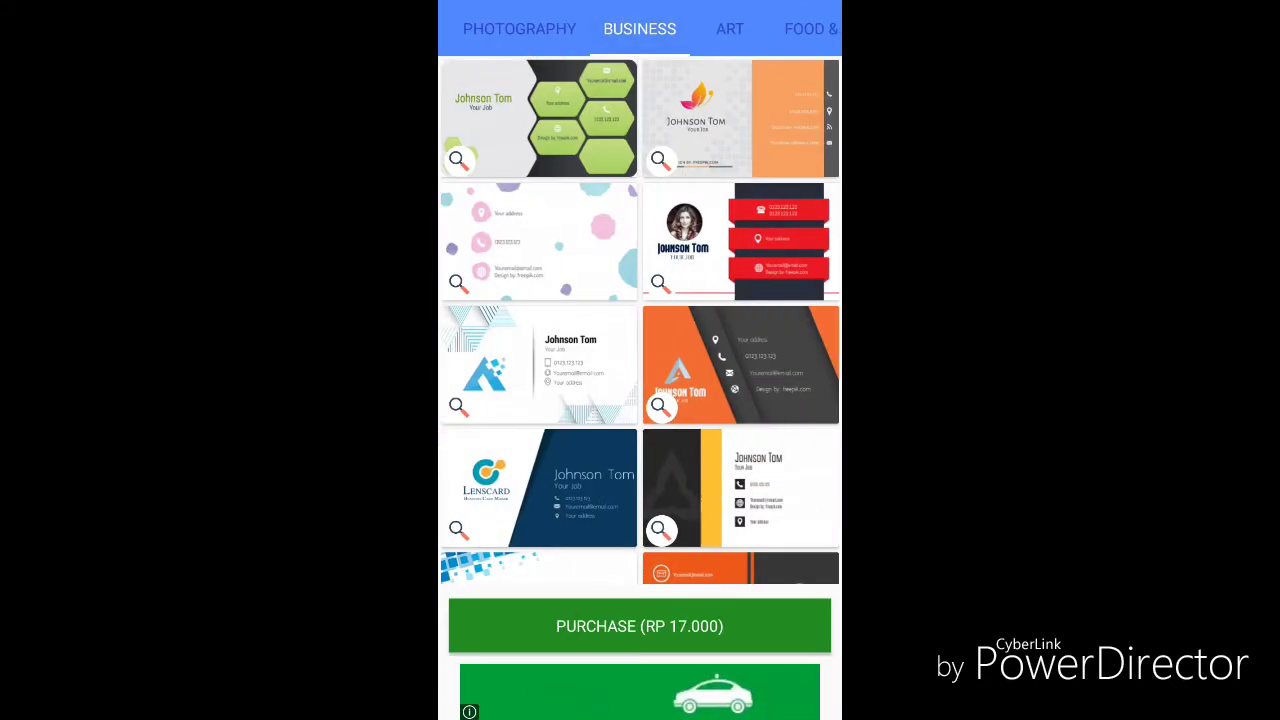
pyautogui.click(731, 28)
pyautogui.click(757, 28)
pyautogui.click(777, 28)
pyautogui.click(757, 28)
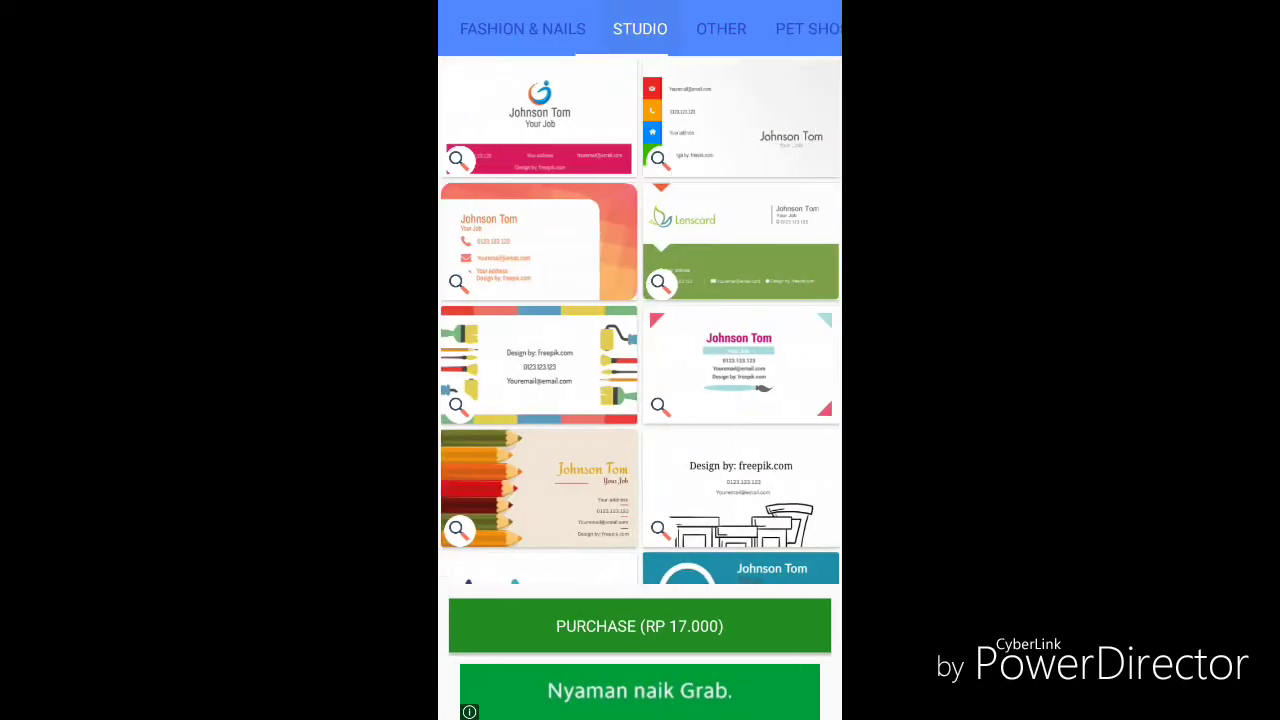
pyautogui.click(808, 28)
pyautogui.click(797, 28)
pyautogui.moveTo(560, 28); pyautogui.dragTo(800, 28)
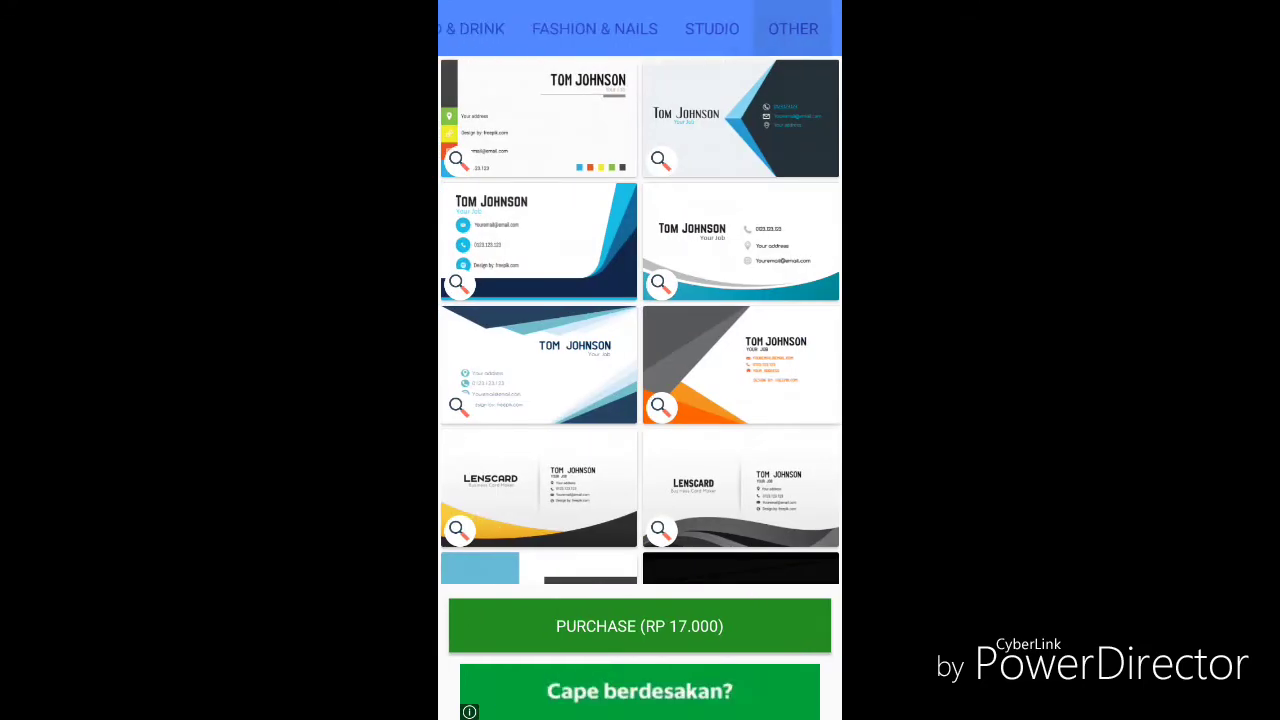
pyautogui.moveTo(700, 28); pyautogui.dragTo(600, 28)
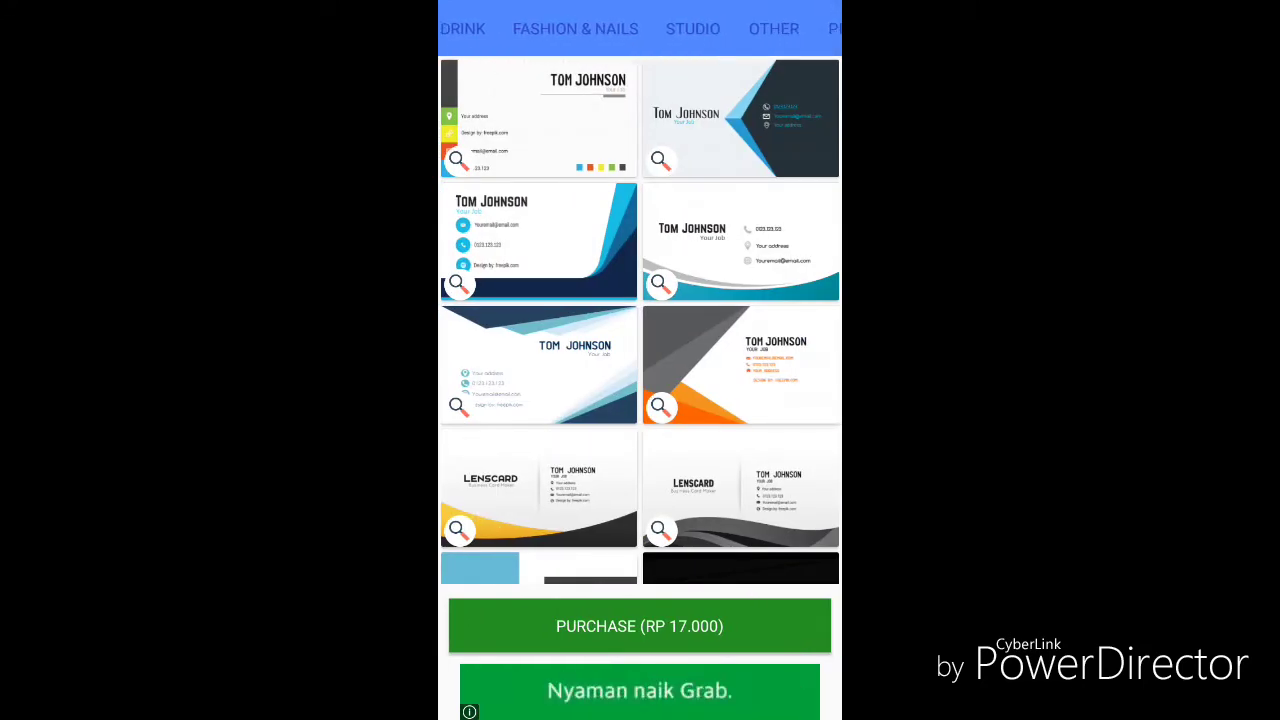
pyautogui.moveTo(500, 28); pyautogui.dragTo(700, 28)
pyautogui.moveTo(480, 28); pyautogui.dragTo(714, 28)
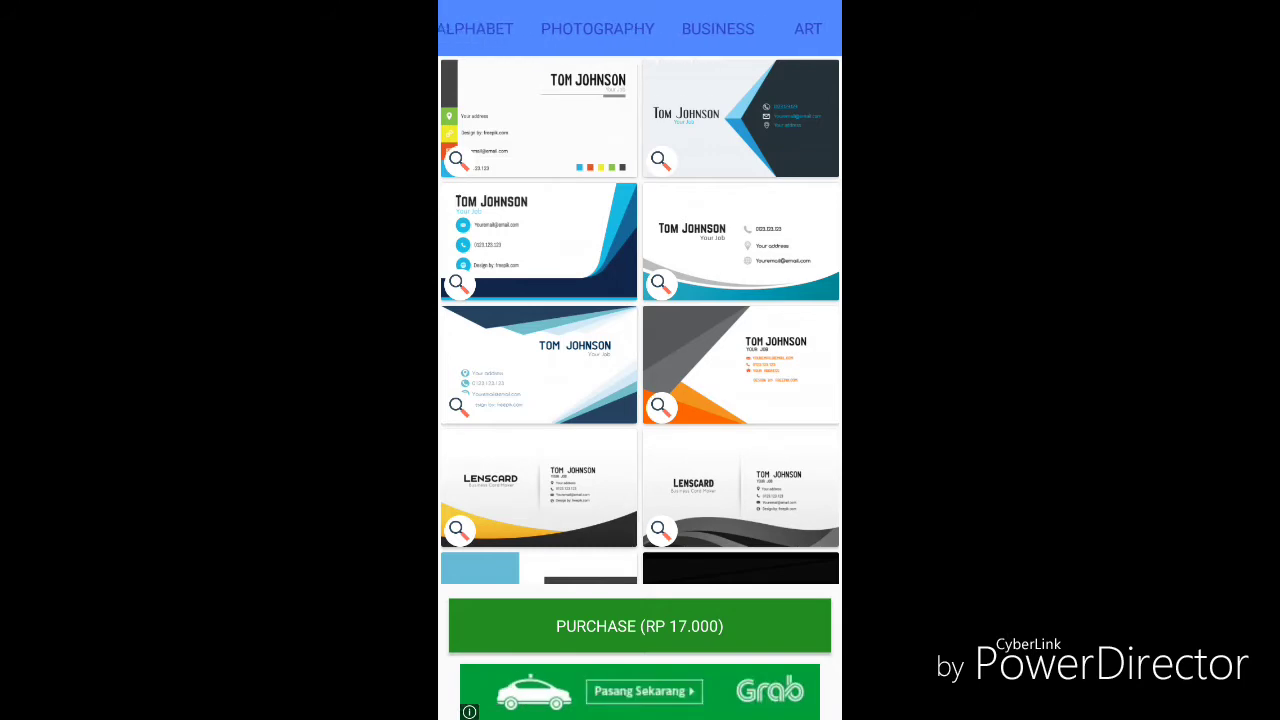
pyautogui.click(714, 28)
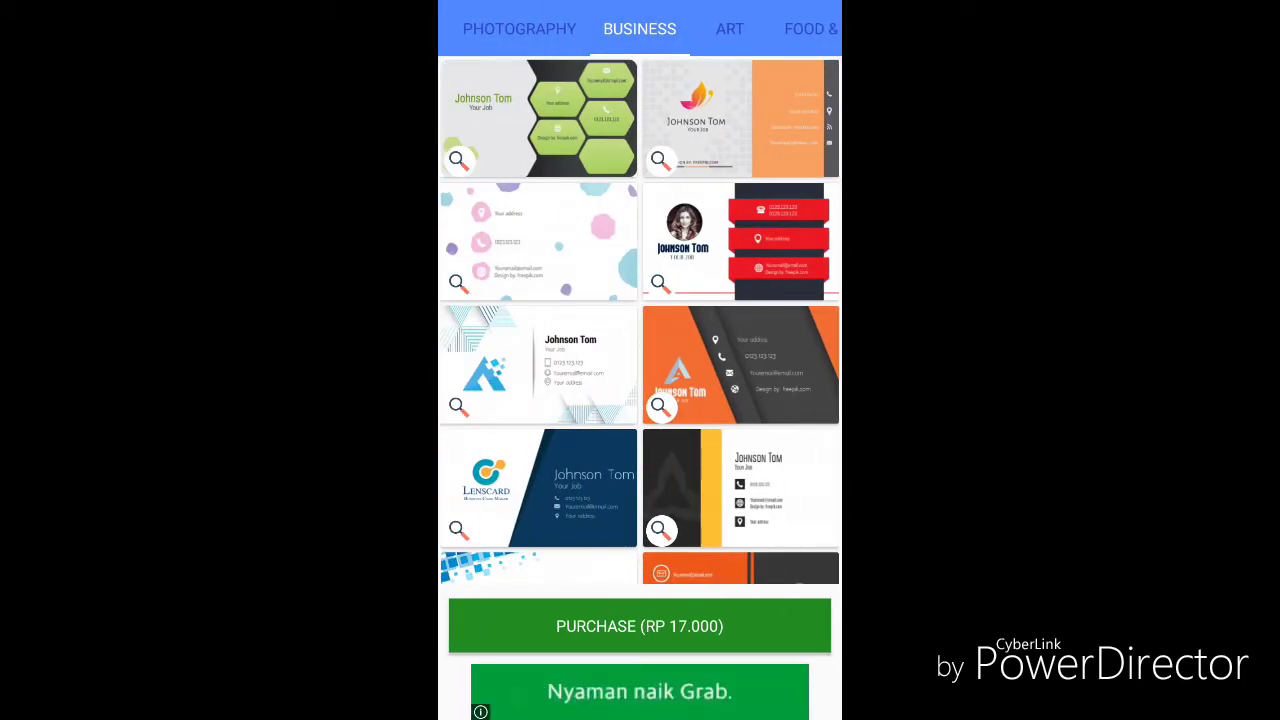
# Scroll through the Business template designs
pyautogui.scroll(-4, 640, 320)
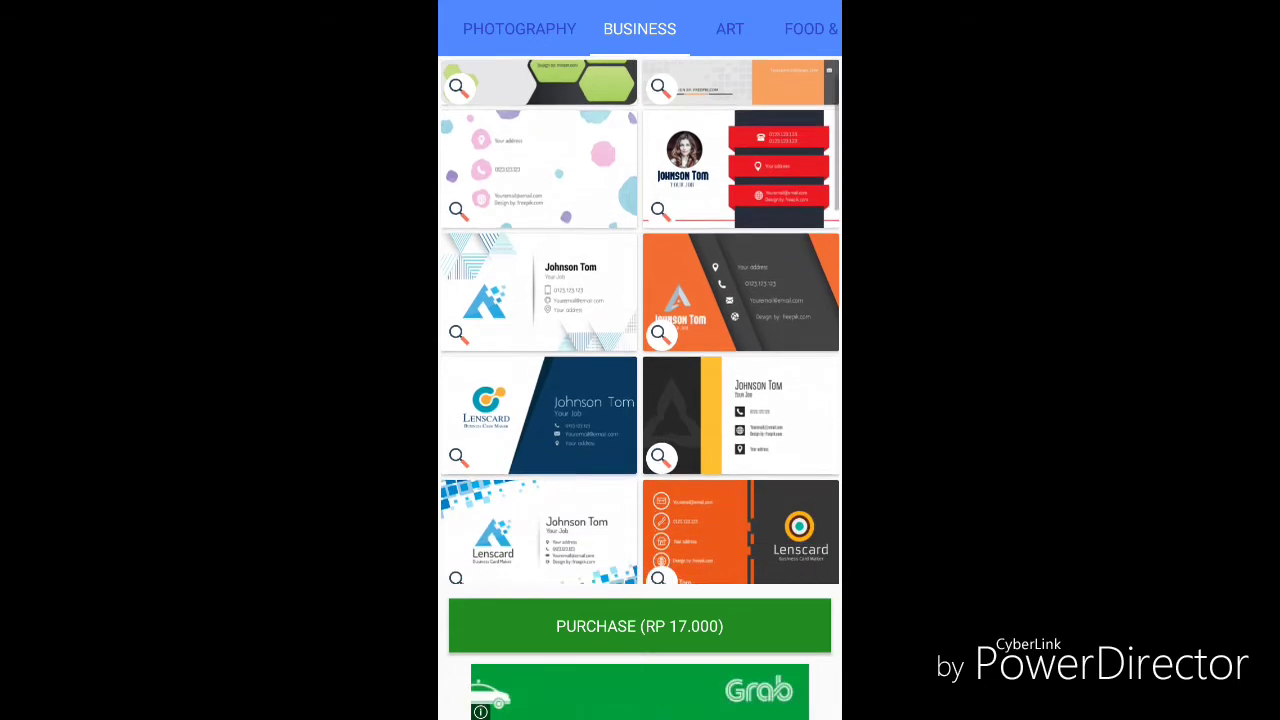
pyautogui.scroll(1, 640, 320)
pyautogui.scroll(1, 640, 320)
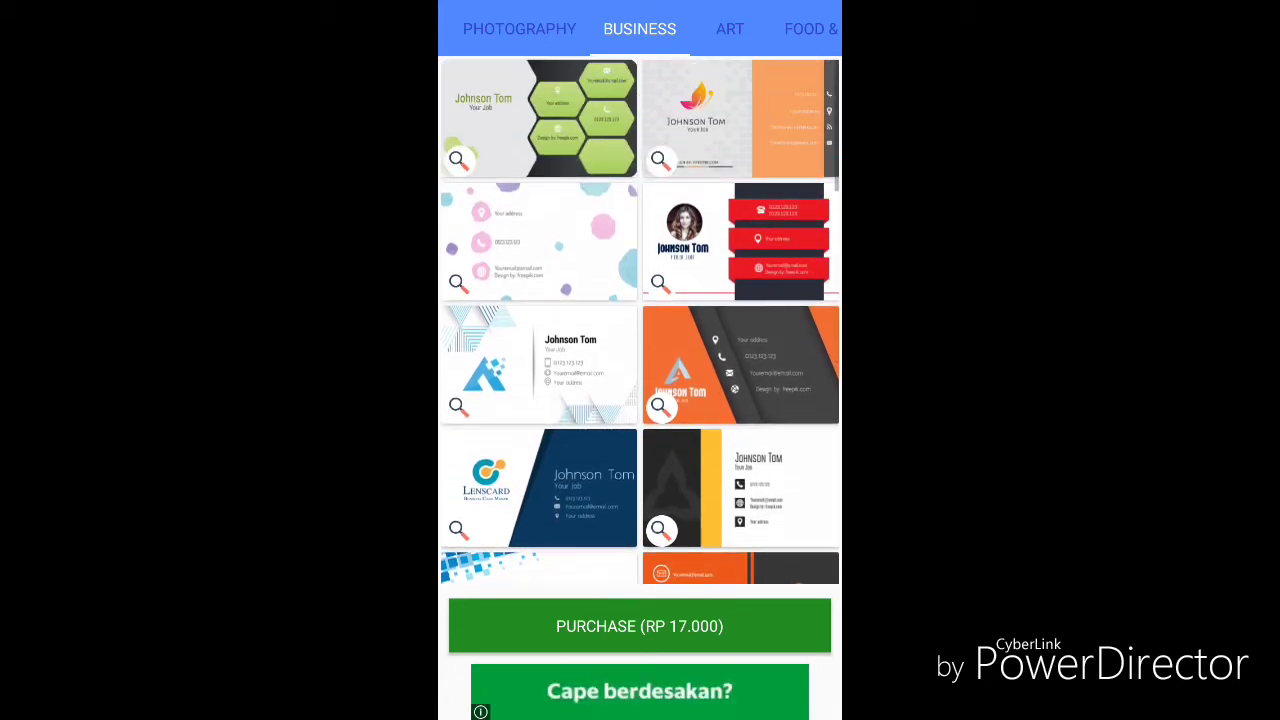
pyautogui.scroll(-1, 640, 320)
pyautogui.scroll(1, 640, 320)
pyautogui.scroll(-1, 640, 320)
pyautogui.scroll(1, 640, 320)
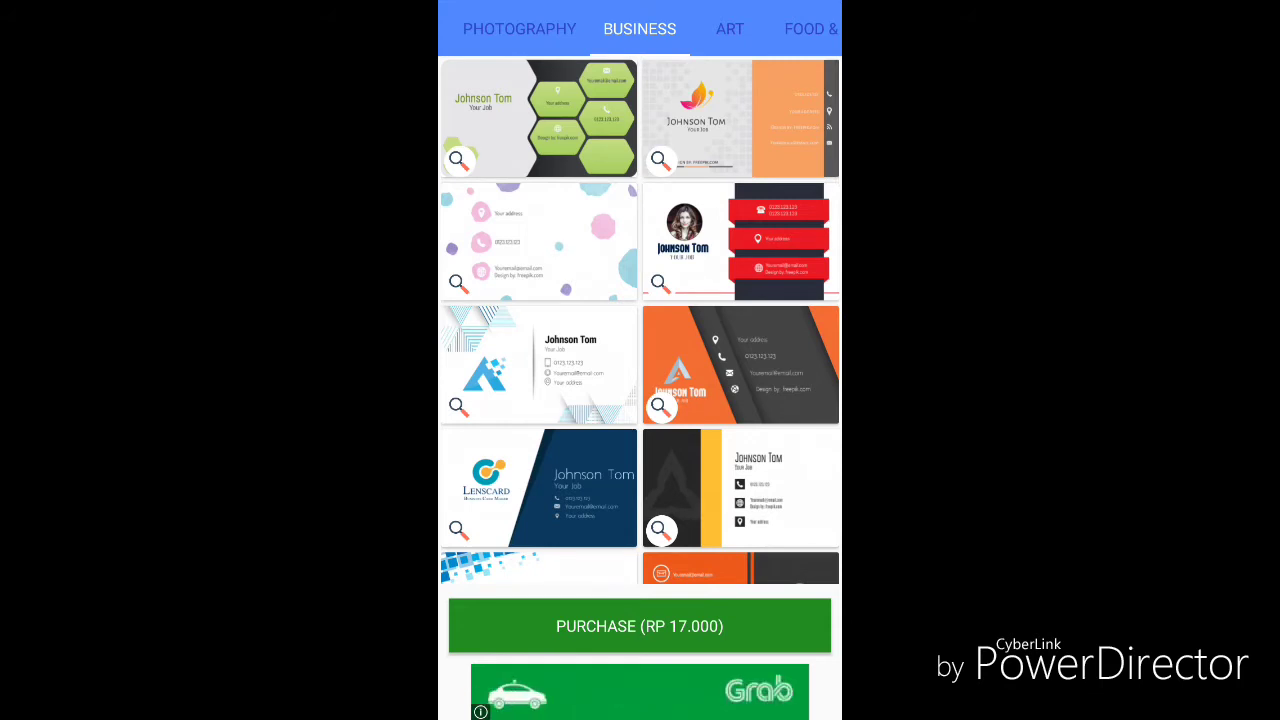
pyautogui.scroll(-2, 640, 320)
pyautogui.scroll(-5, 640, 320)
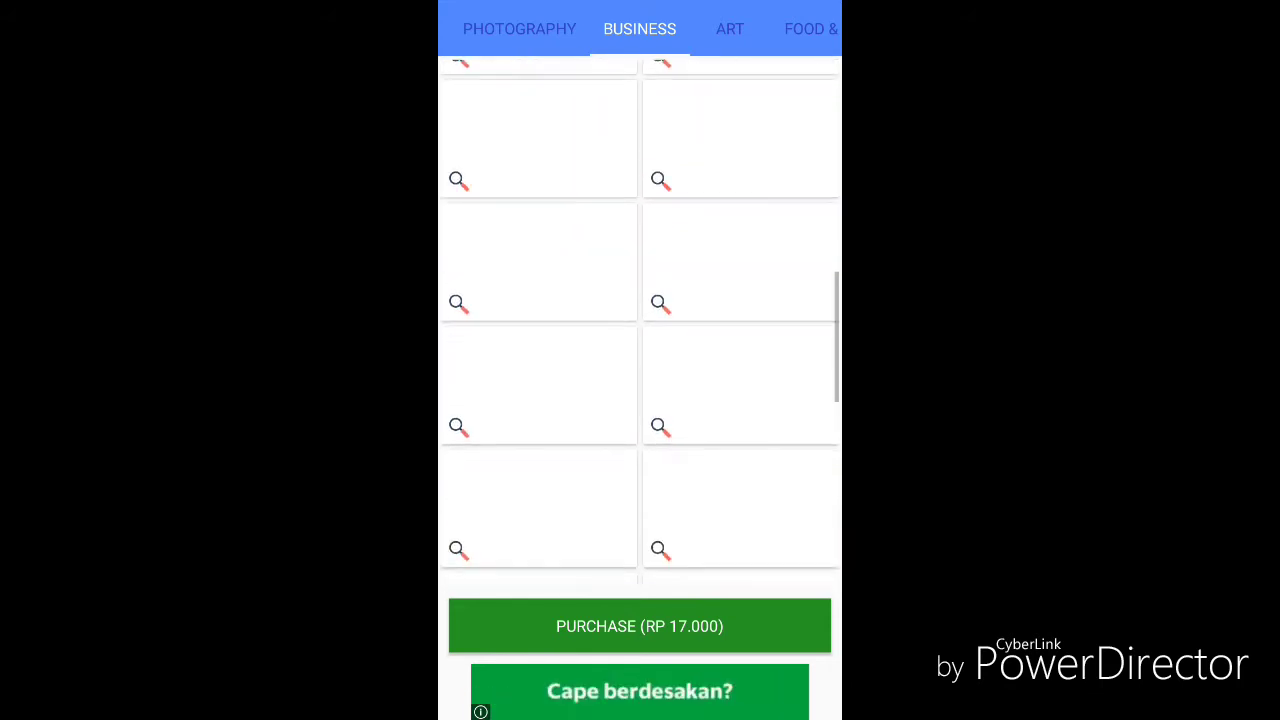
pyautogui.scroll(-1, 640, 320)
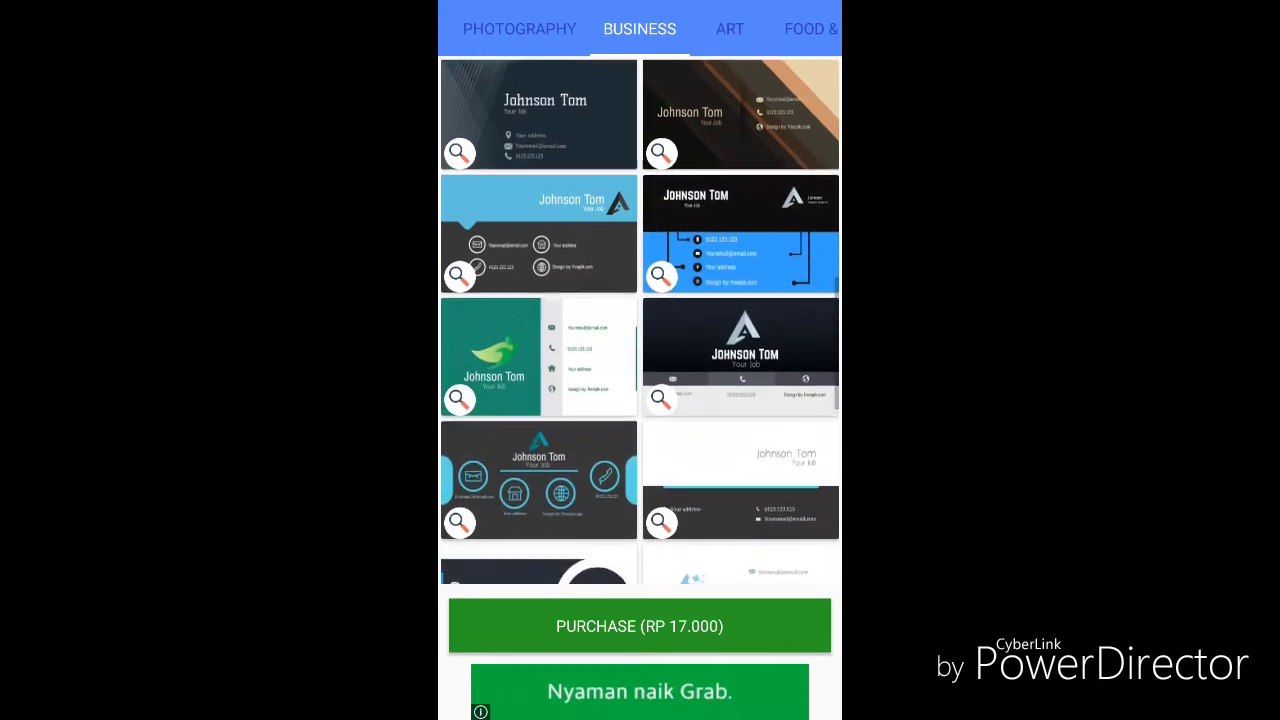
pyautogui.scroll(-1, 640, 320)
pyautogui.scroll(-2, 640, 320)
pyautogui.scroll(-1, 640, 320)
pyautogui.scroll(-1, 640, 320)
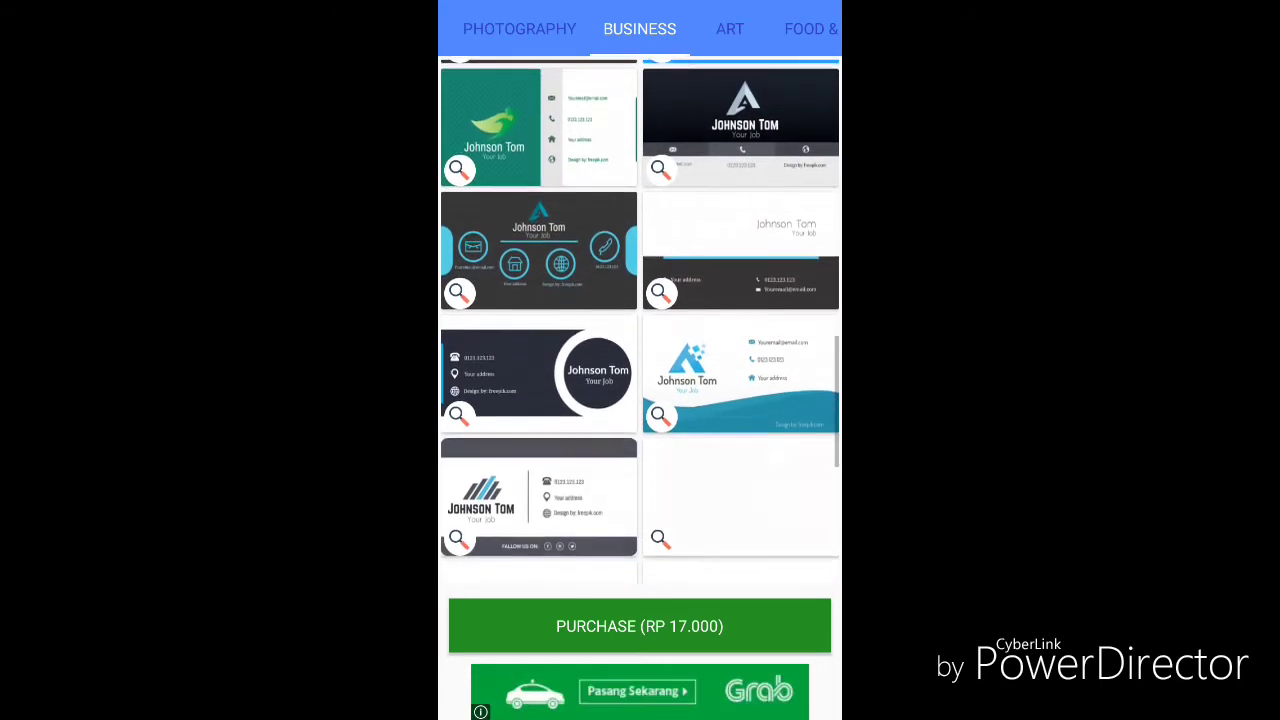
pyautogui.scroll(-2, 640, 320)
pyautogui.scroll(-1, 640, 320)
pyautogui.scroll(-1, 640, 320)
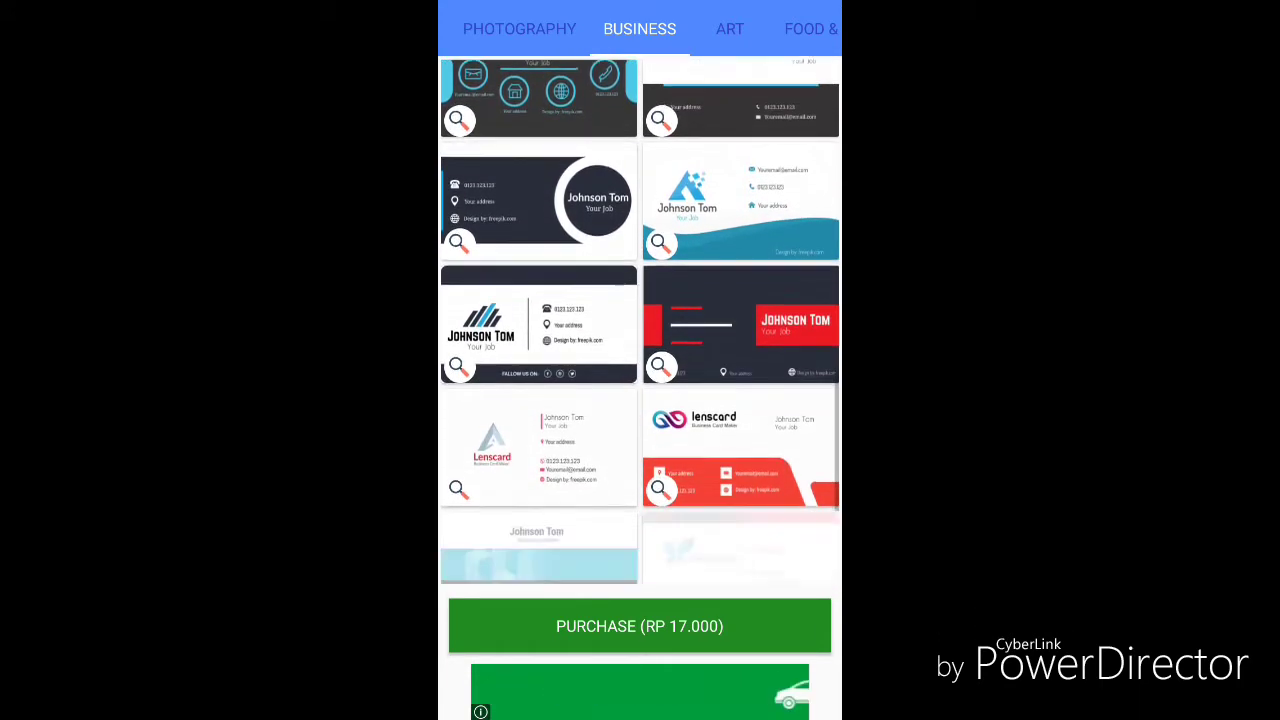
pyautogui.scroll(1, 640, 320)
pyautogui.scroll(-2, 640, 320)
pyautogui.scroll(-1, 640, 320)
pyautogui.scroll(5, 640, 320)
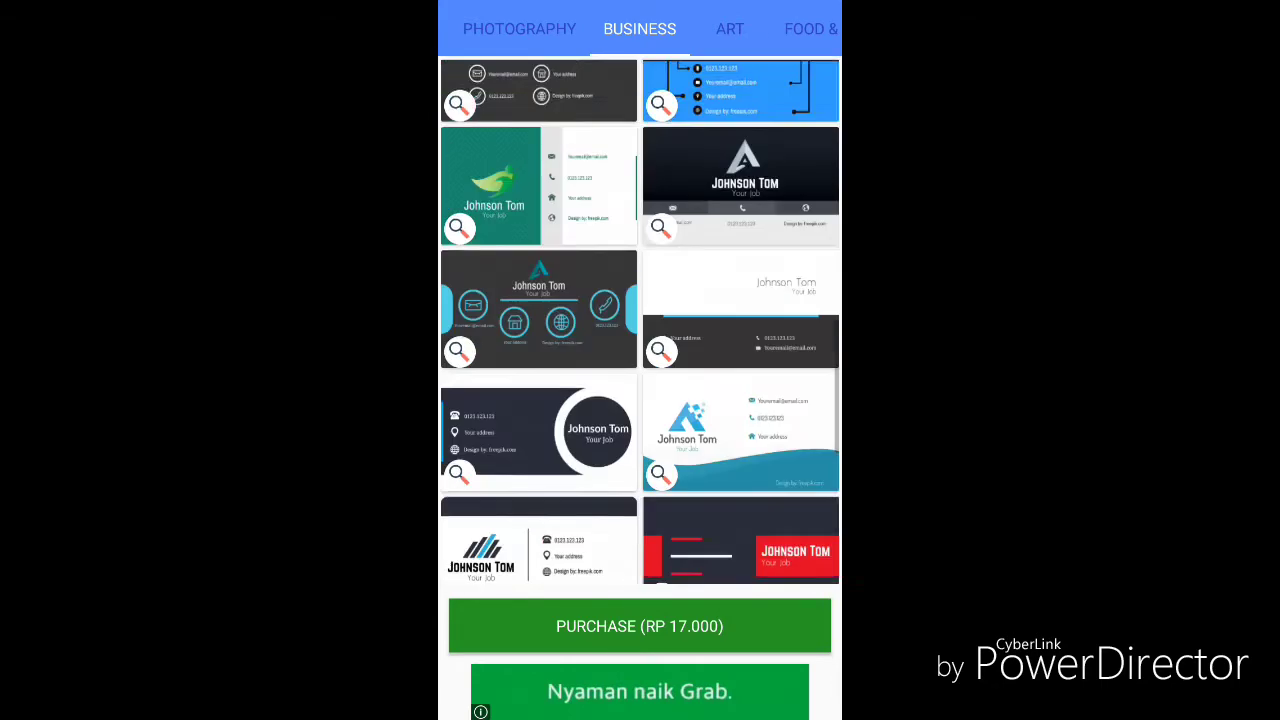
pyautogui.scroll(-5, 640, 320)
pyautogui.scroll(-3, 640, 320)
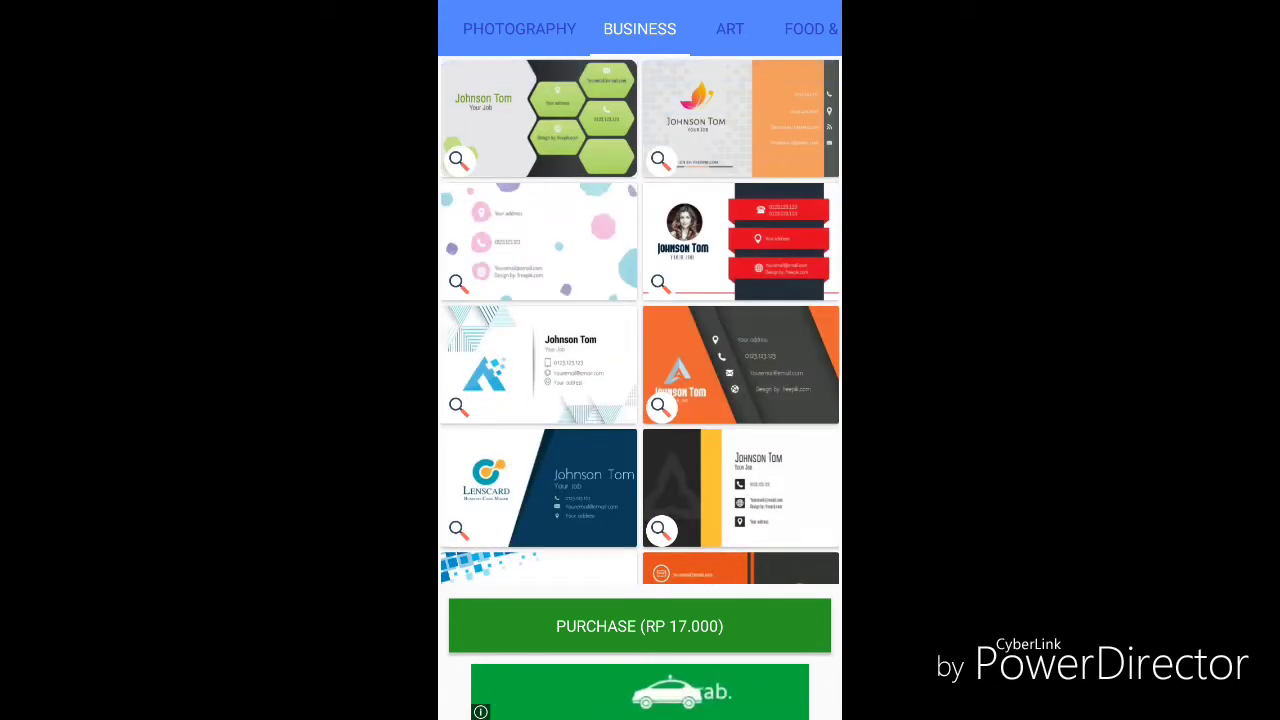
# Preview a Business template's front and back, then move over to Photography designs
pyautogui.click(659, 529)
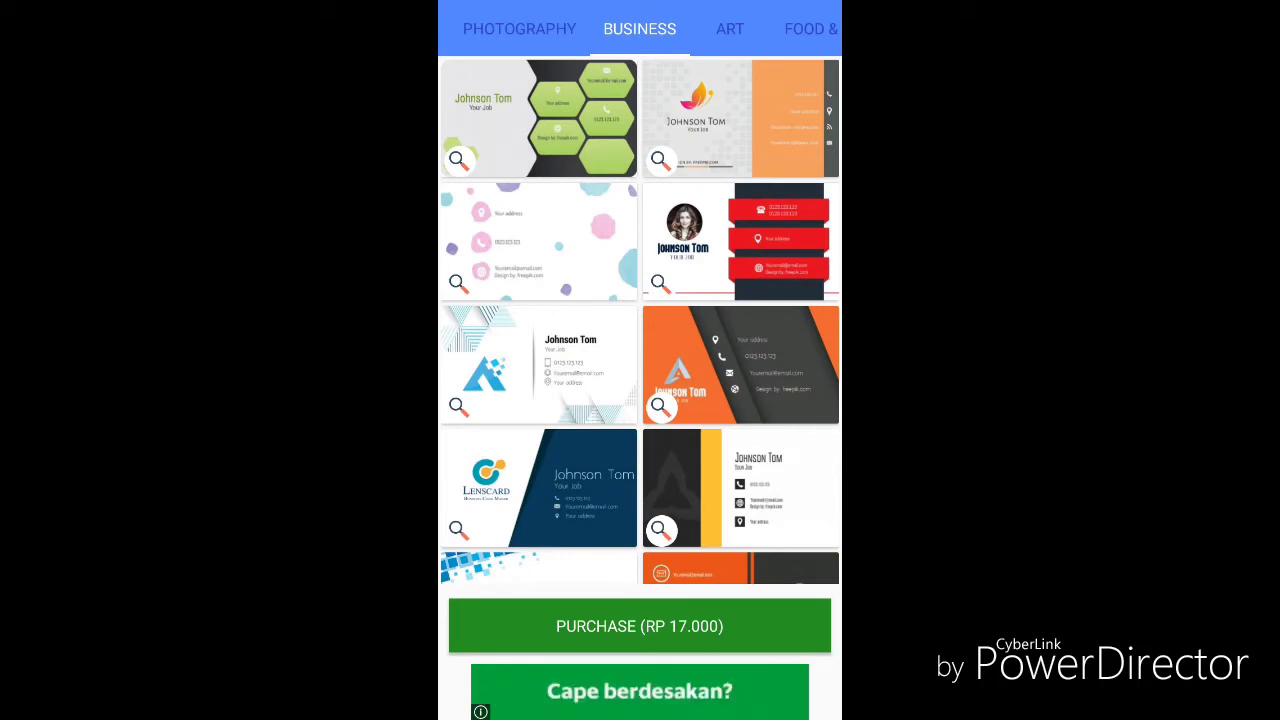
pyautogui.scroll(-2, 640, 320)
pyautogui.scroll(2, 640, 320)
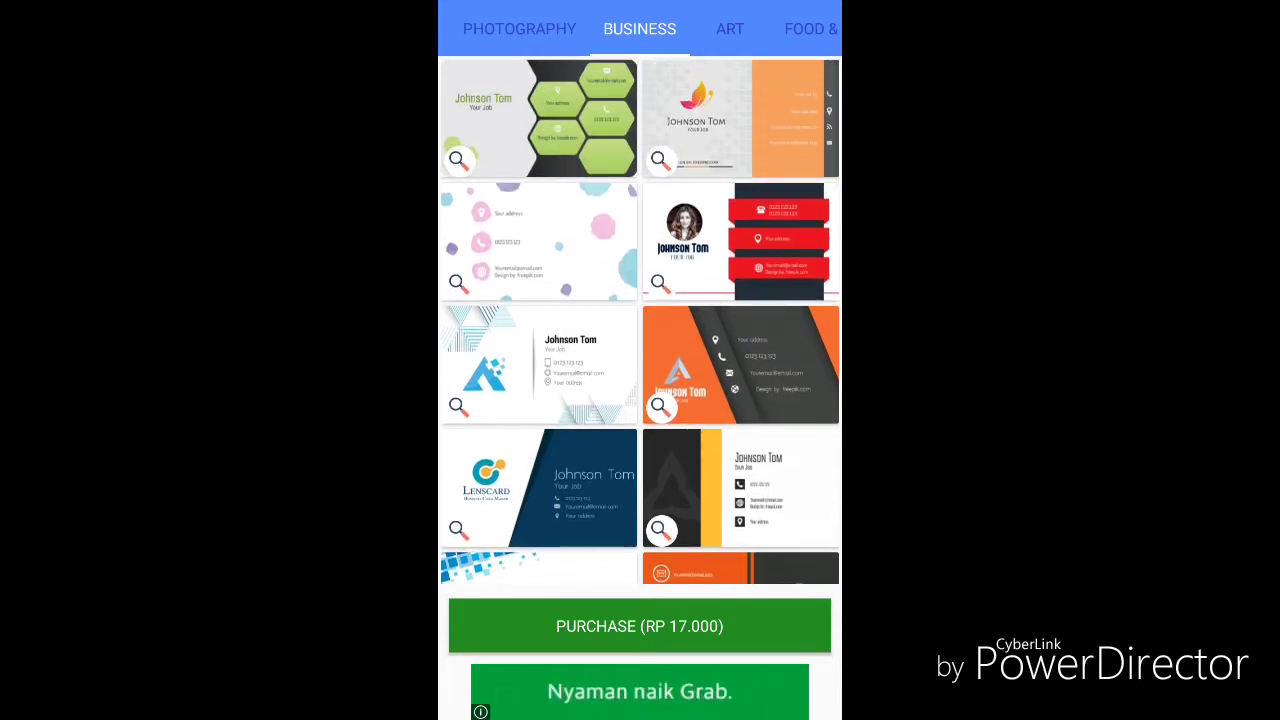
pyautogui.moveTo(540, 350); pyautogui.dragTo(638, 350)
pyautogui.moveTo(520, 360)
pyautogui.mouseDown()
pyautogui.moveTo(760, 360)
pyautogui.moveTo(520, 360)
pyautogui.mouseUp()
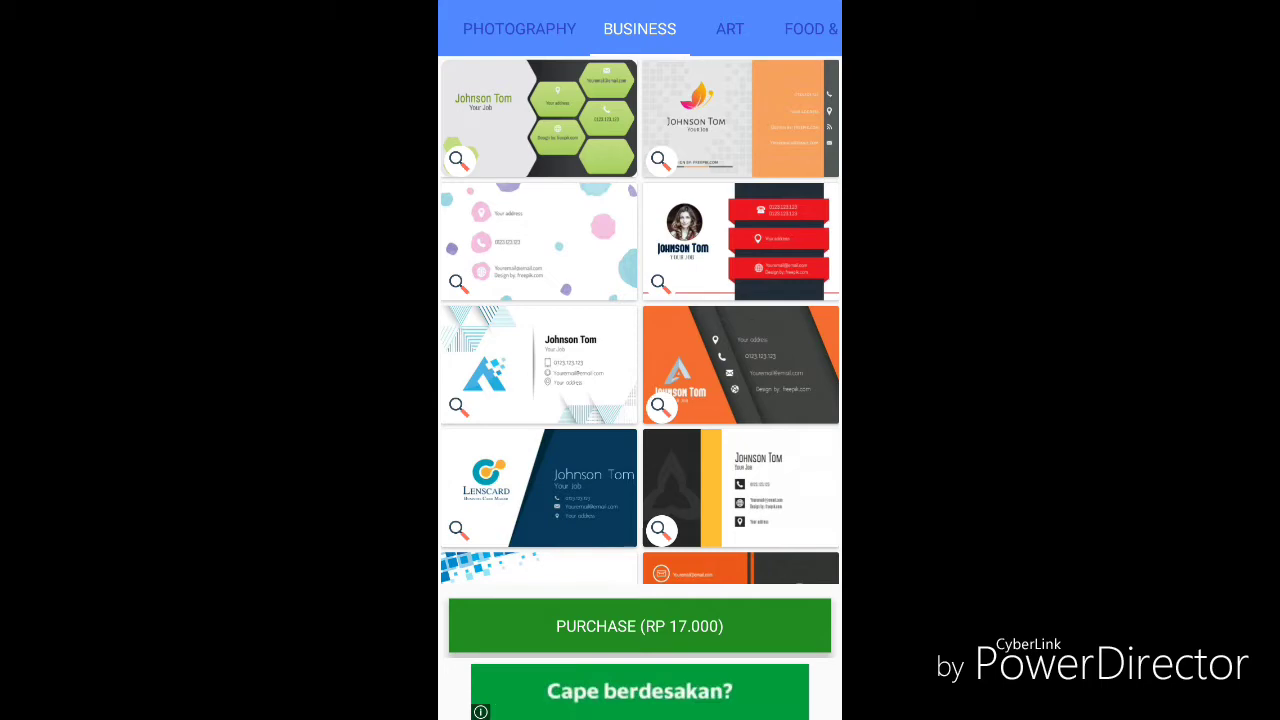
# Swipe and scroll through neighbouring categories until the Business gallery returns
pyautogui.moveTo(600, 360); pyautogui.dragTo(700, 360)
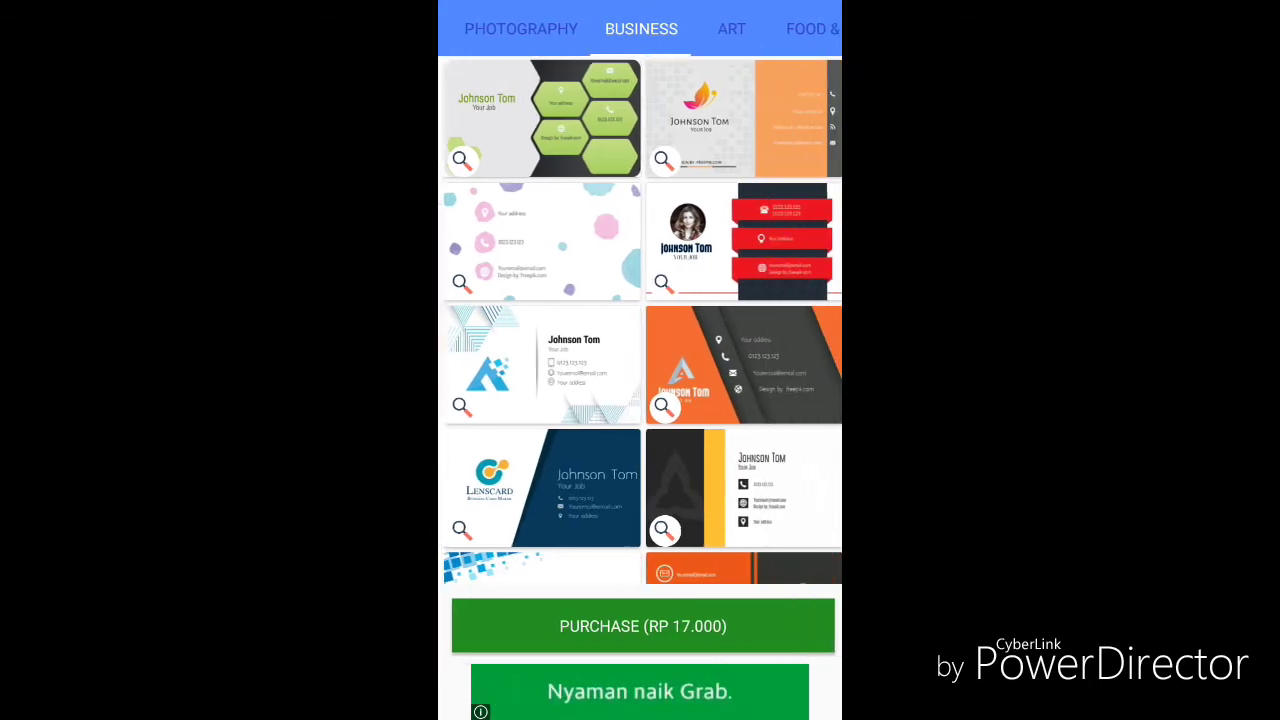
pyautogui.scroll(-3, 640, 360)
pyautogui.scroll(-4, 640, 320)
pyautogui.scroll(-2, 640, 320)
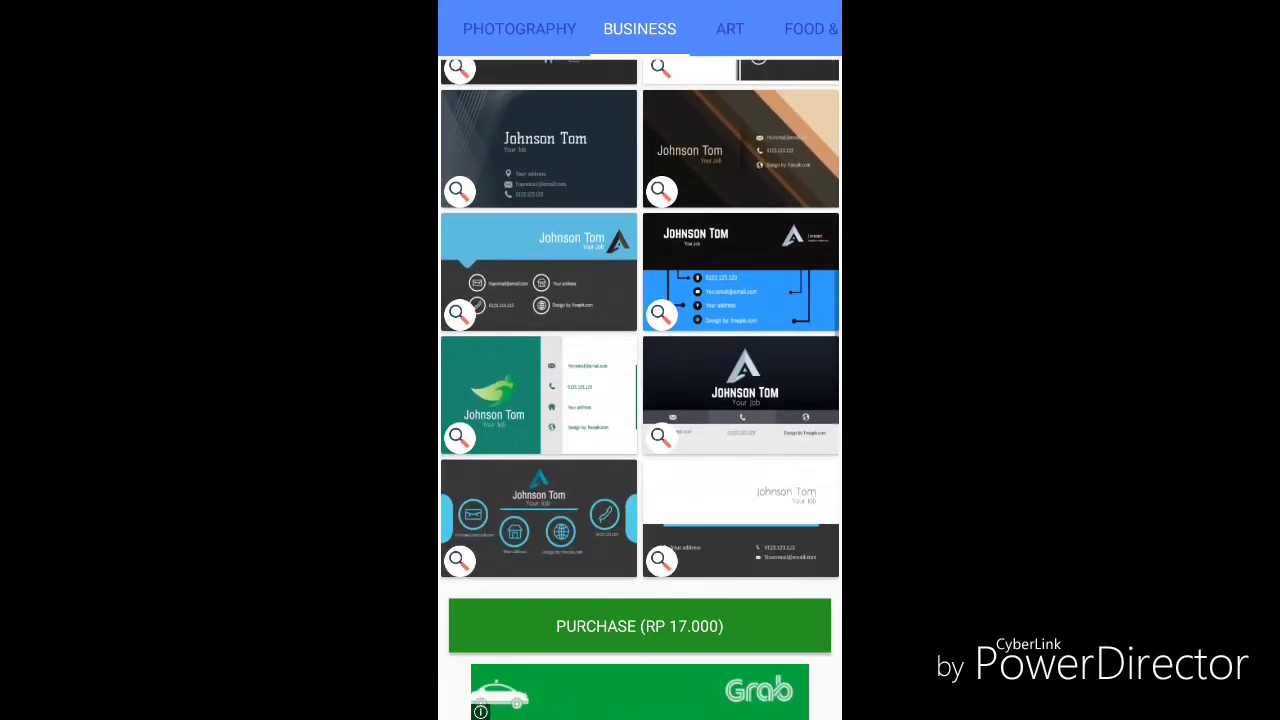
pyautogui.scroll(-2, 640, 320)
pyautogui.scroll(4, 640, 320)
pyautogui.moveTo(500, 360)
pyautogui.mouseDown()
pyautogui.moveTo(780, 360)
pyautogui.moveTo(500, 360)
pyautogui.mouseUp()
pyautogui.scroll(-2, 640, 360)
pyautogui.scroll(2, 640, 360)
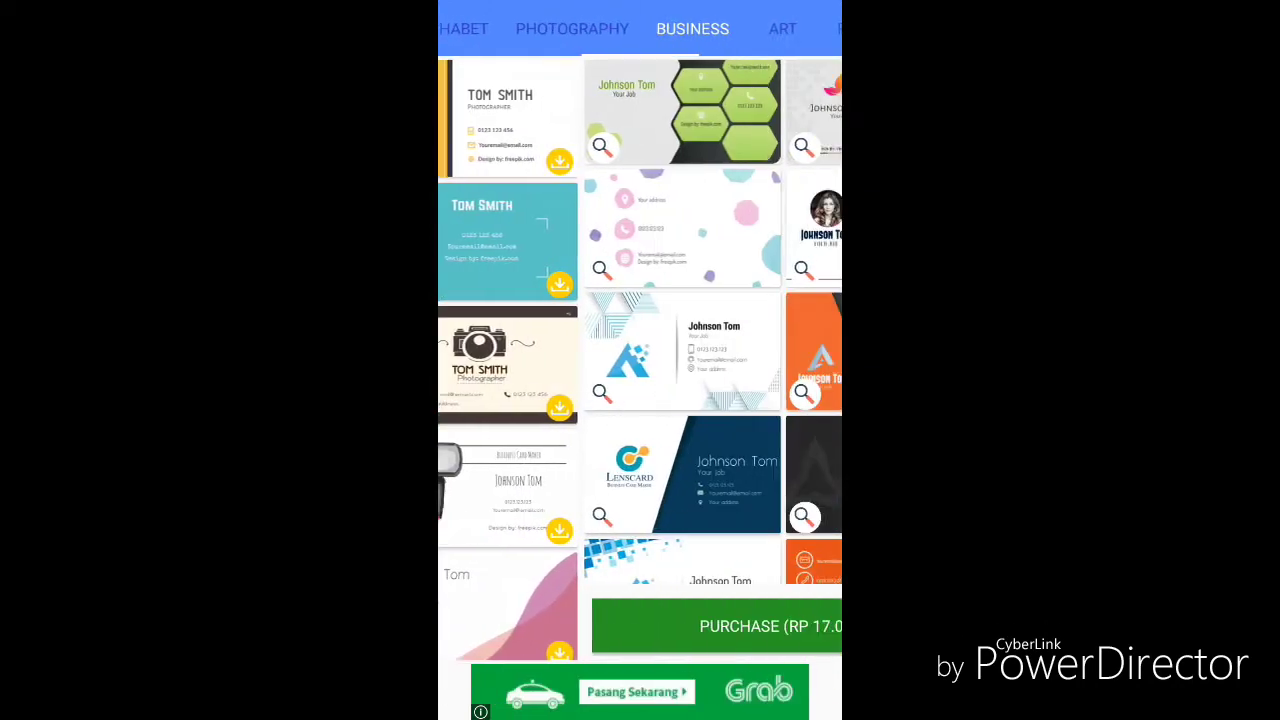
# Swipe through the categories to Other and back toward Art, scrolling the grid
pyautogui.moveTo(780, 360); pyautogui.dragTo(500, 360)
pyautogui.moveTo(780, 360)
pyautogui.mouseDown()
pyautogui.moveTo(500, 360)
pyautogui.moveTo(780, 360)
pyautogui.mouseUp()
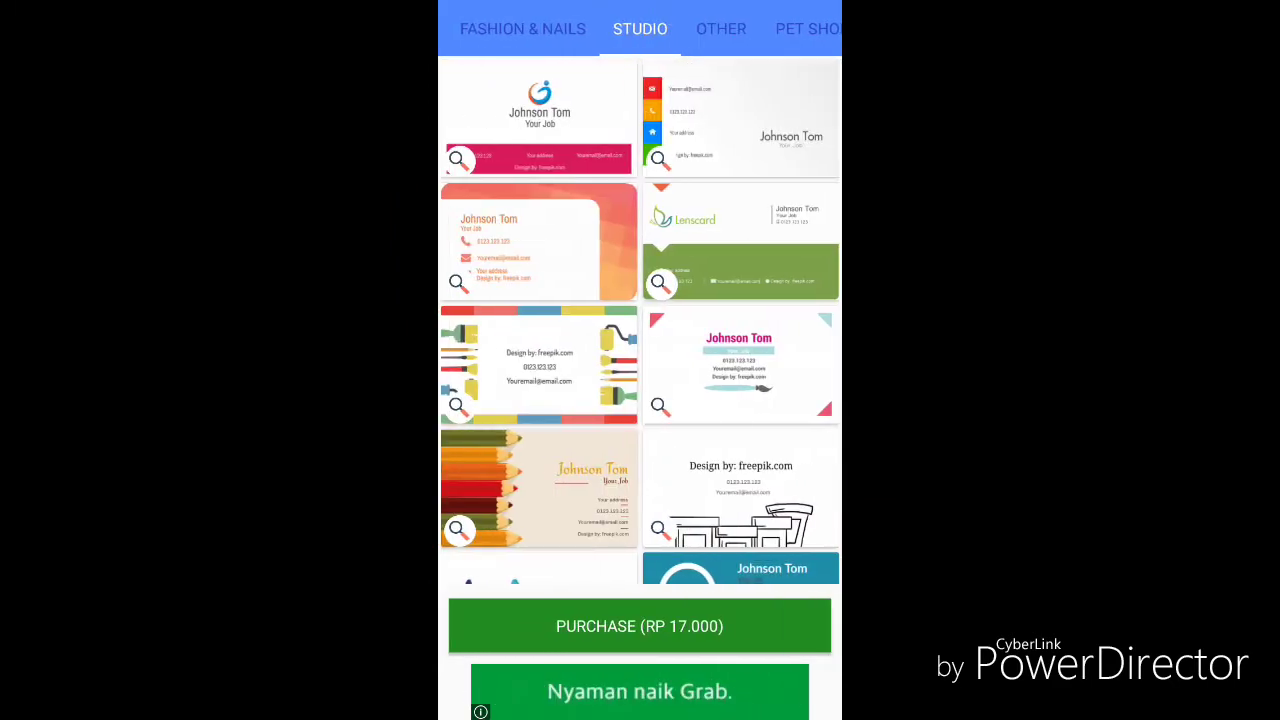
pyautogui.moveTo(500, 360); pyautogui.dragTo(780, 360)
pyautogui.moveTo(500, 360); pyautogui.dragTo(780, 360)
pyautogui.moveTo(500, 360); pyautogui.dragTo(780, 360)
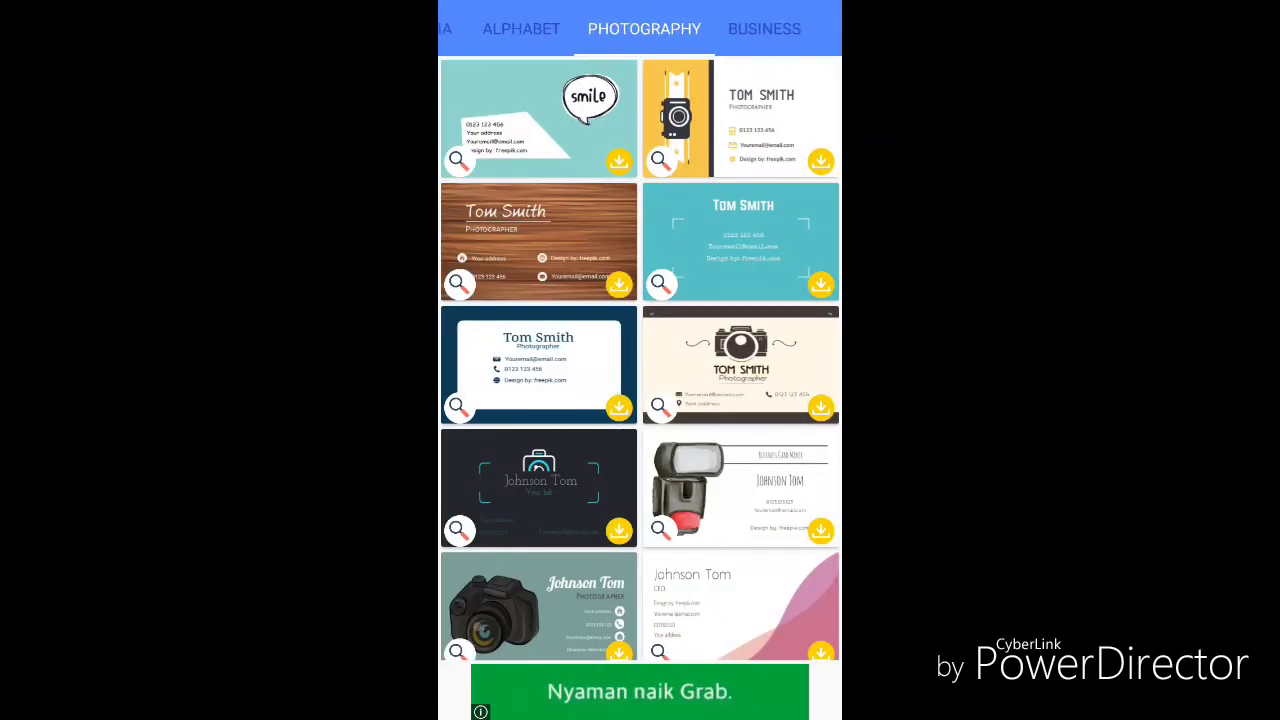
pyautogui.scroll(-5, 640, 360)
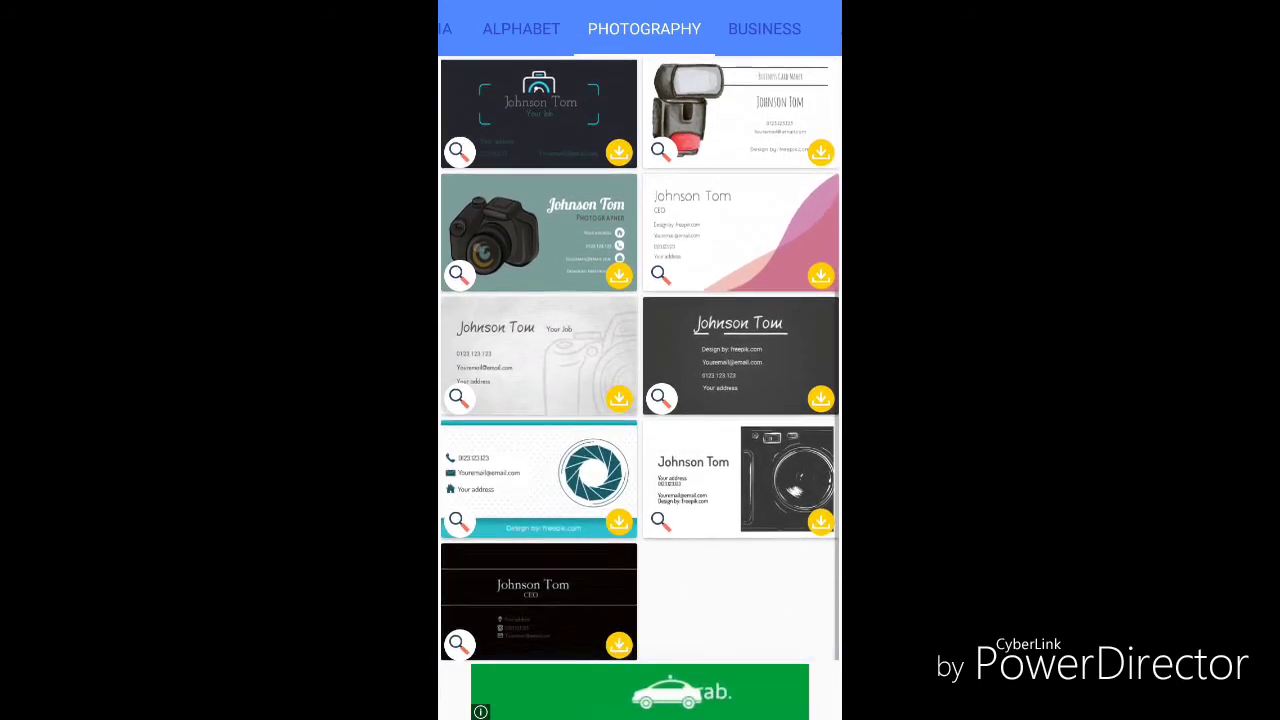
pyautogui.scroll(5, 640, 360)
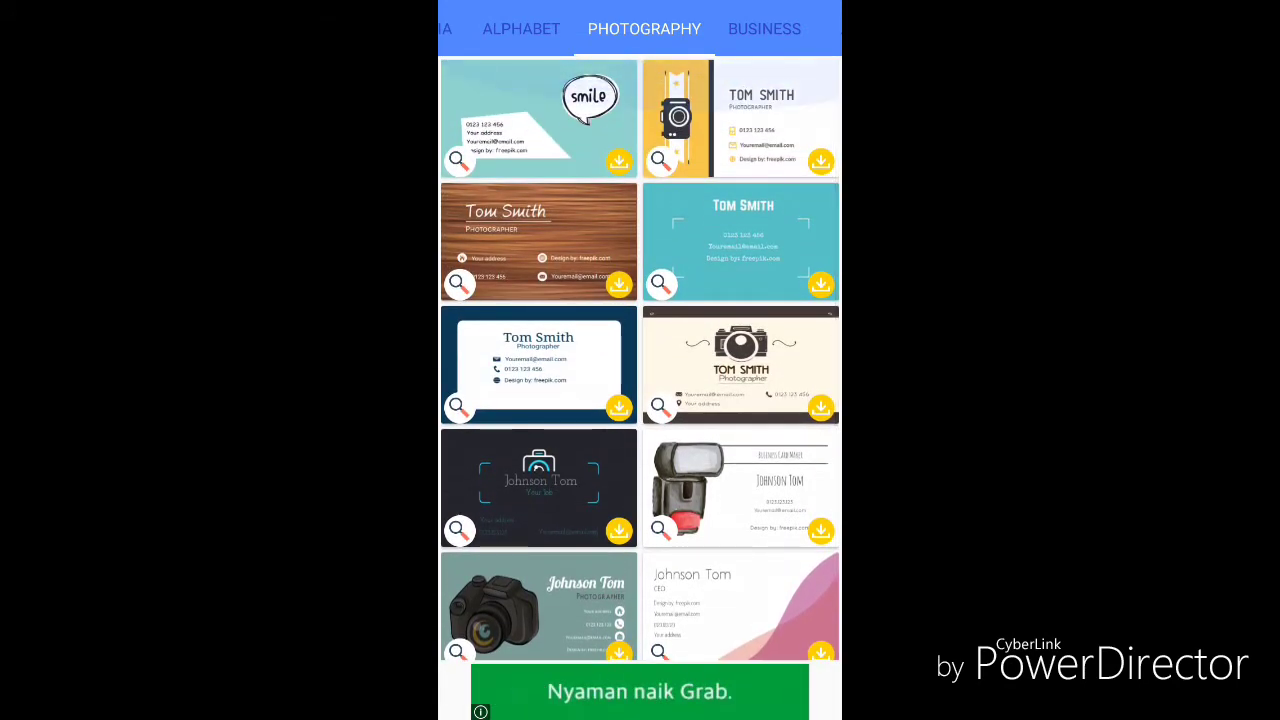
# Return to the Media designs, scroll through them, and show the Black & White templates
pyautogui.moveTo(500, 360); pyautogui.dragTo(800, 360)
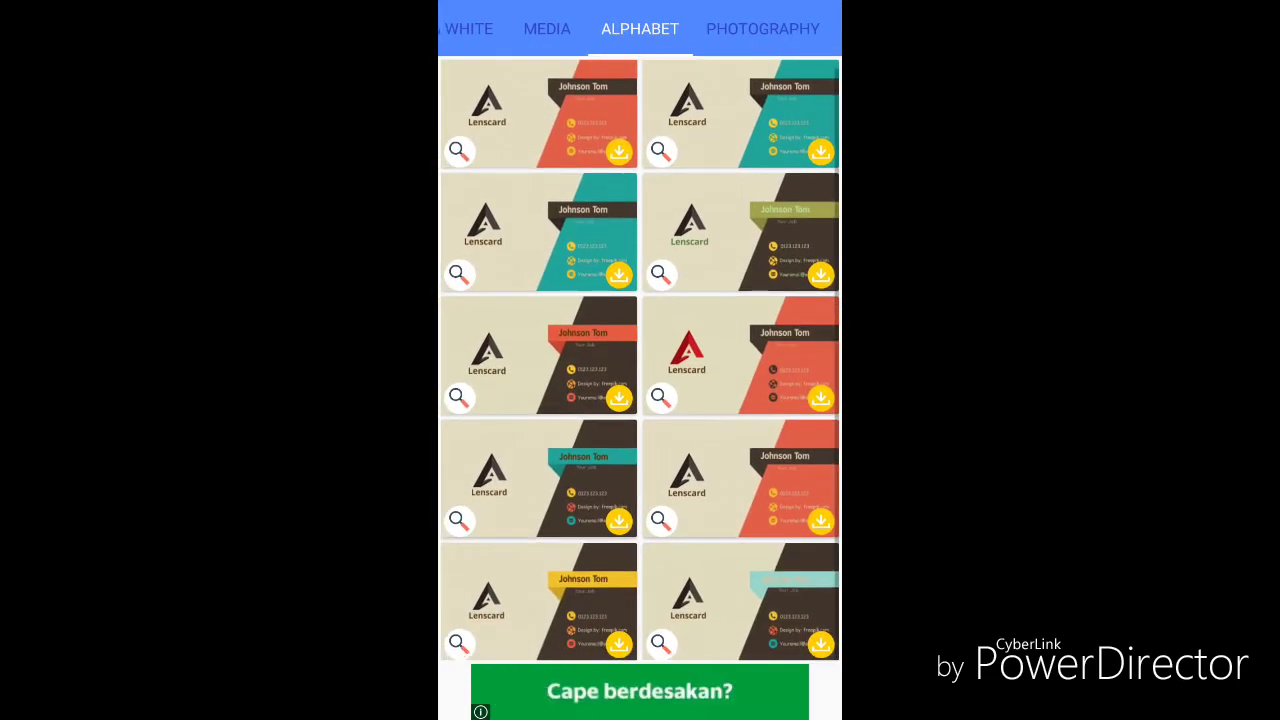
pyautogui.moveTo(500, 360); pyautogui.dragTo(800, 360)
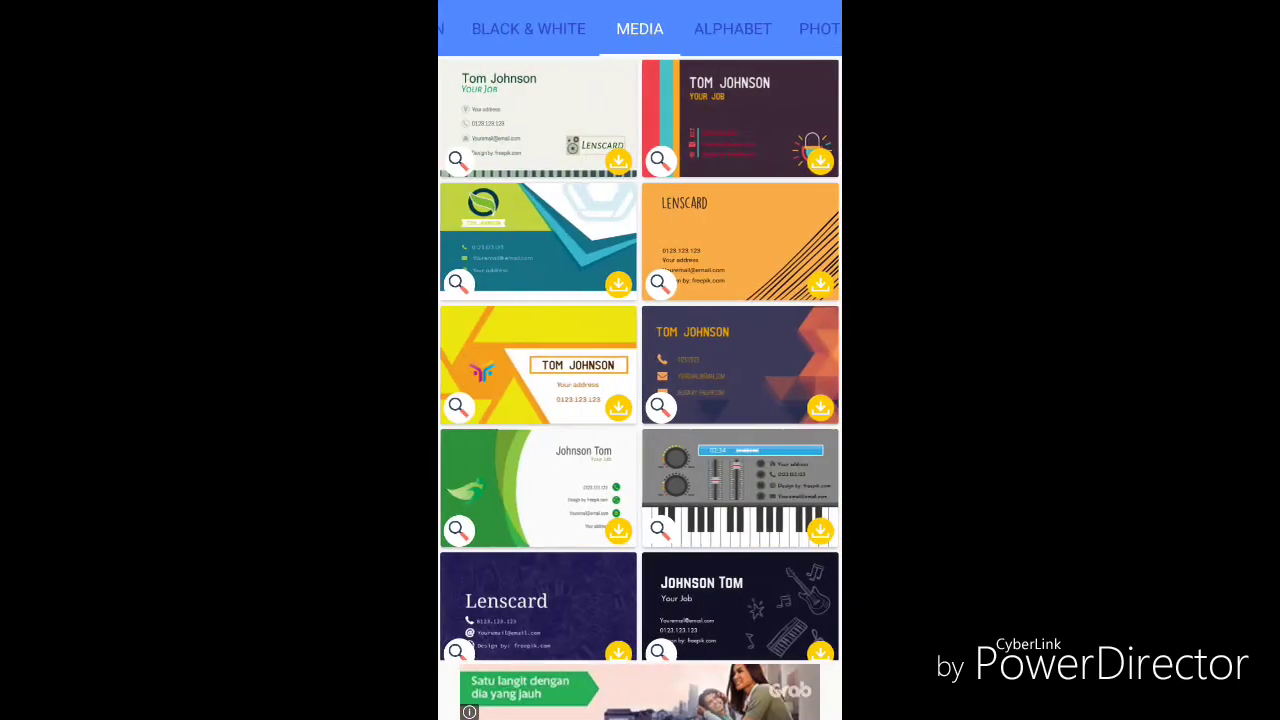
pyautogui.scroll(-5, 640, 360)
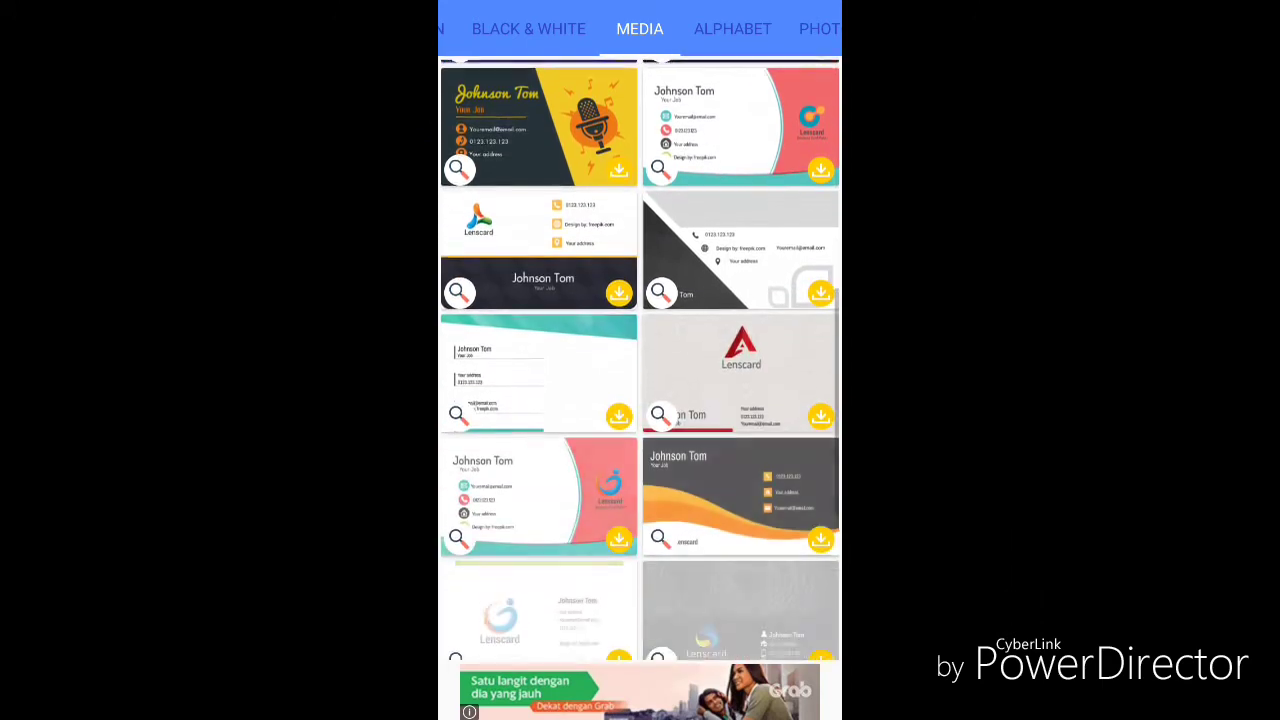
pyautogui.scroll(-3, 640, 360)
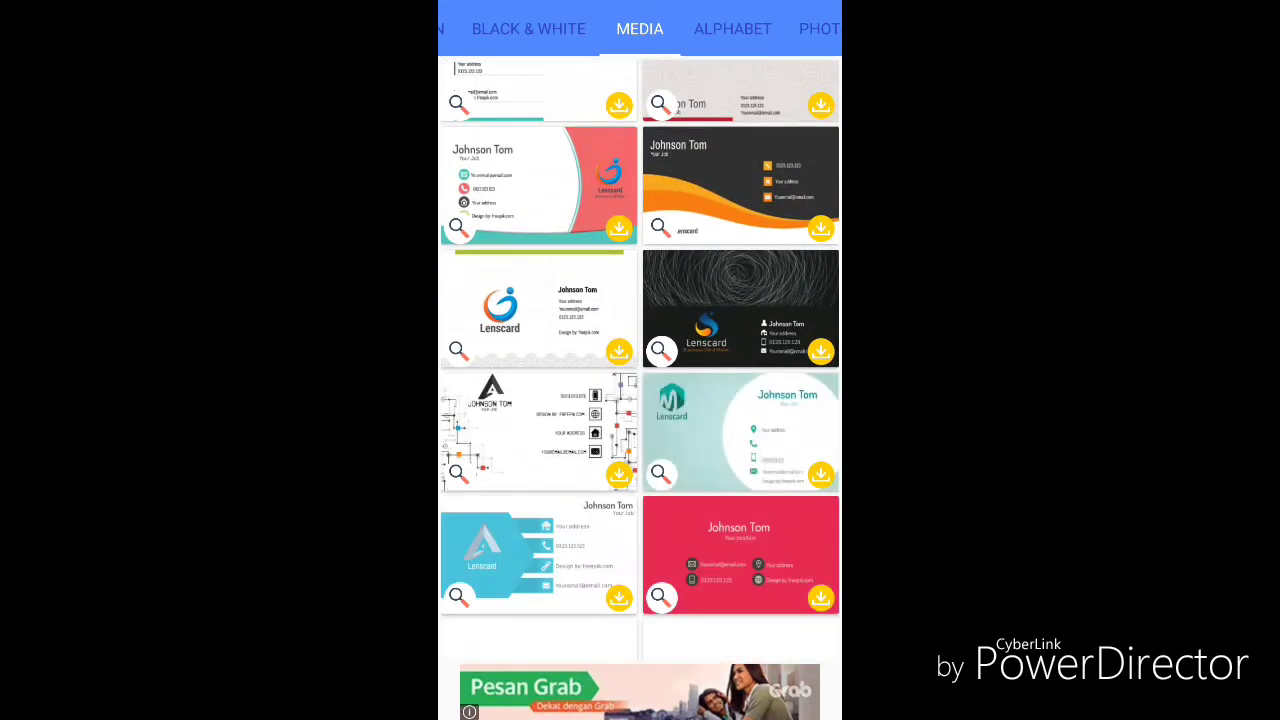
pyautogui.scroll(-1, 640, 360)
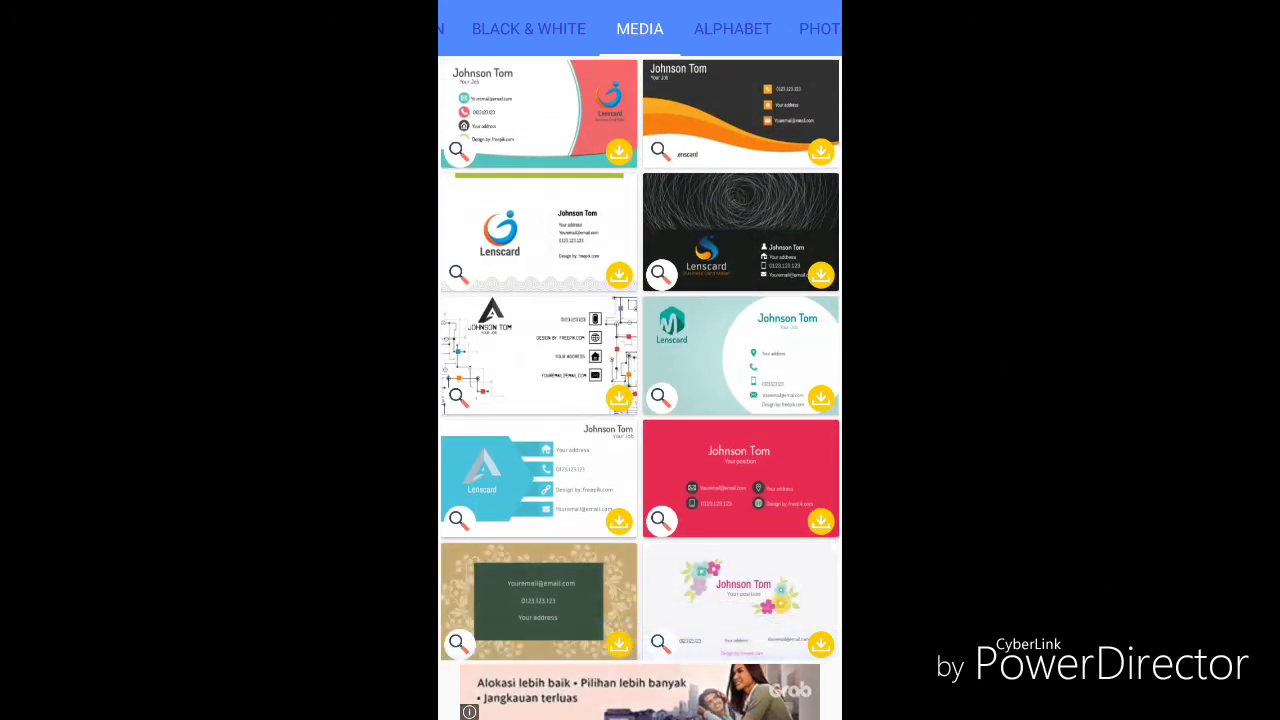
pyautogui.click(528, 28)
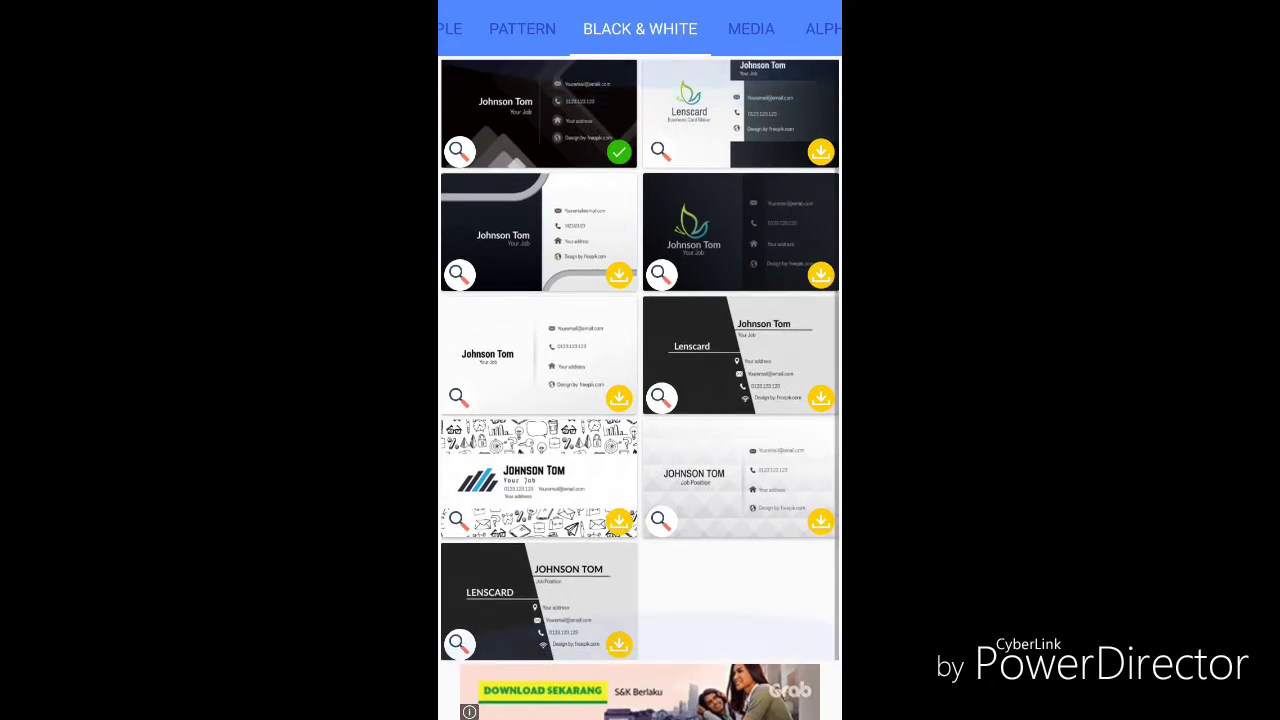
# Swipe across the Pattern and Simple tabs back to the magenta card's front side
pyautogui.moveTo(540, 360); pyautogui.dragTo(840, 360)
pyautogui.scroll(-1, 640, 360)
pyautogui.moveTo(500, 360); pyautogui.dragTo(840, 360)
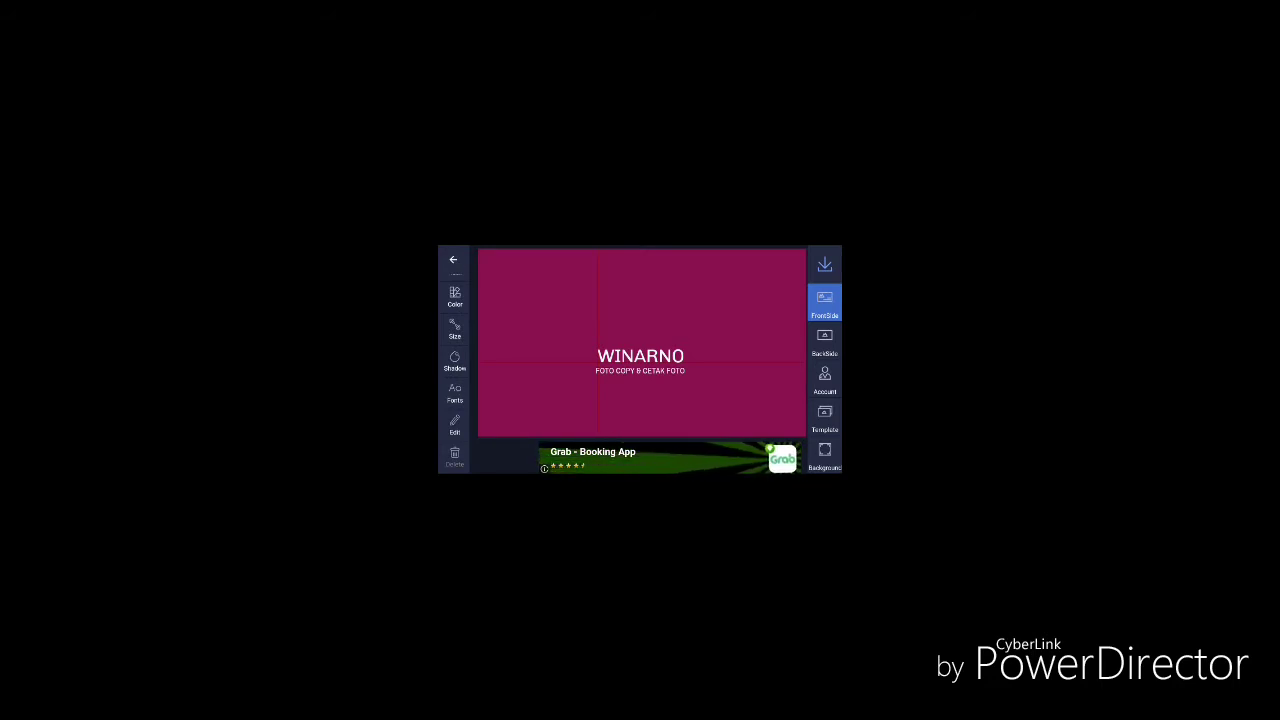
# Change the magenta card's large name text from WINARNO to ERWIN
pyautogui.click(454, 425)
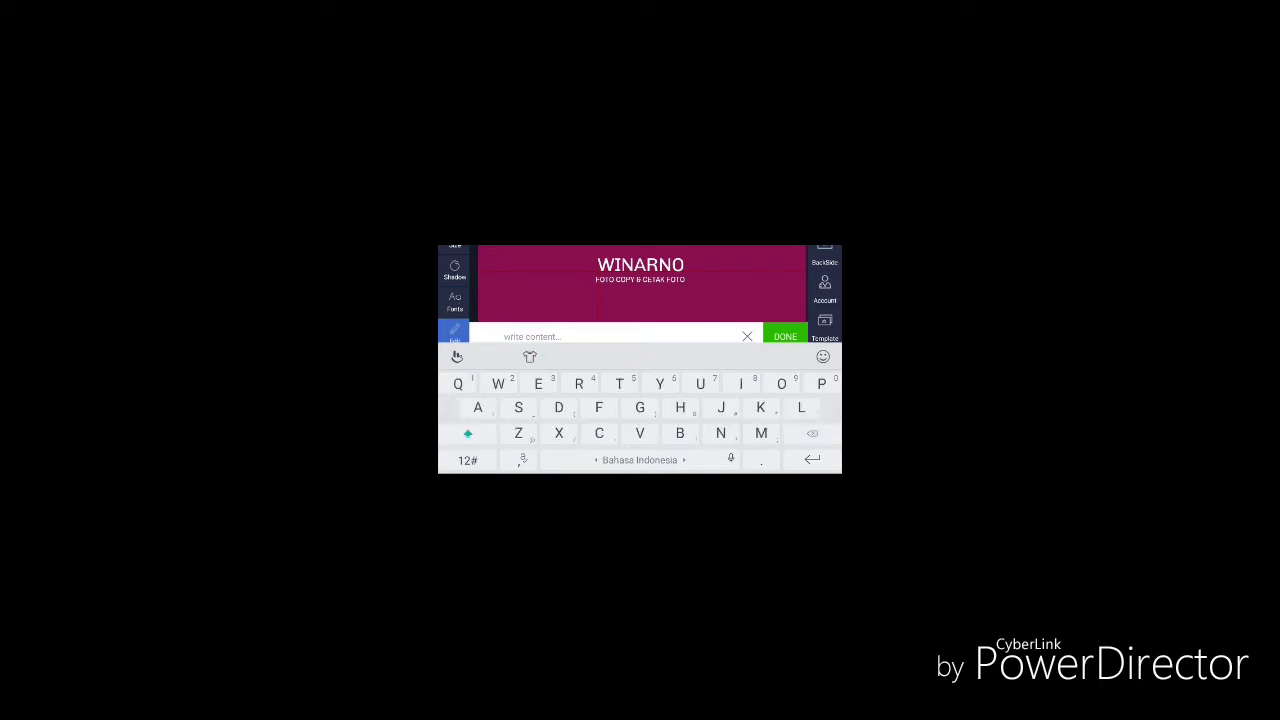
pyautogui.write('ERW')
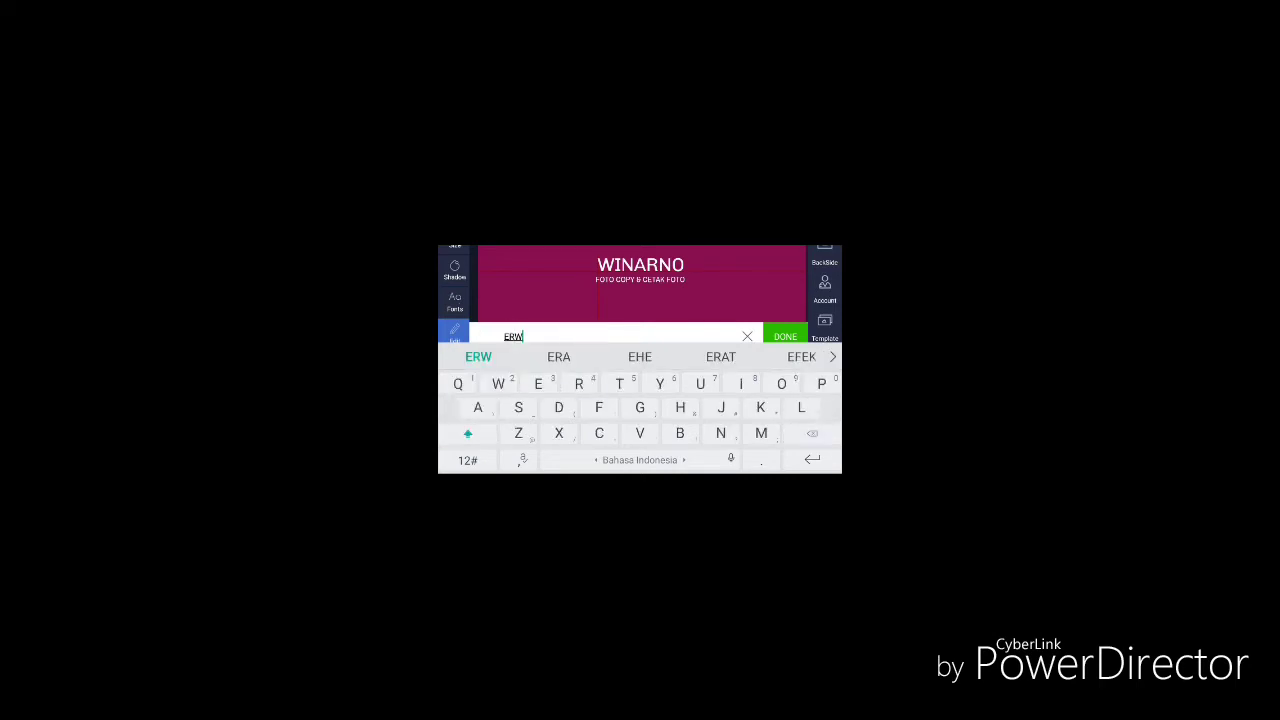
pyautogui.write('IN')
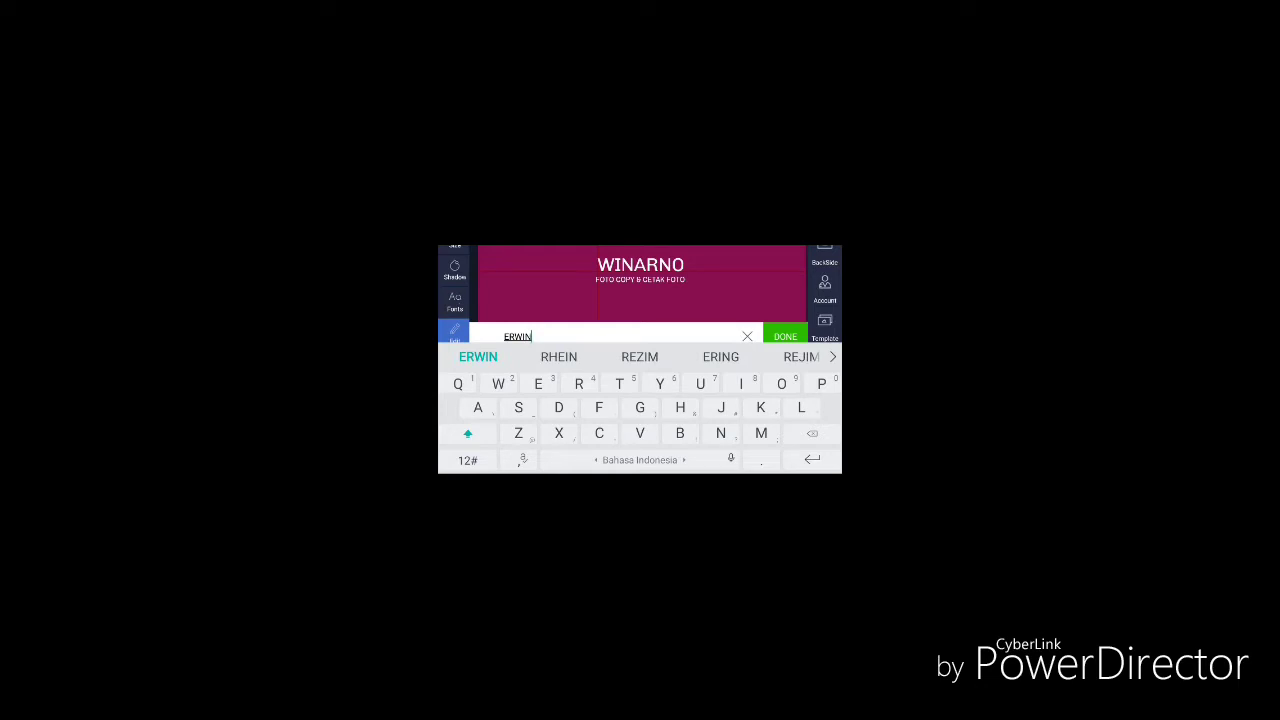
pyautogui.press('Return')
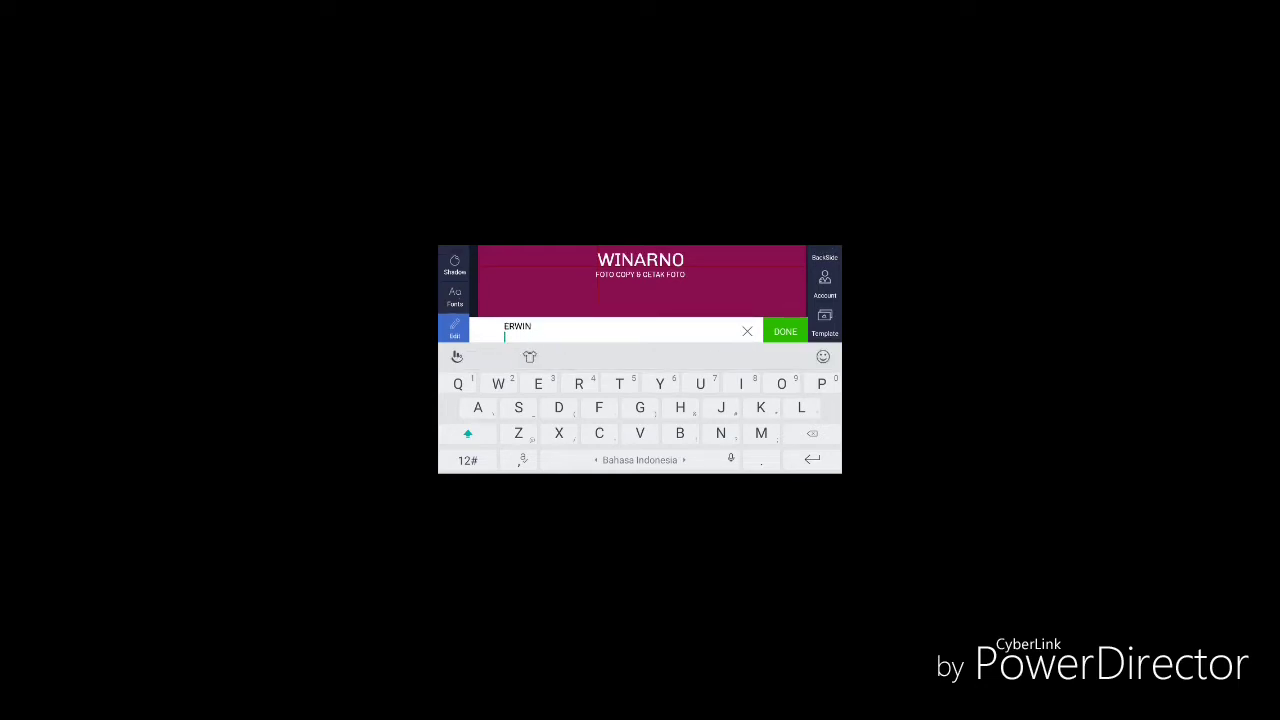
pyautogui.click(812, 433)
pyautogui.press('Escape')
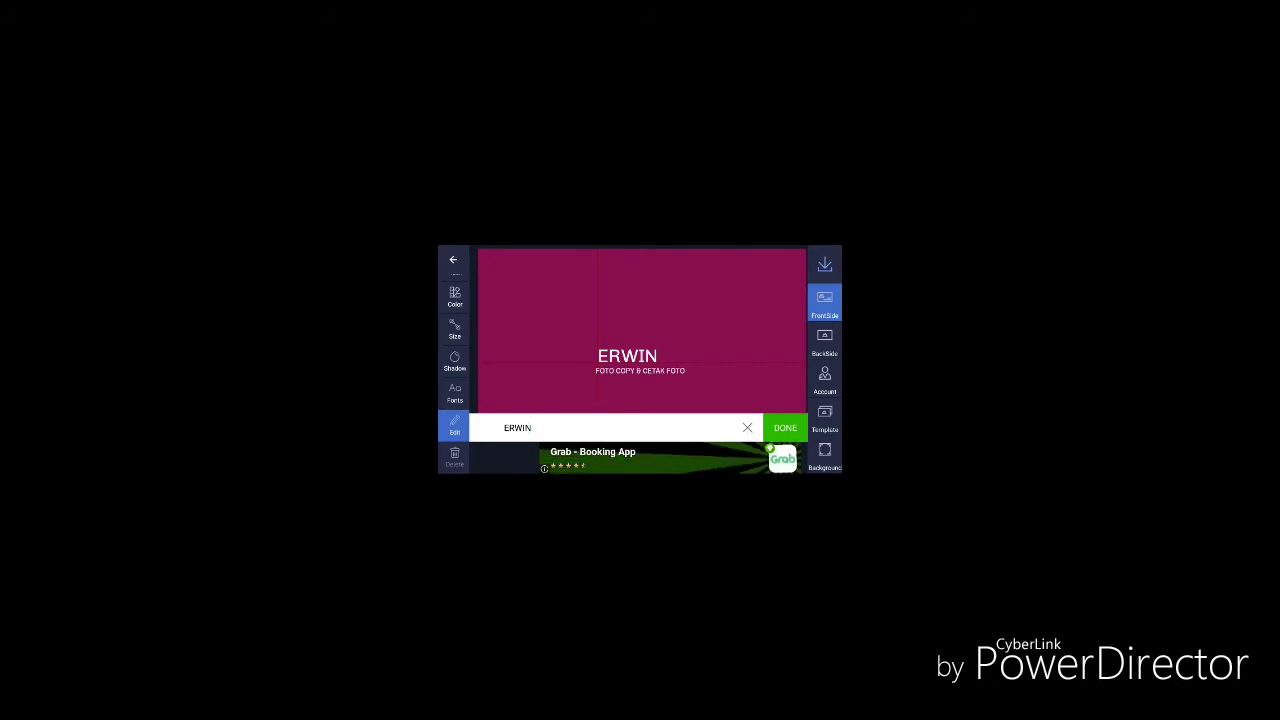
pyautogui.click(785, 428)
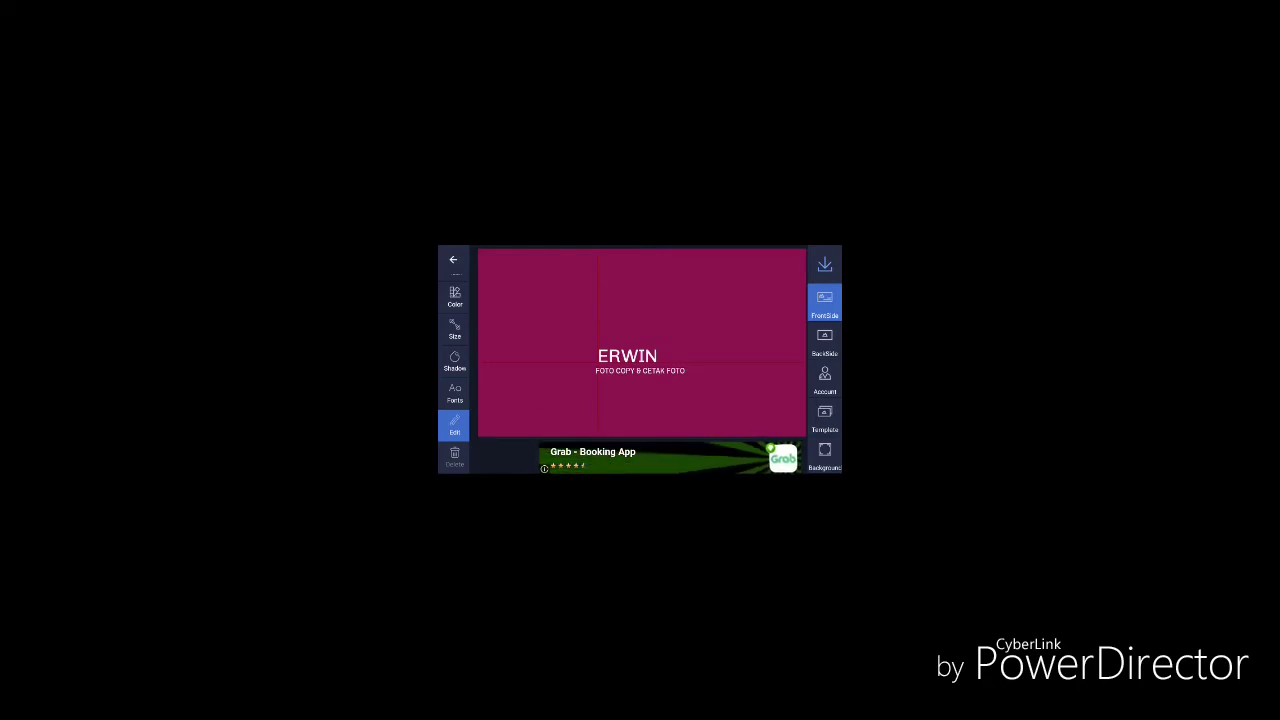
pyautogui.press('Escape')
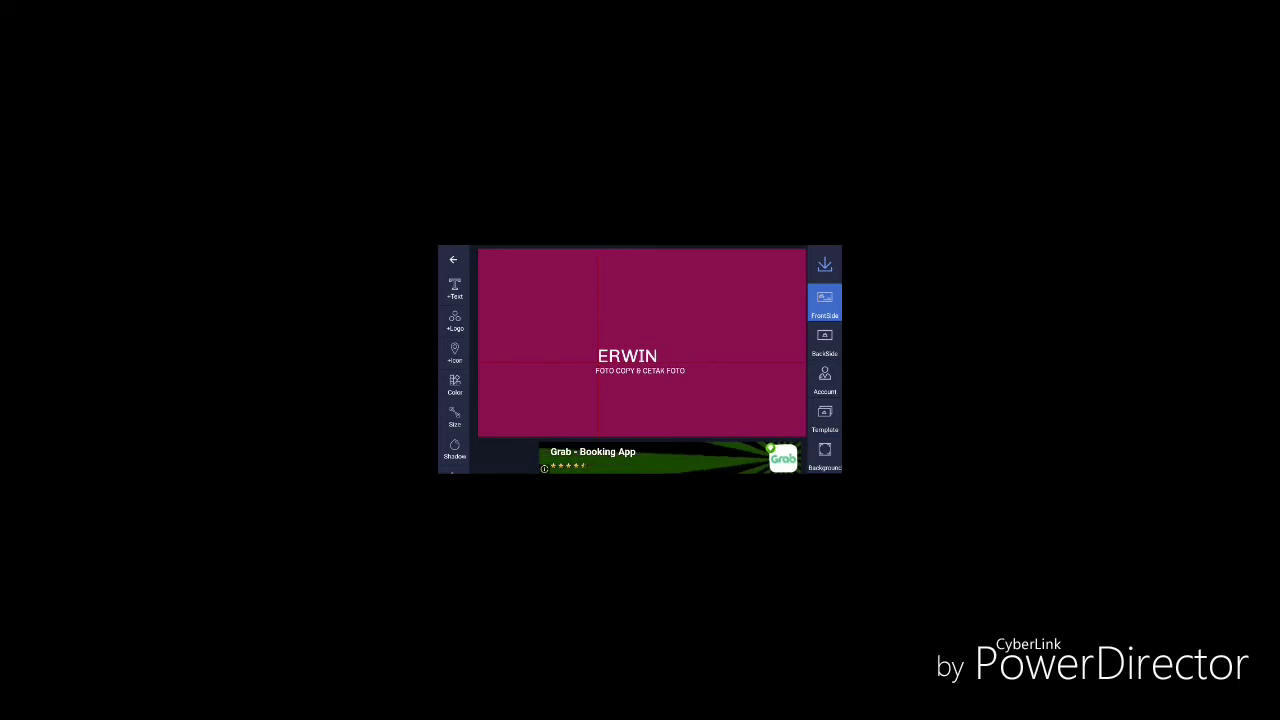
# Add the headband selfie from the Instagram album as the card's logo and accept its crop
pyautogui.click(454, 320)
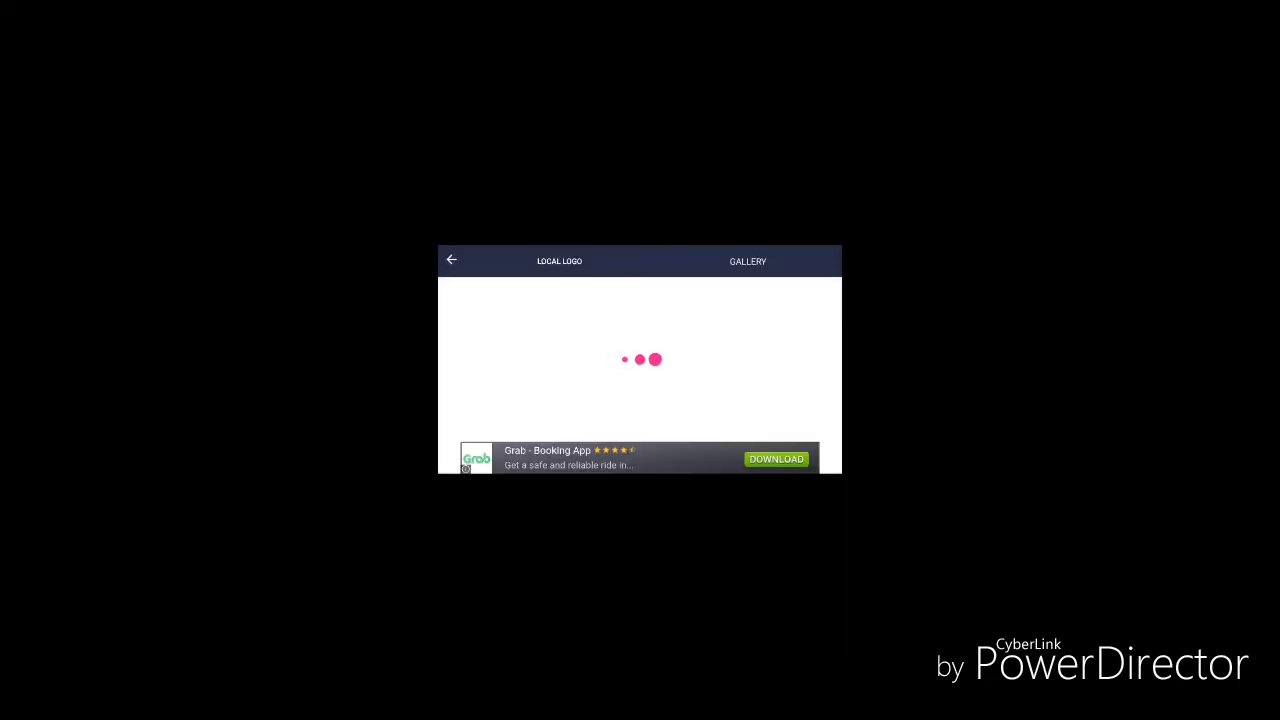
pyautogui.click(748, 261)
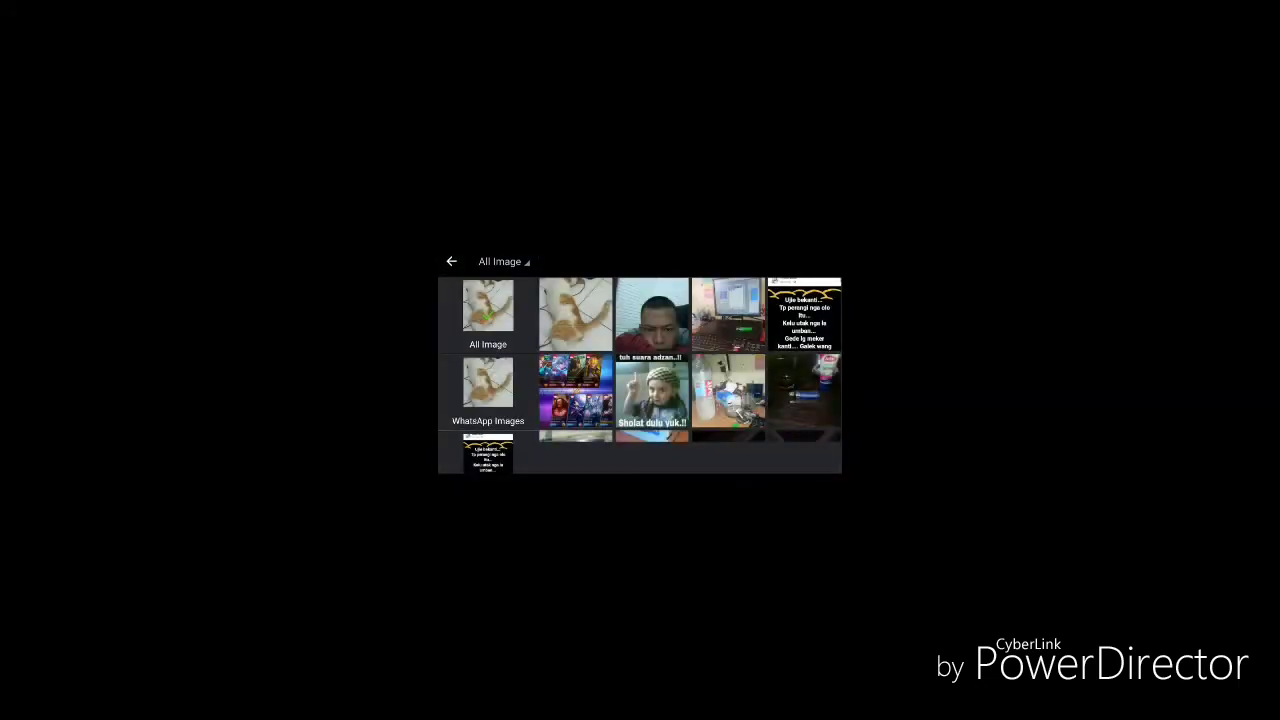
pyautogui.scroll(-2, 690, 360)
pyautogui.scroll(-2, 488, 375)
pyautogui.scroll(-2, 488, 375)
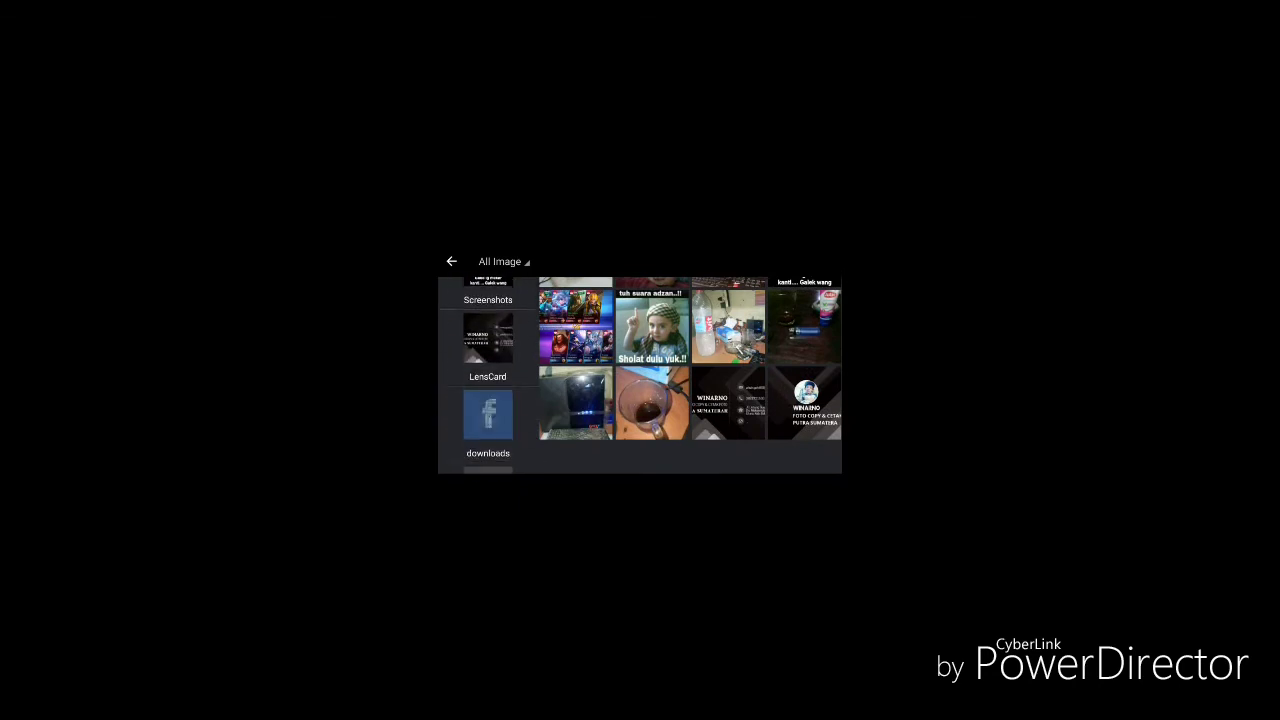
pyautogui.scroll(-1, 488, 375)
pyautogui.scroll(-1, 488, 375)
pyautogui.scroll(-1, 488, 375)
pyautogui.scroll(-1, 488, 375)
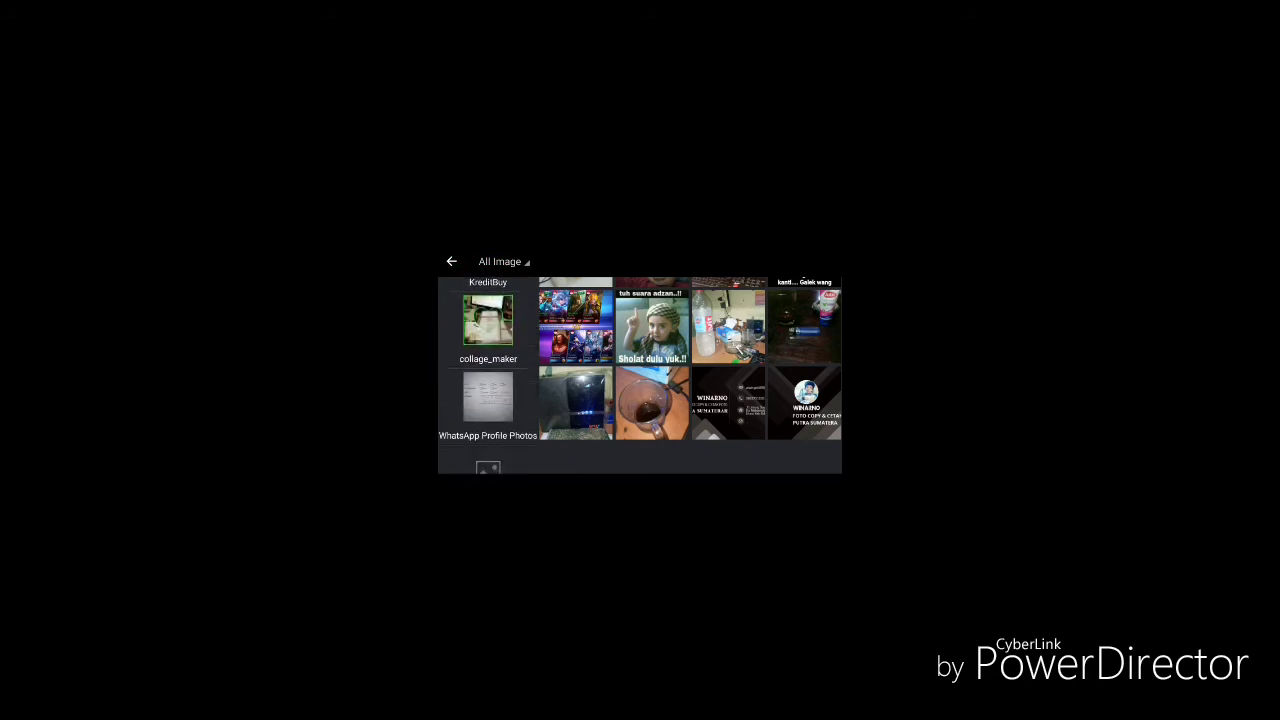
pyautogui.scroll(-2, 488, 375)
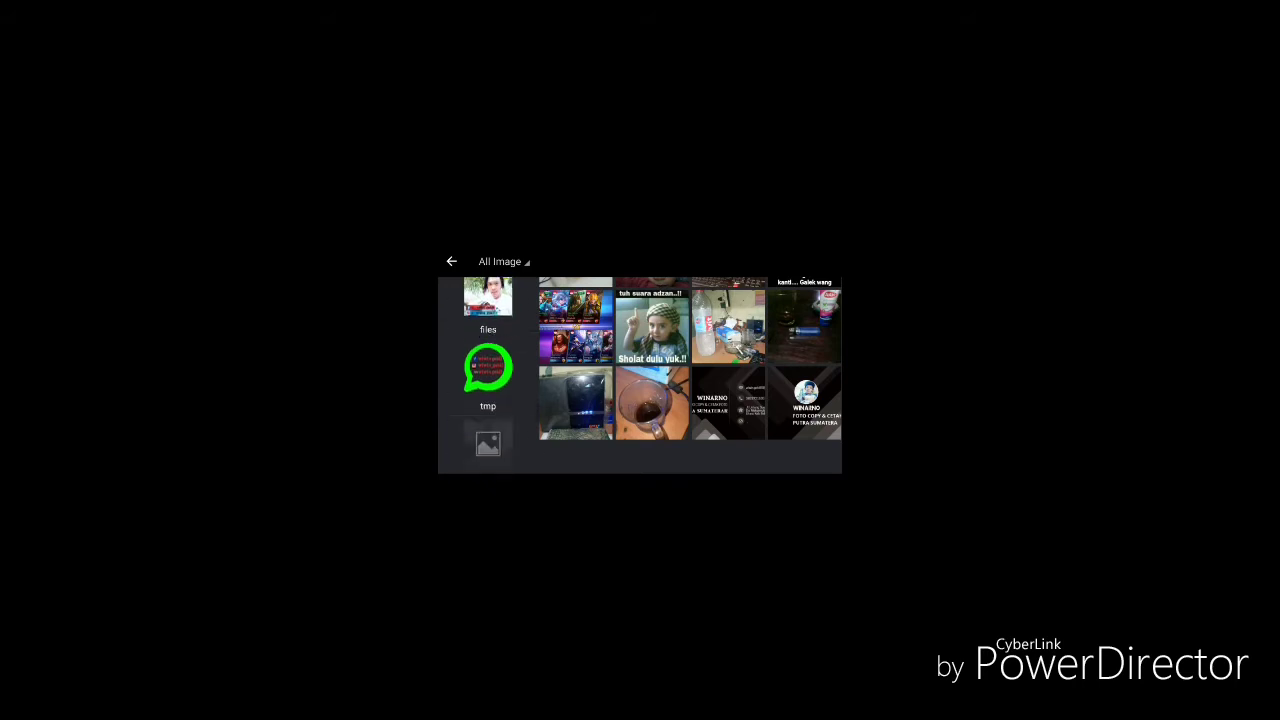
pyautogui.scroll(-2, 488, 375)
pyautogui.scroll(-2, 488, 375)
pyautogui.scroll(-2, 488, 375)
pyautogui.scroll(-2, 488, 375)
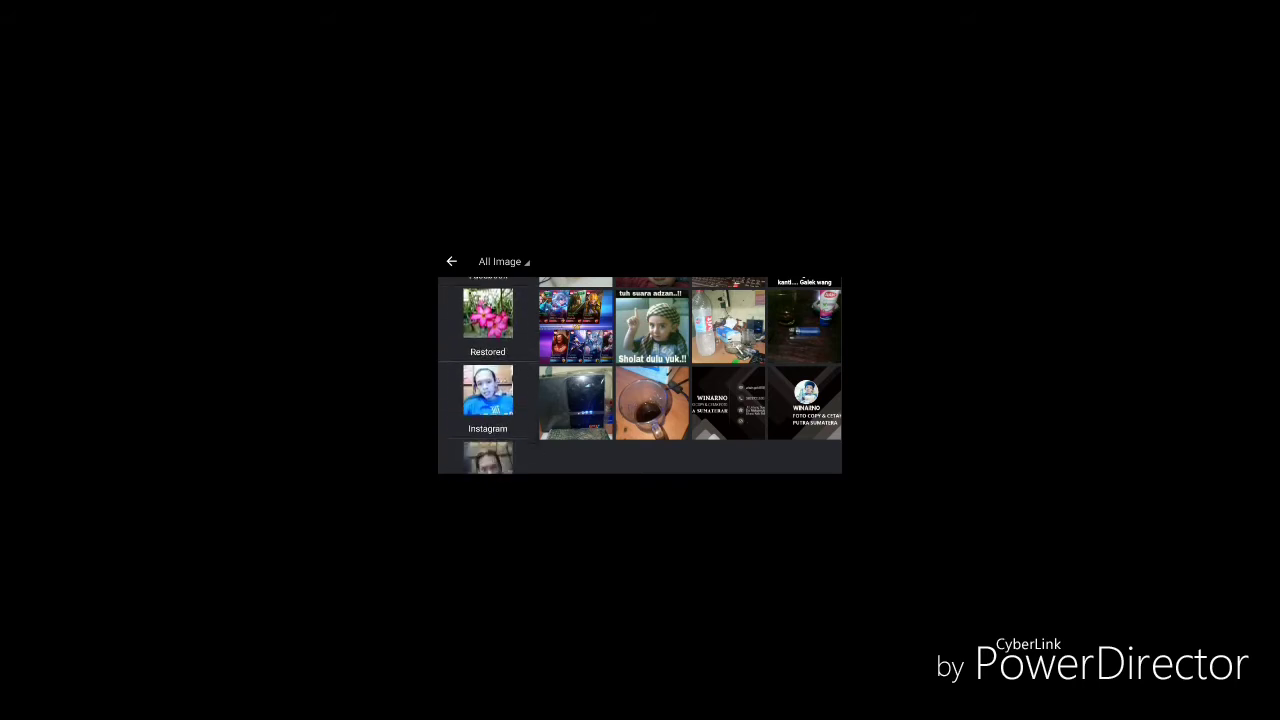
pyautogui.scroll(-1, 488, 375)
pyautogui.click(488, 333)
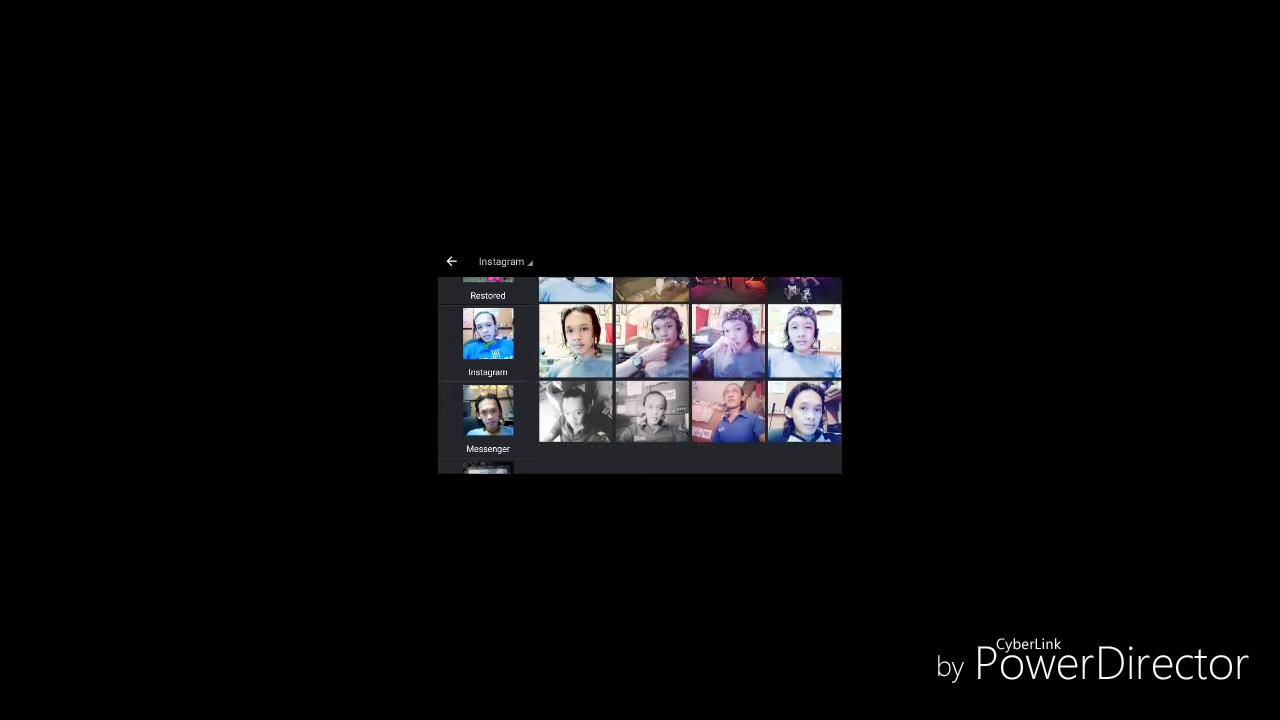
pyautogui.click(804, 340)
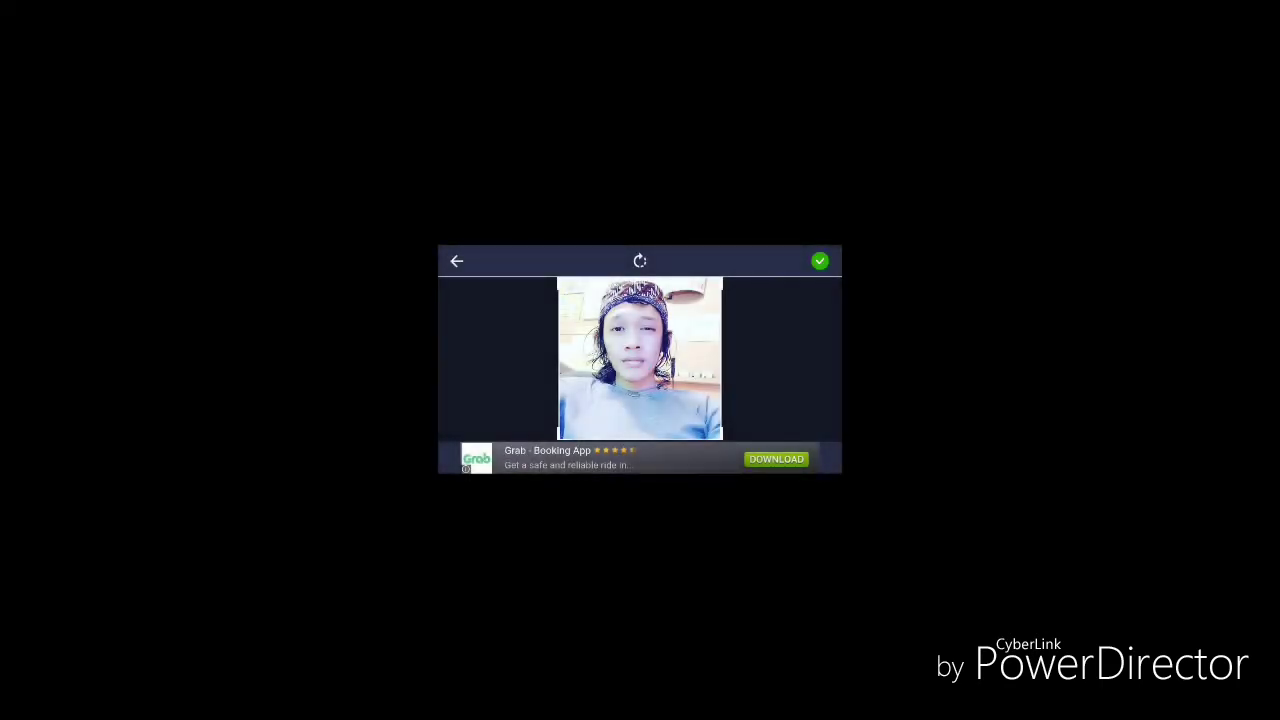
pyautogui.click(820, 260)
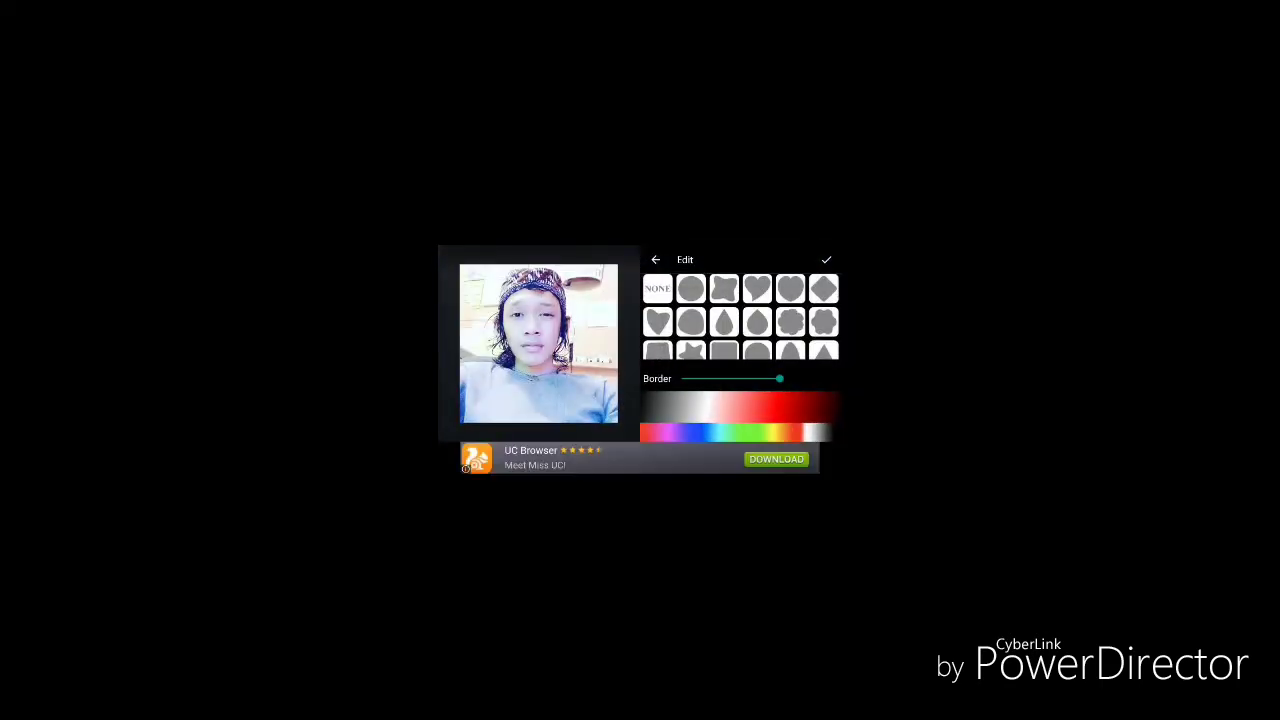
# Try drop, blob, heart, diamond and star shapes on the photo, then settle on a circle
pyautogui.scroll(-5, 740, 315)
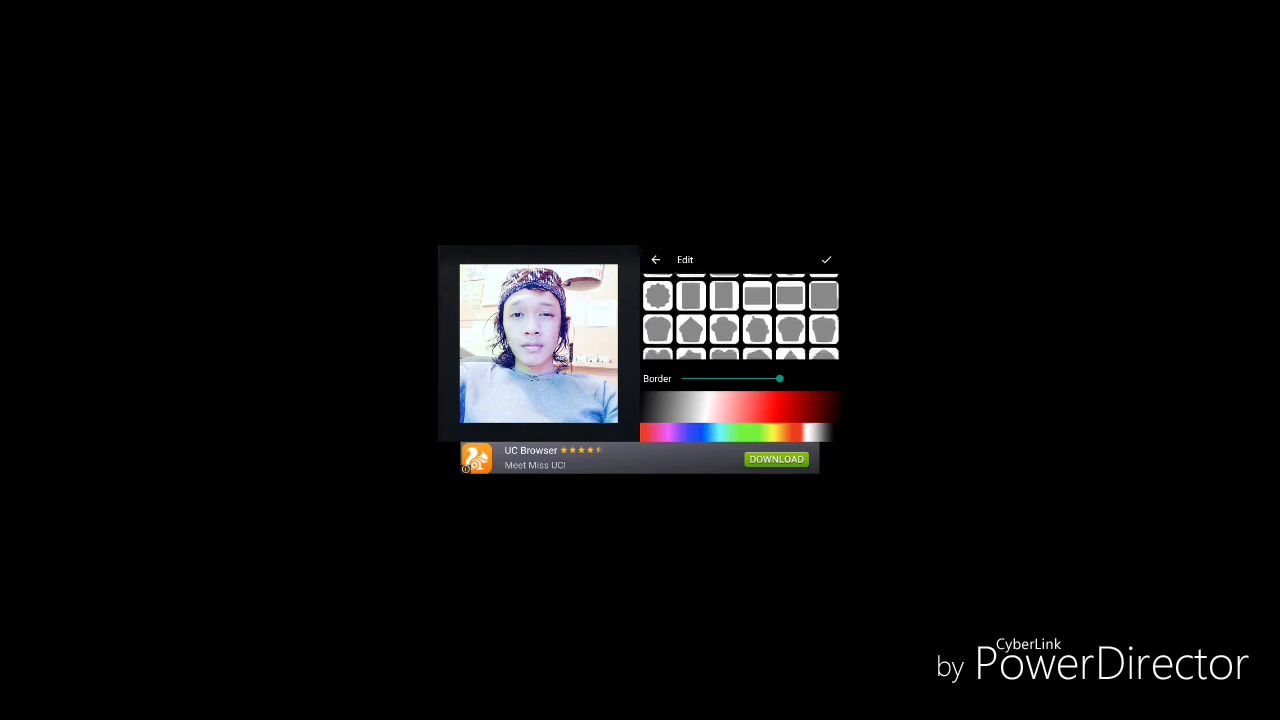
pyautogui.scroll(2, 740, 315)
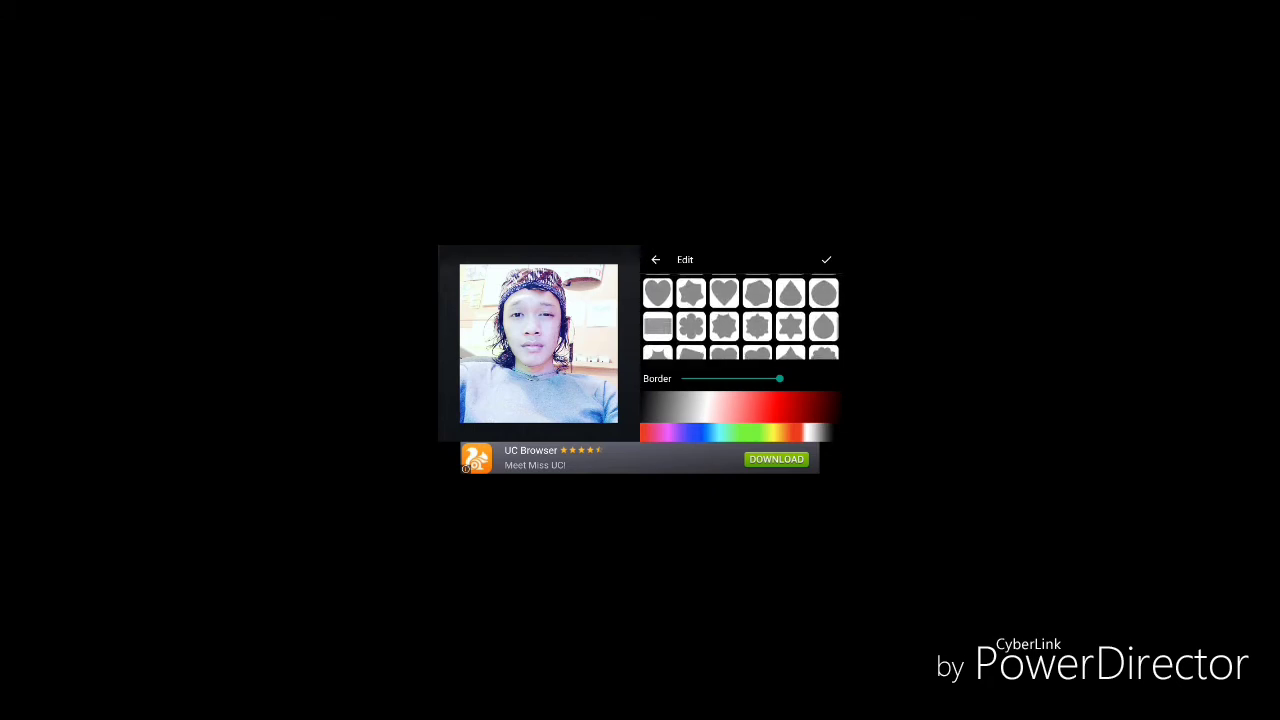
pyautogui.scroll(3, 740, 315)
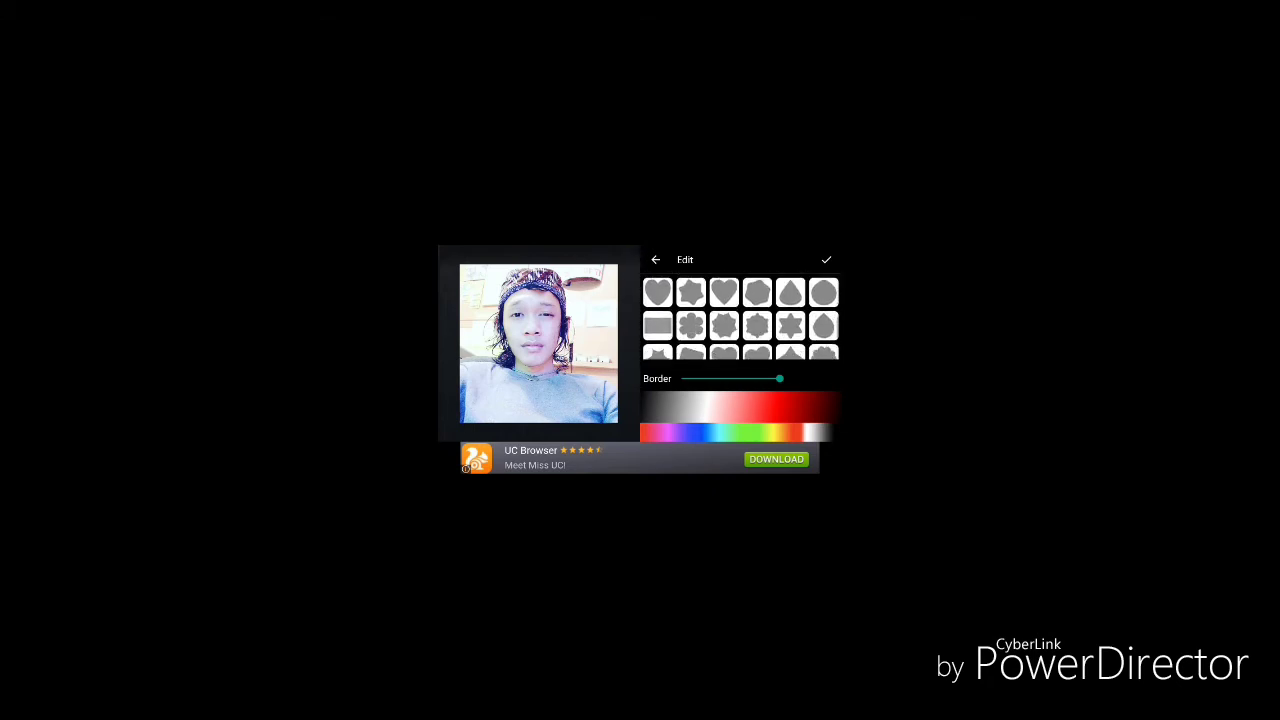
pyautogui.scroll(2, 740, 315)
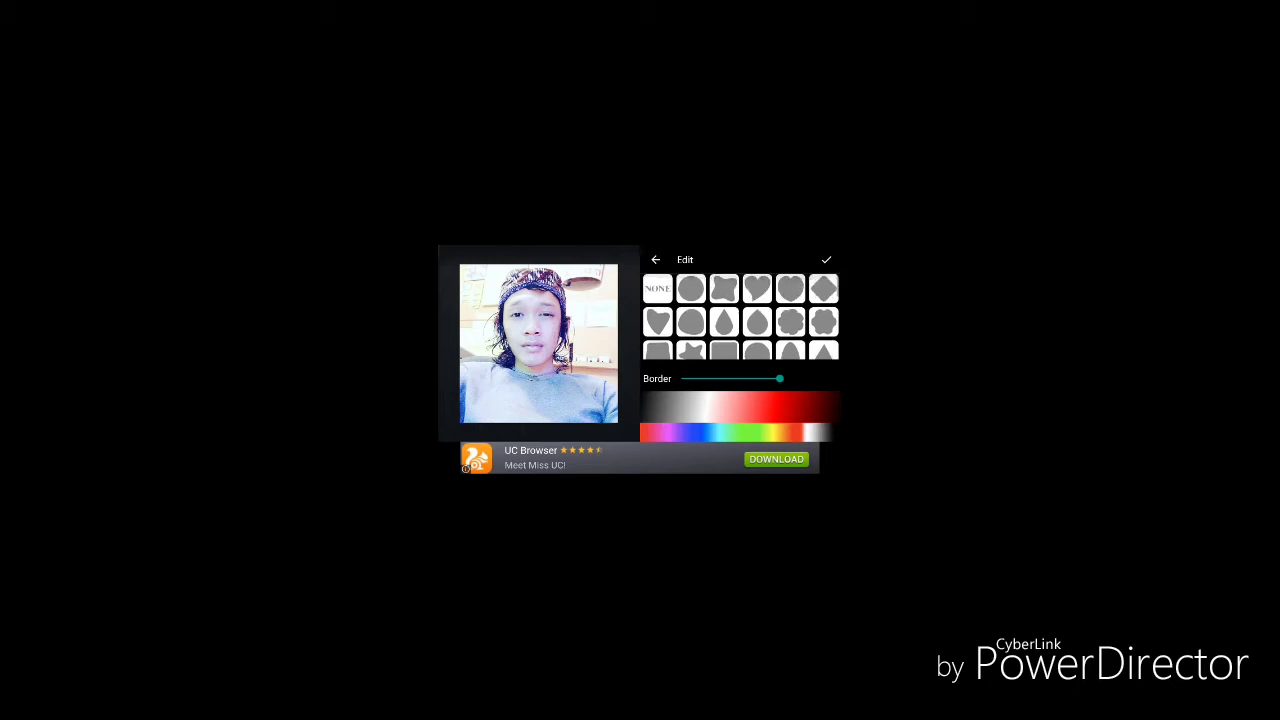
pyautogui.click(691, 288)
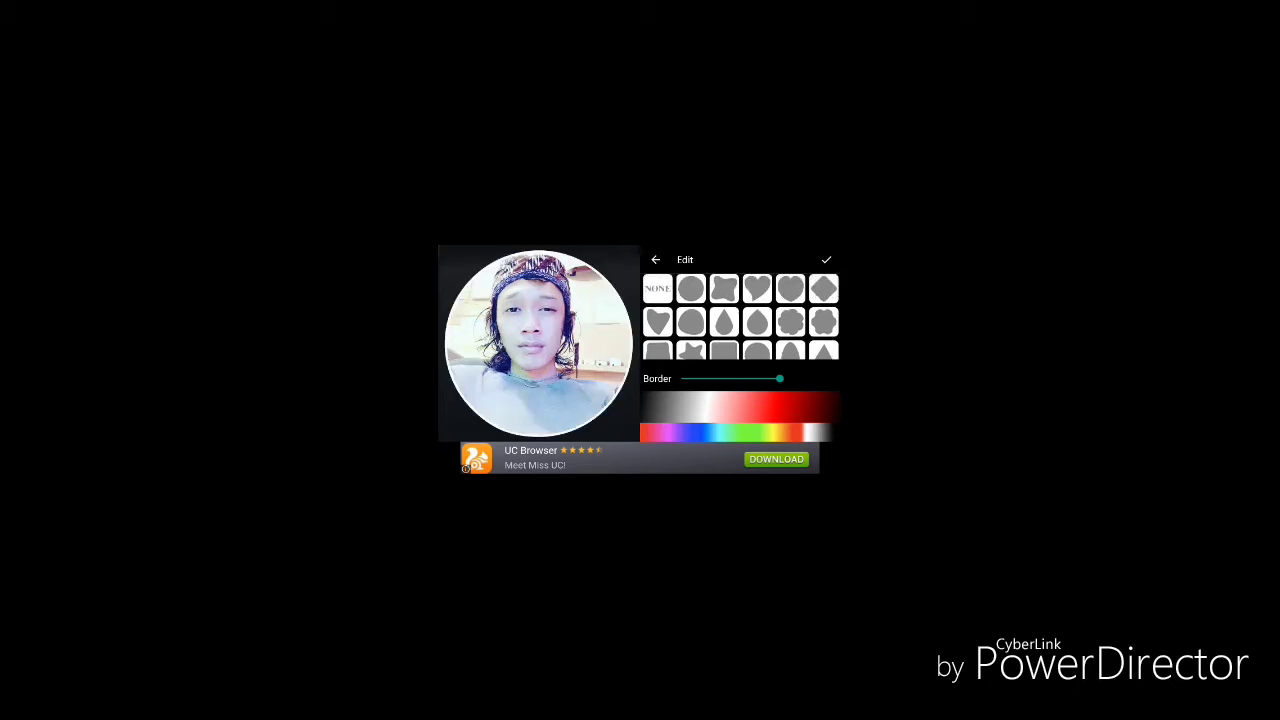
pyautogui.click(724, 321)
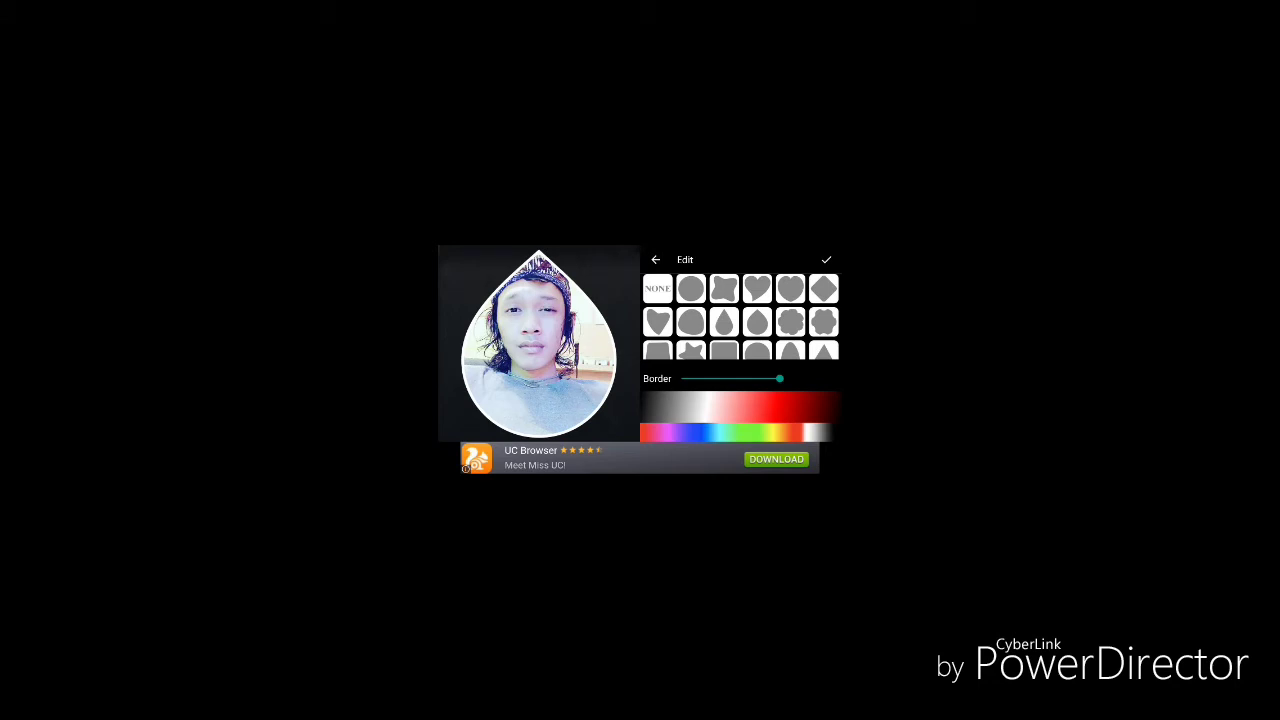
pyautogui.click(691, 321)
pyautogui.click(724, 321)
pyautogui.click(757, 288)
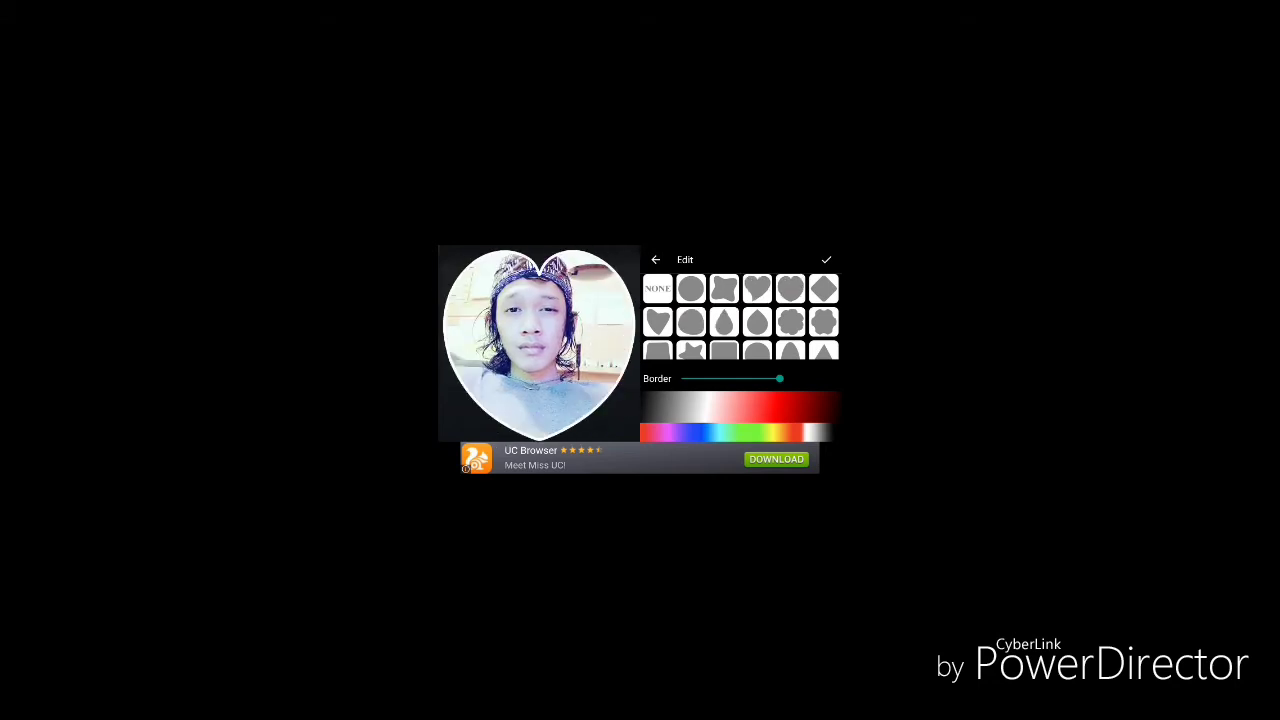
pyautogui.click(823, 288)
pyautogui.click(724, 288)
pyautogui.click(691, 288)
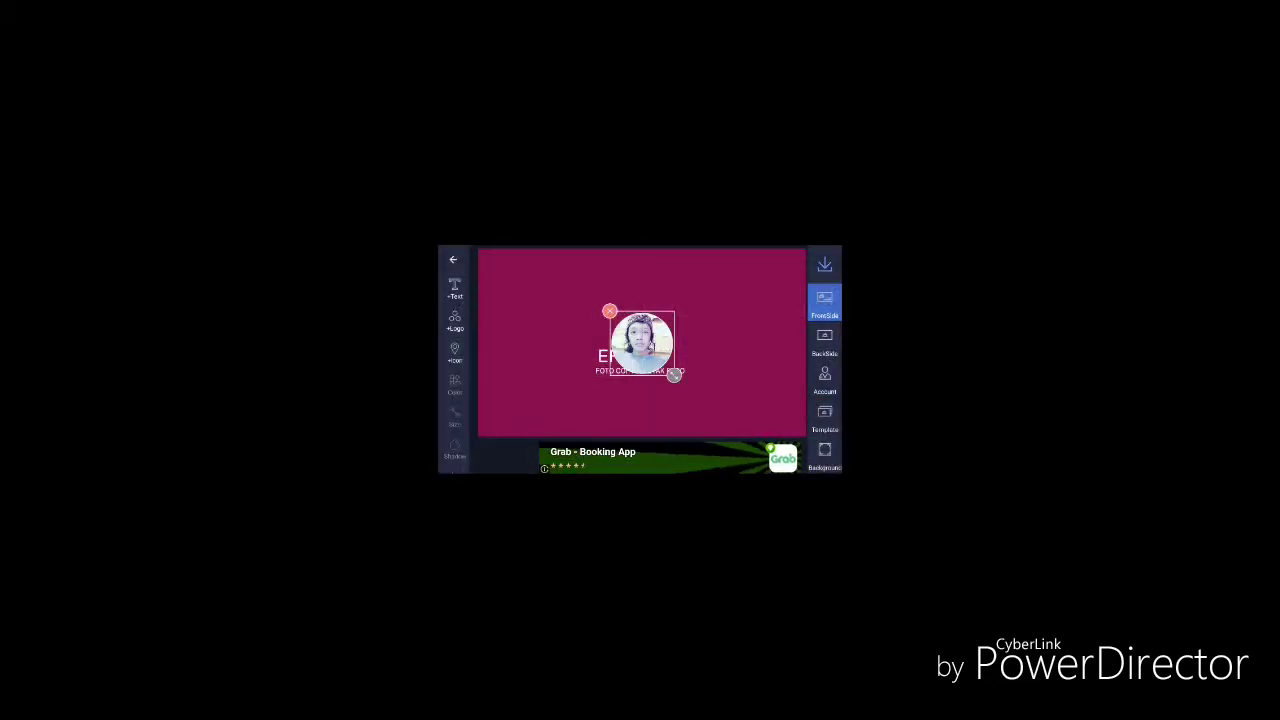
# Place the round photo just above ERWIN and select the FOTO COPY & CETAK FOTO subtitle
pyautogui.moveTo(641, 343)
pyautogui.mouseDown()
pyautogui.moveTo(640, 316)
pyautogui.moveTo(683, 357)
pyautogui.mouseUp()
pyautogui.moveTo(640, 313); pyautogui.dragTo(631, 306)
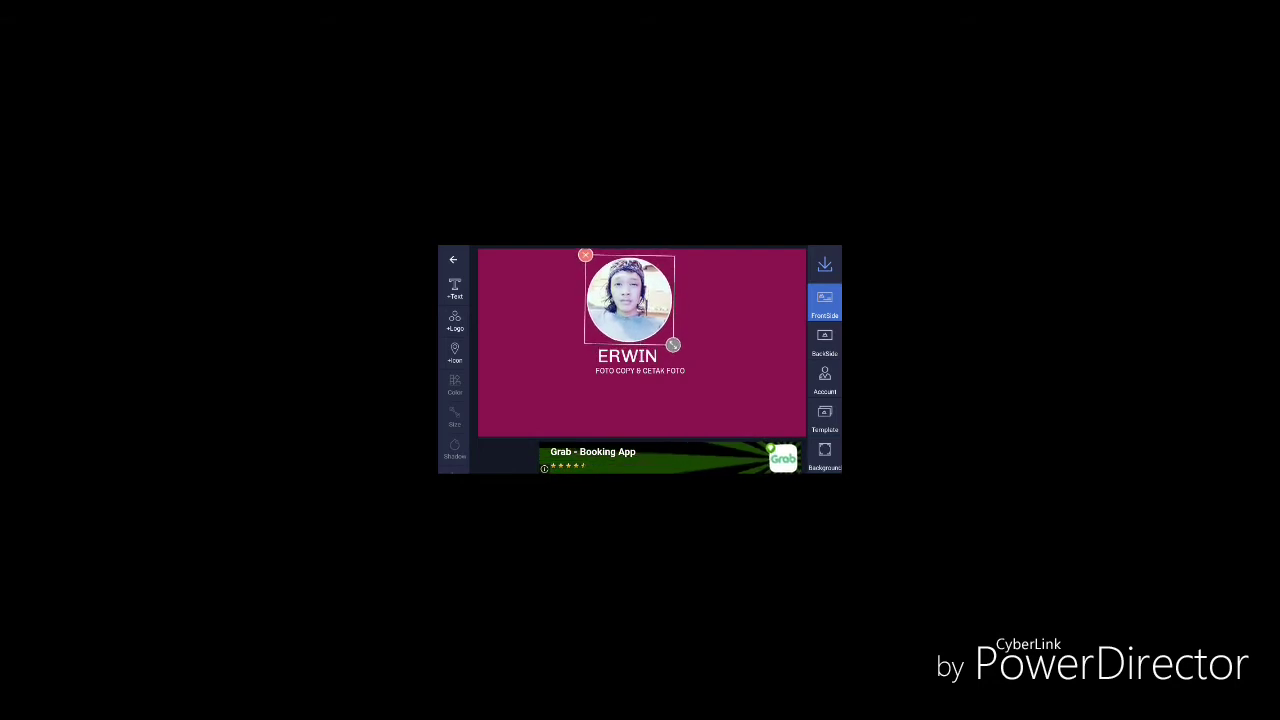
pyautogui.click(597, 405)
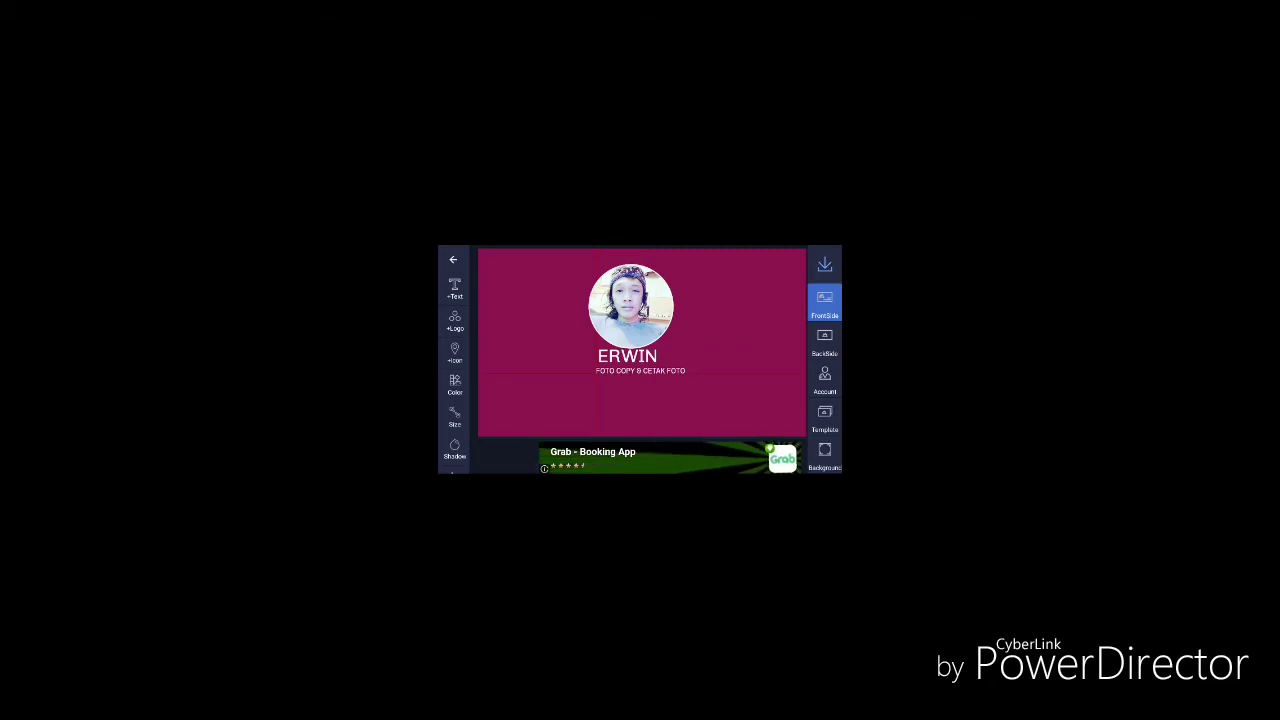
# Enlarge the subtitle to size 47, center it under the name, then show the back side
pyautogui.scroll(-2, 455, 370)
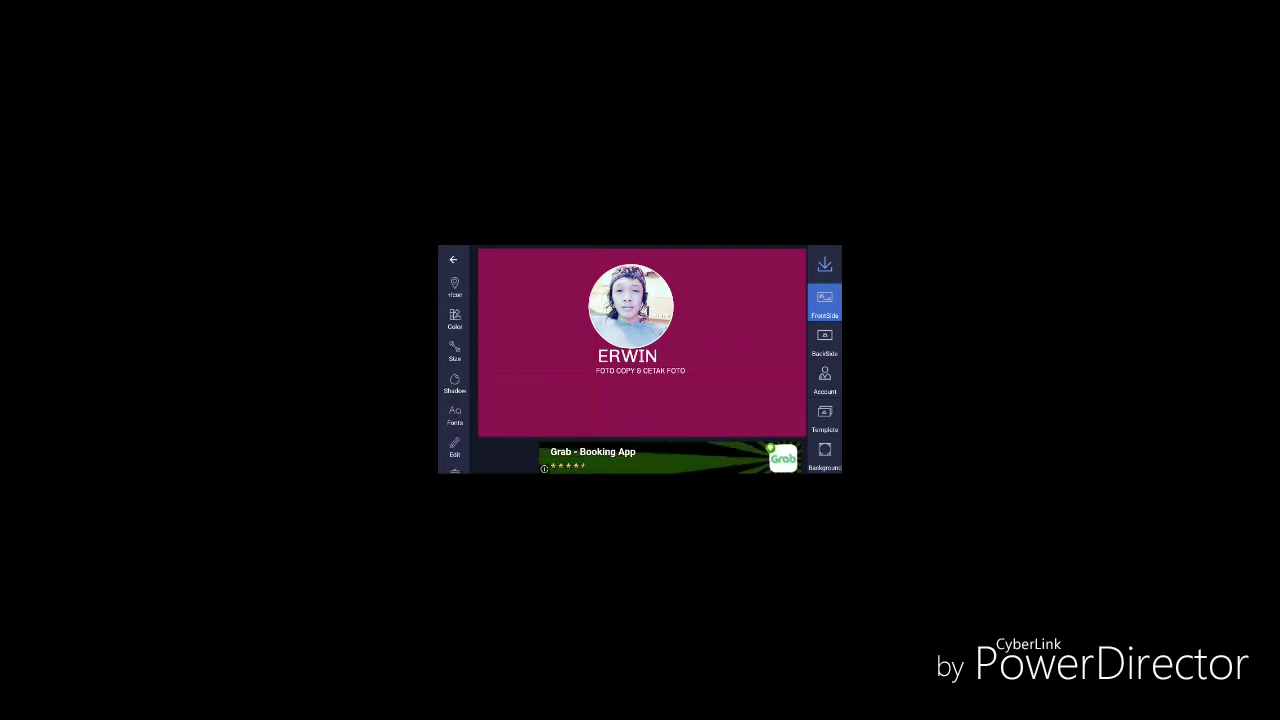
pyautogui.click(455, 350)
pyautogui.moveTo(456, 425); pyautogui.dragTo(456, 408)
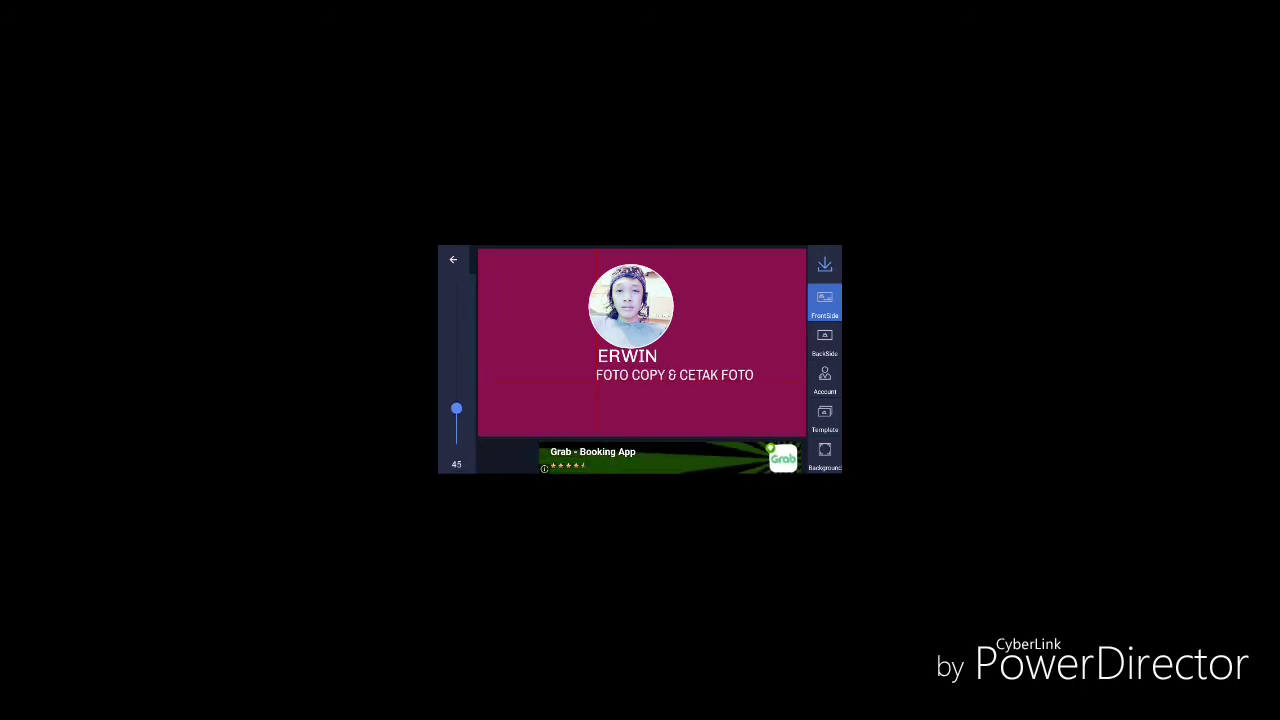
pyautogui.moveTo(456, 408); pyautogui.dragTo(456, 407)
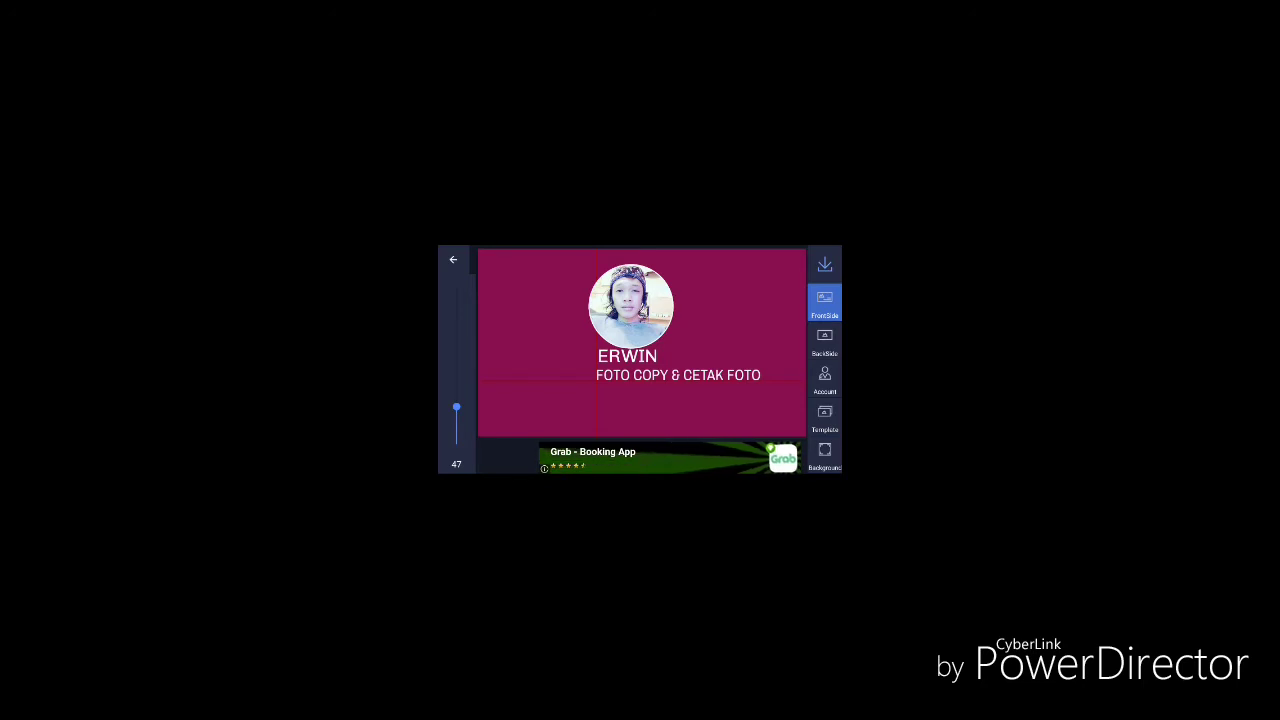
pyautogui.moveTo(678, 375); pyautogui.dragTo(632, 374)
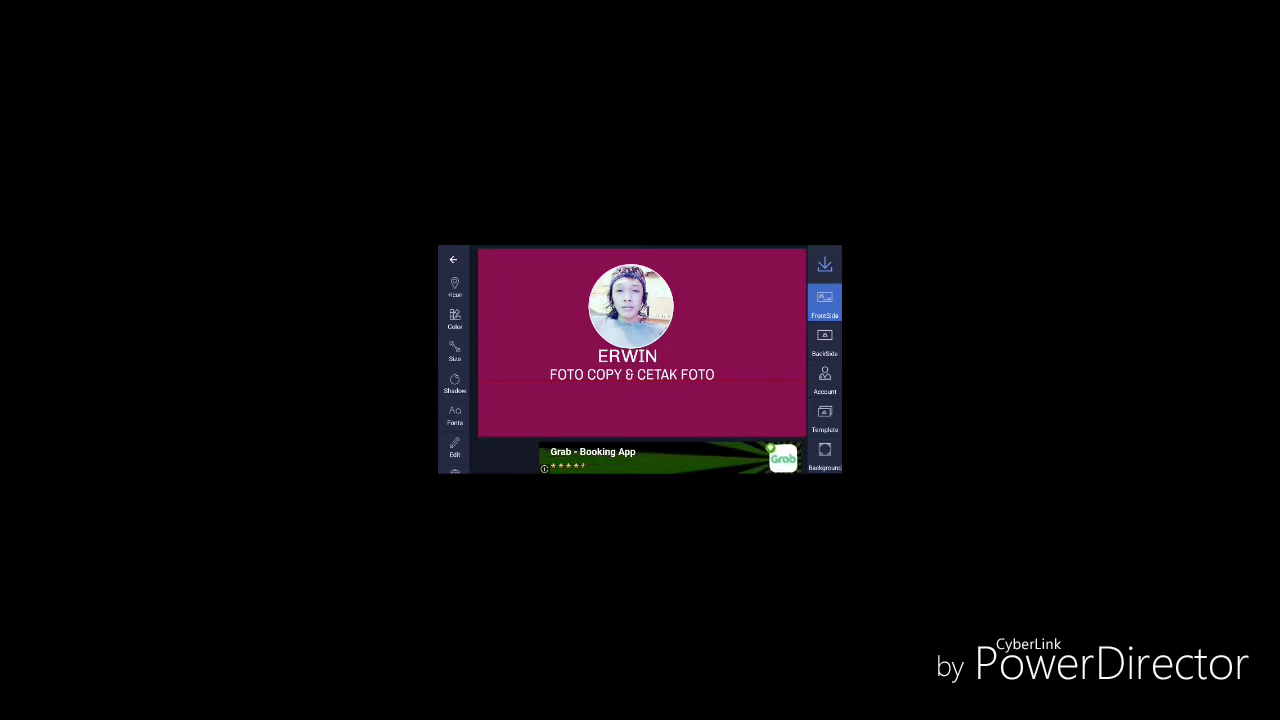
pyautogui.click(824, 343)
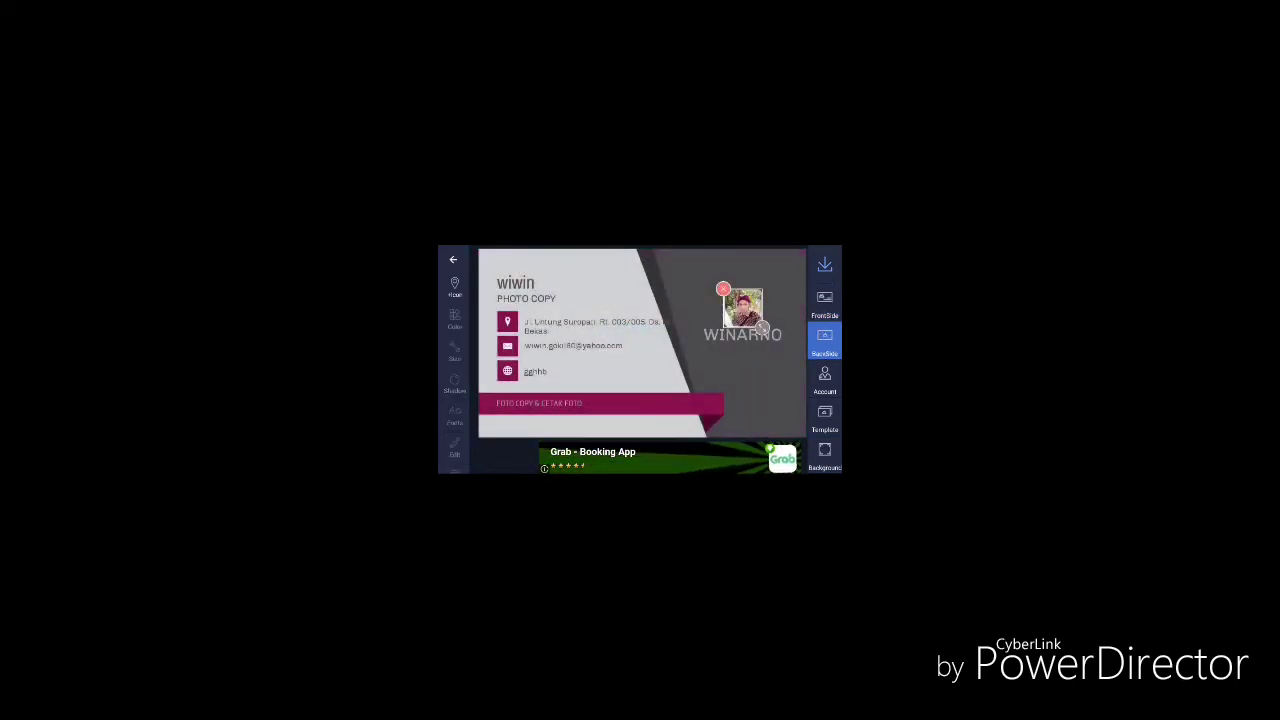
# Rename the top name on the back side to ERWIN
pyautogui.click(590, 326)
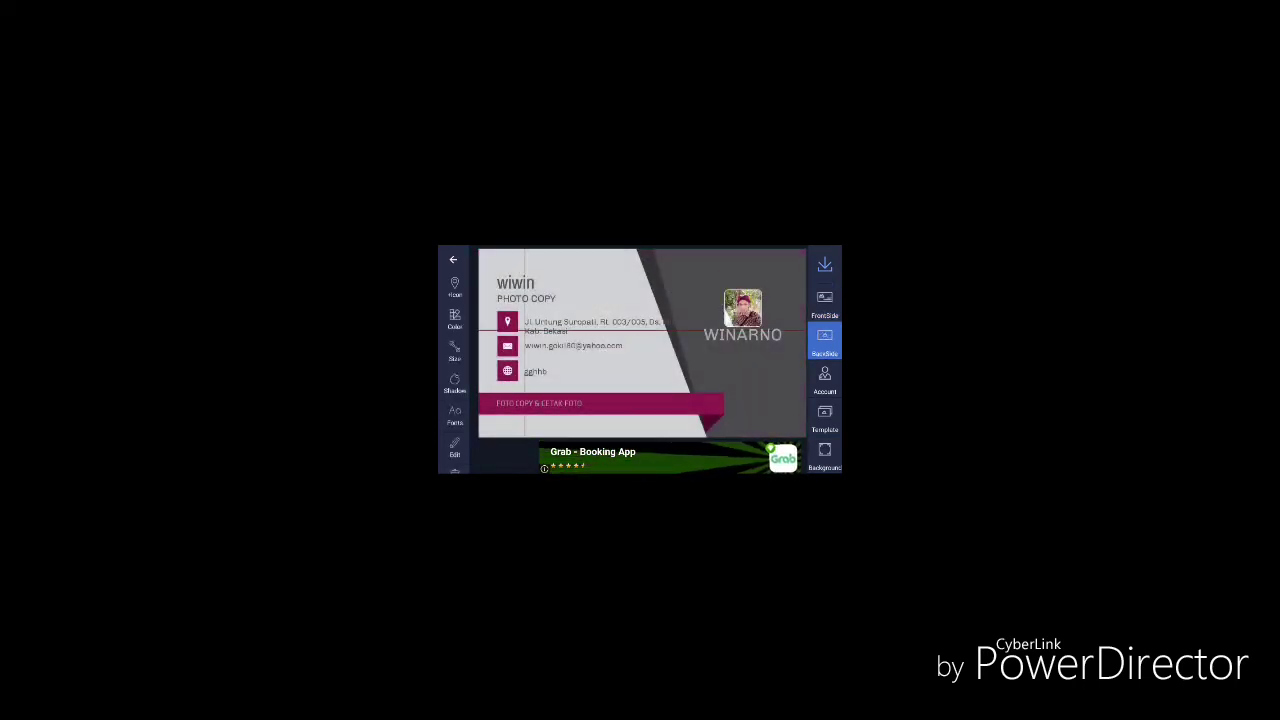
pyautogui.click(515, 283)
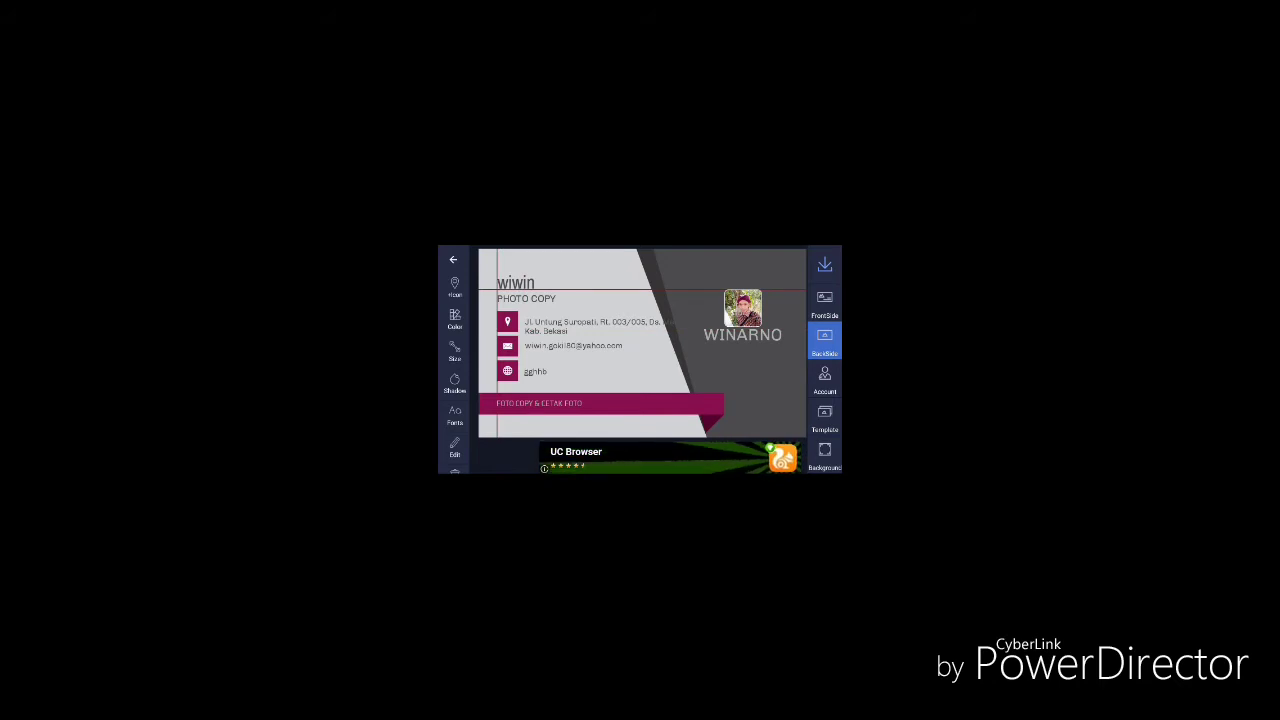
pyautogui.click(455, 445)
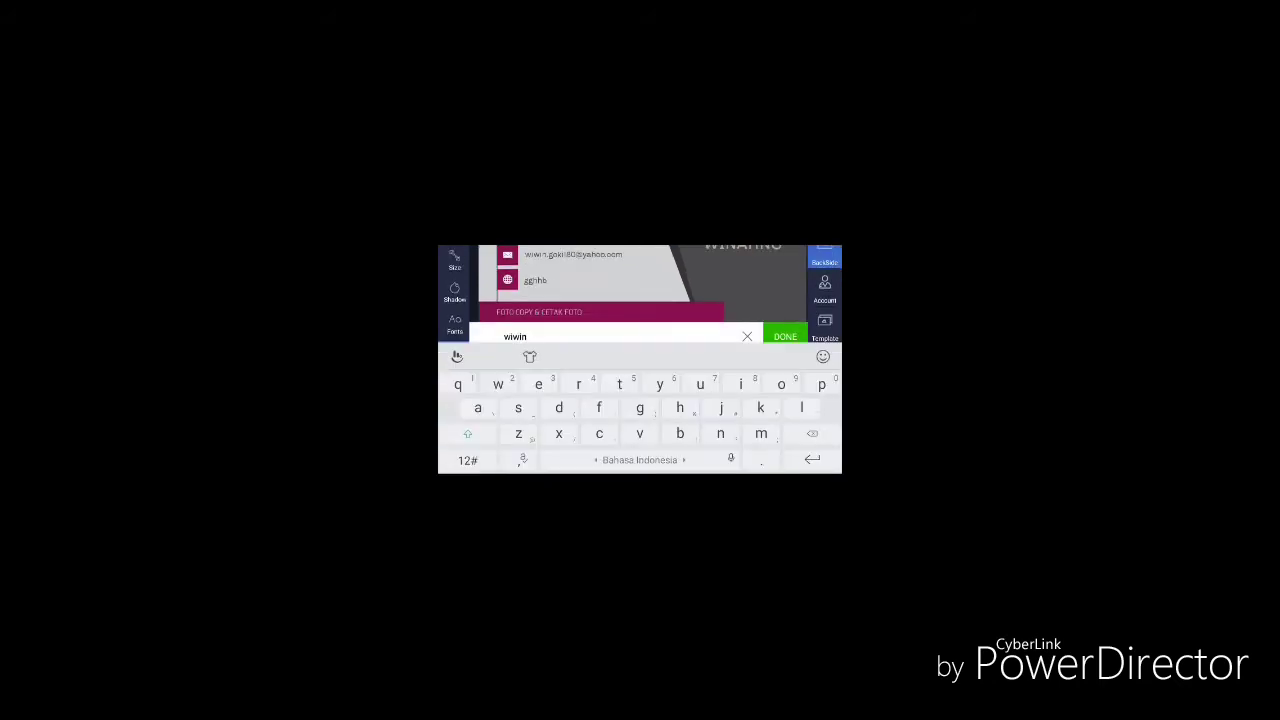
pyautogui.click(812, 433)
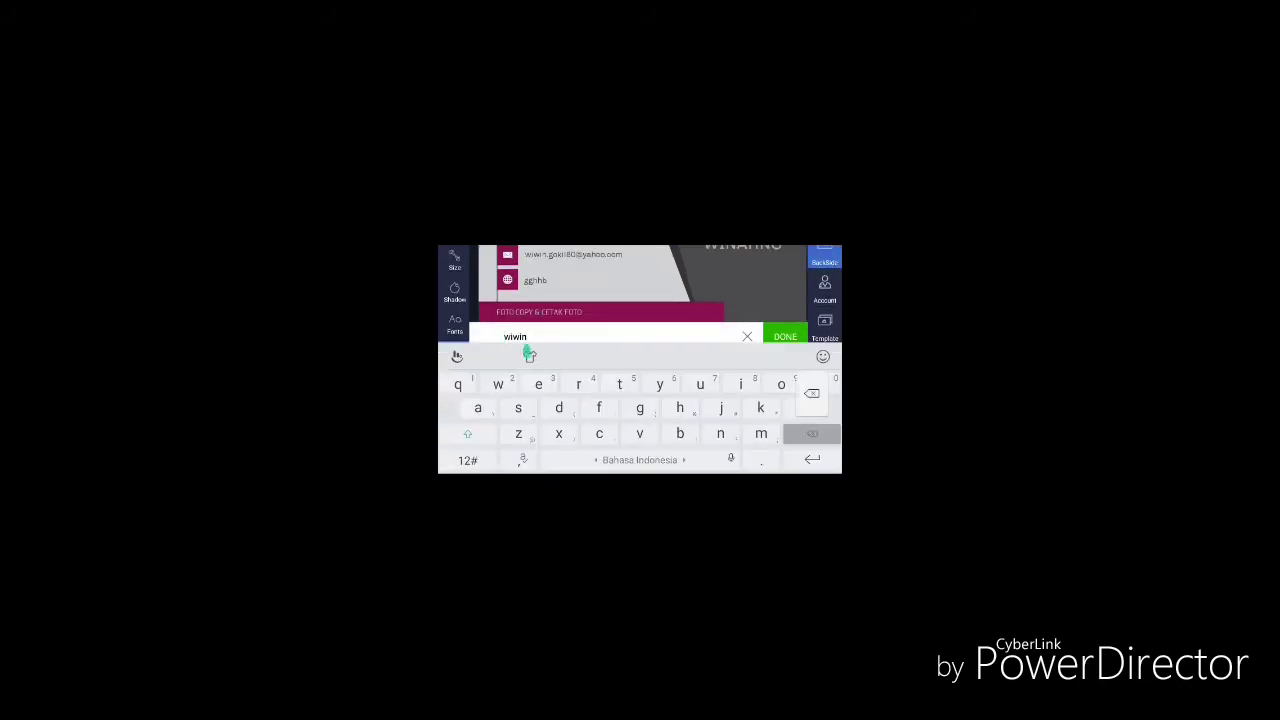
pyautogui.press('BackSpace')
pyautogui.press('BackSpace')
pyautogui.write('E')
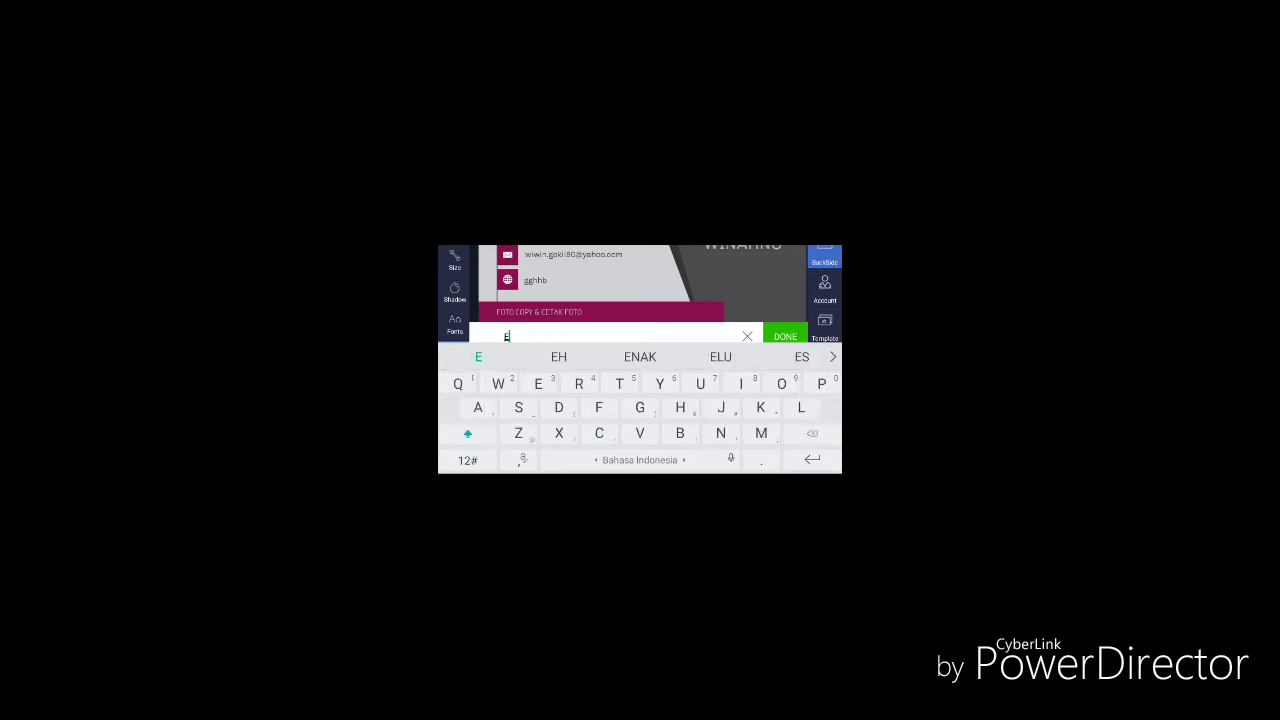
pyautogui.write('RWIN')
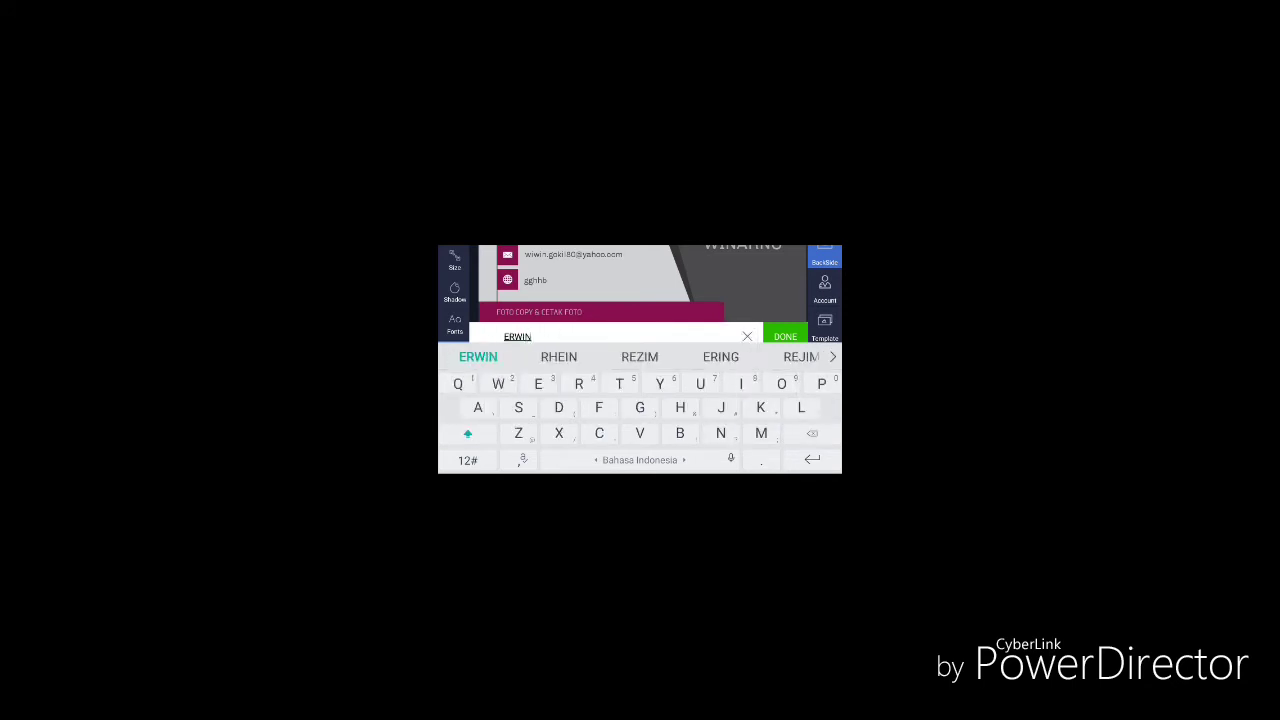
pyautogui.press('Return')
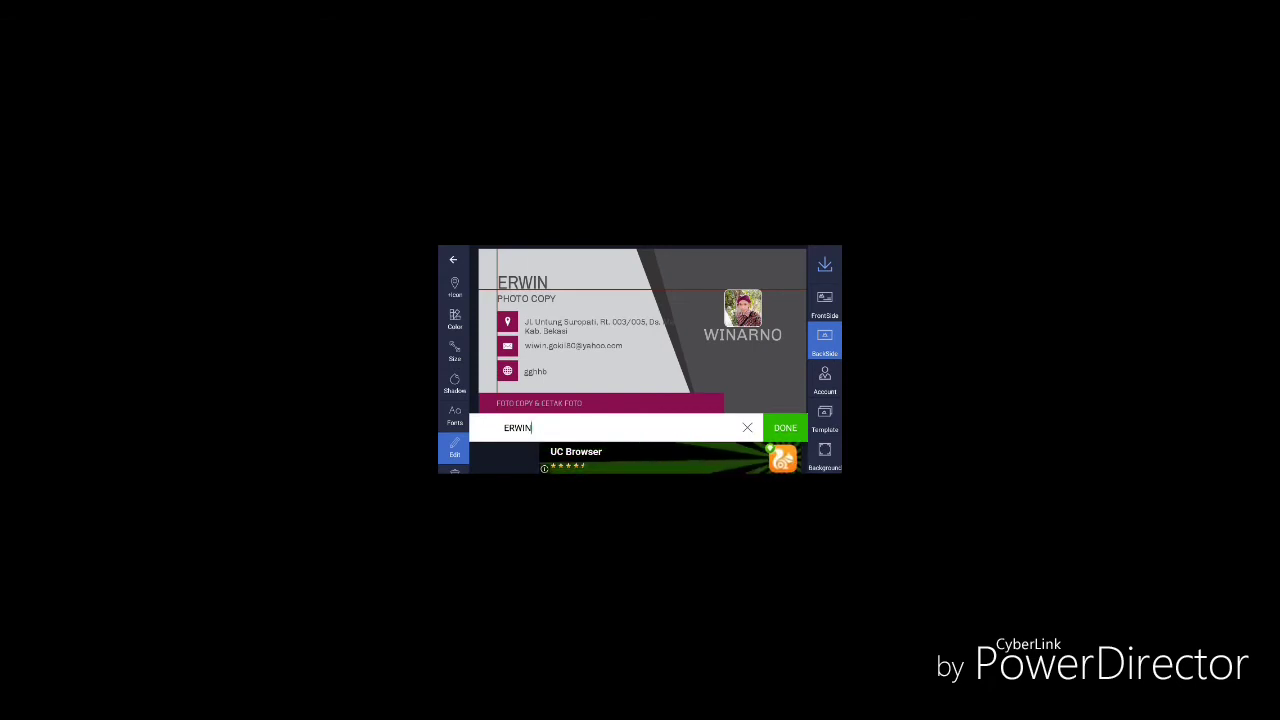
# Clear the gghhb website line's text and confirm it
pyautogui.click(535, 371)
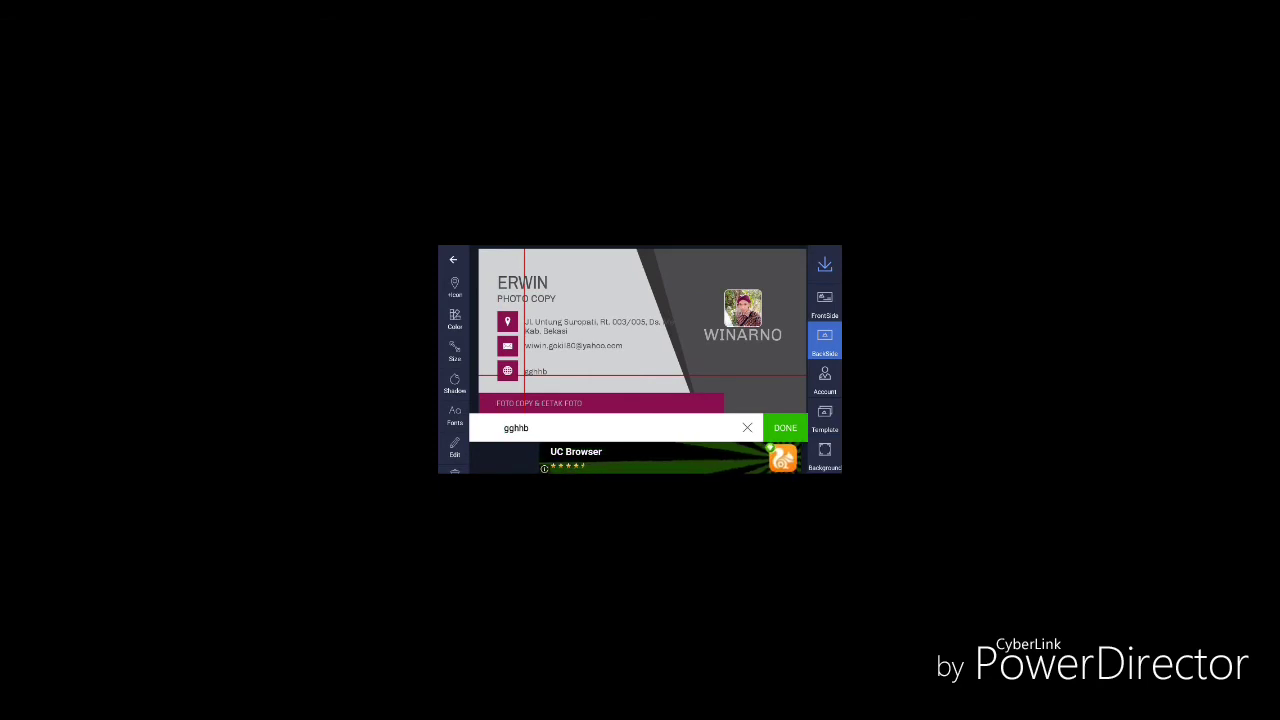
pyautogui.click(528, 427)
pyautogui.press('BackSpace')
pyautogui.press('BackSpace')
pyautogui.press('BackSpace')
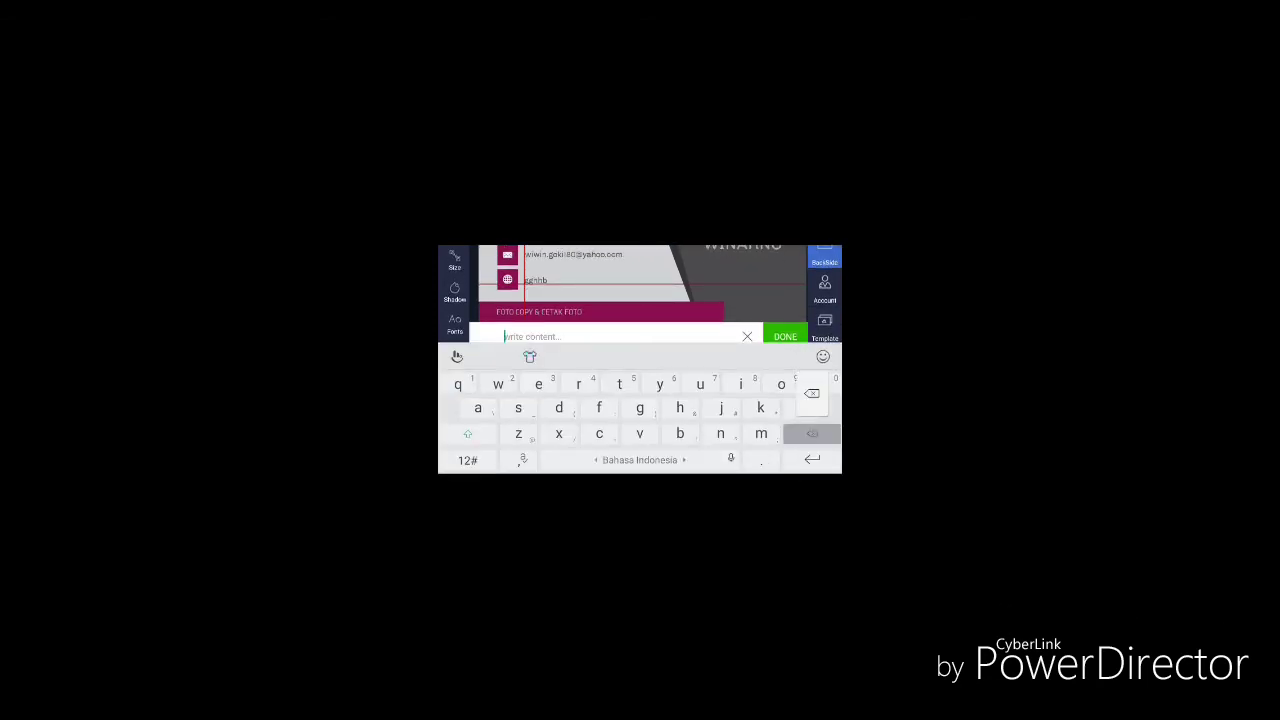
pyautogui.write('c')
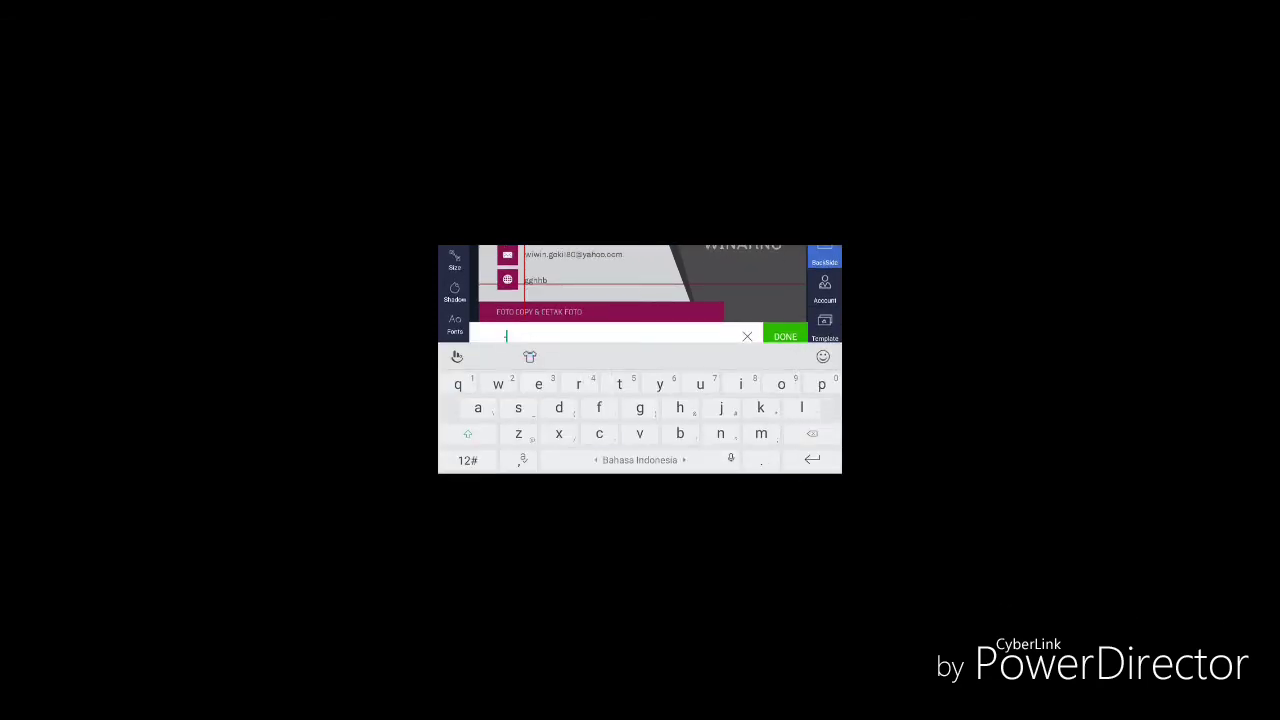
pyautogui.press('Escape')
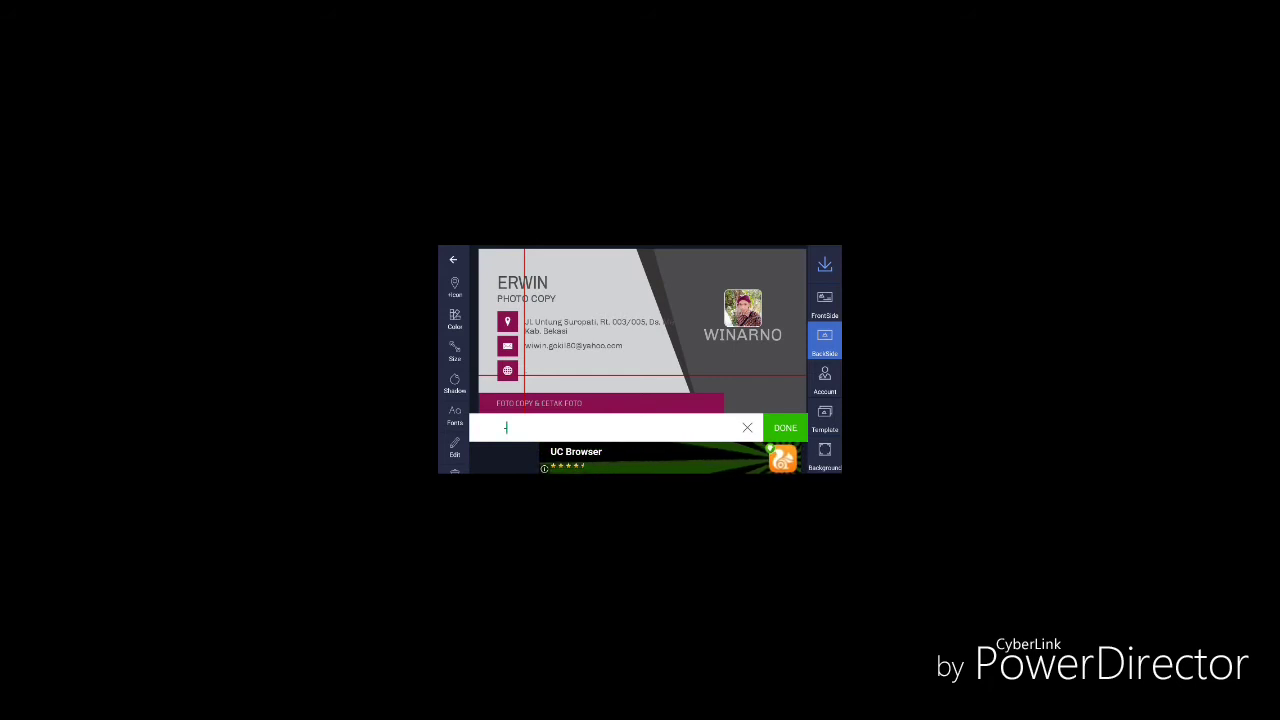
pyautogui.press('BackSpace')
pyautogui.click(600, 427)
pyautogui.write('c')
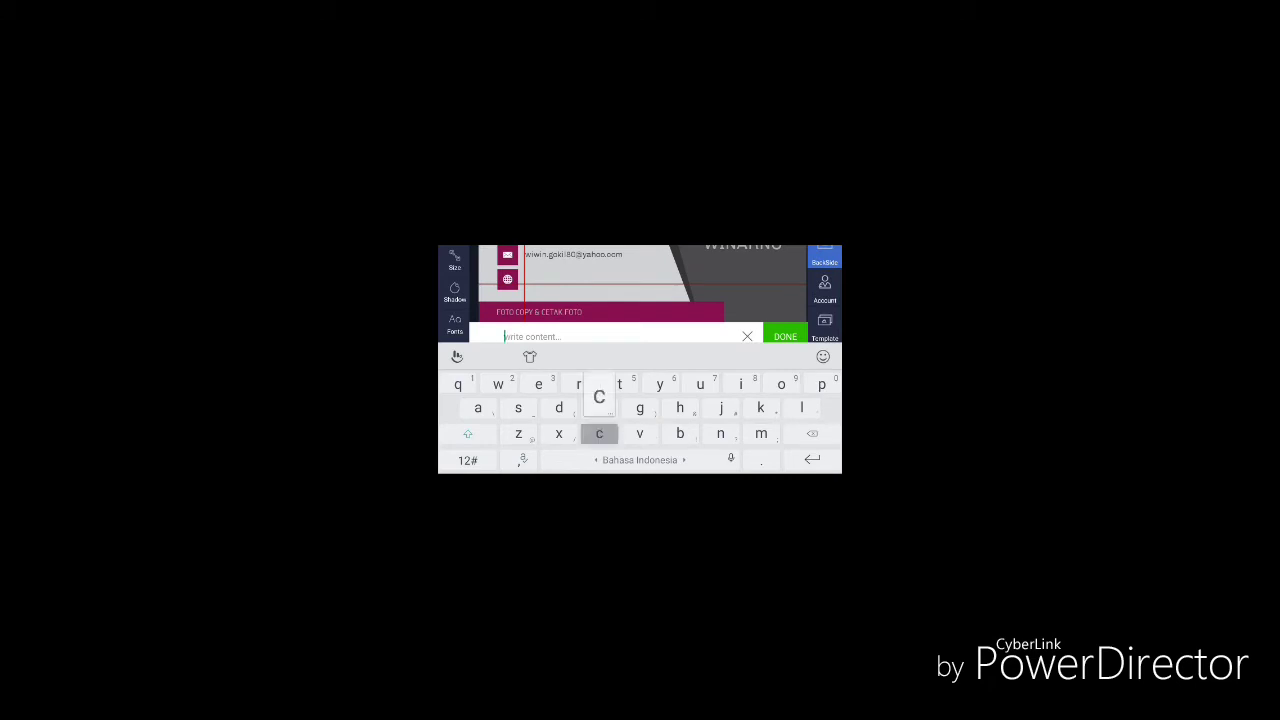
pyautogui.press('Escape')
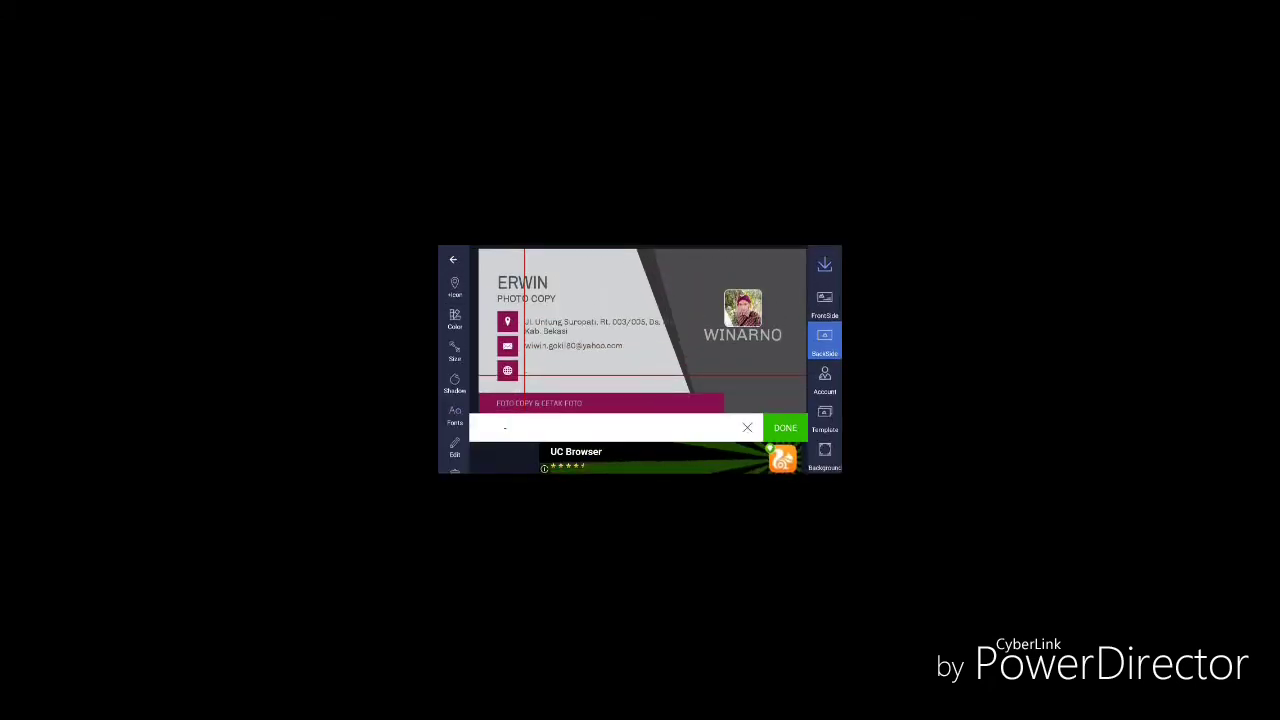
pyautogui.click(786, 428)
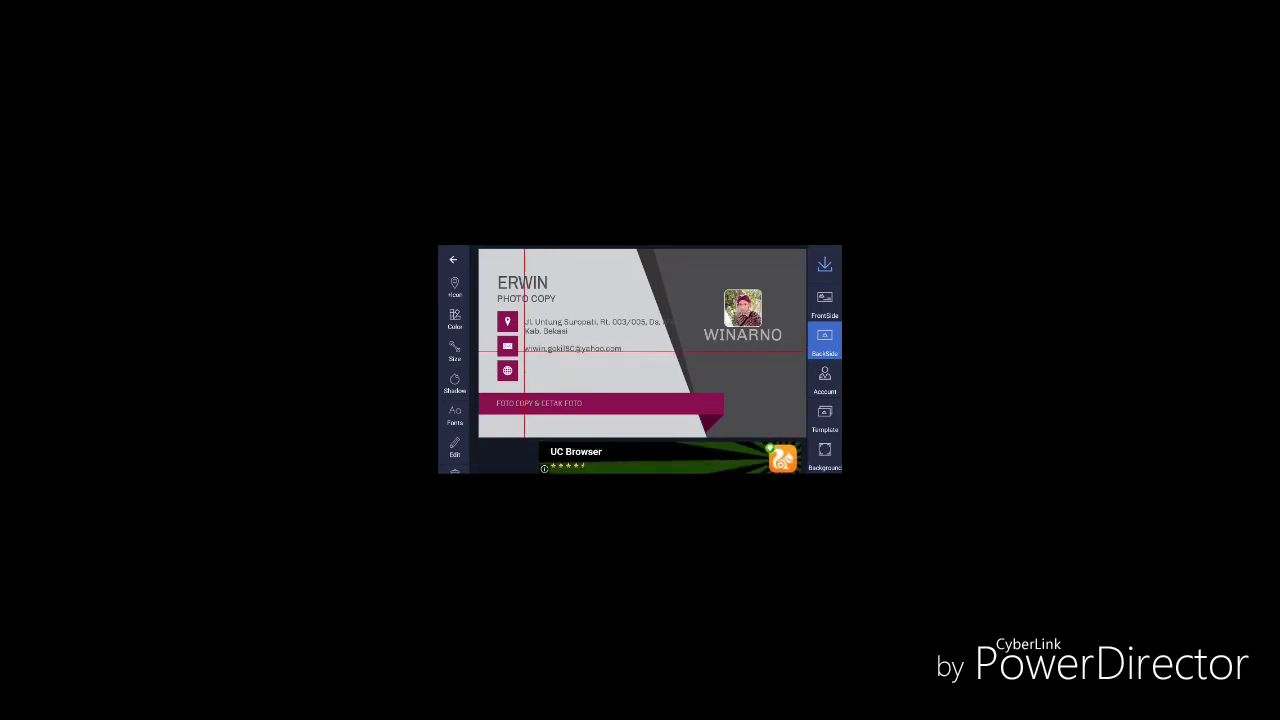
# Nudge the email line slightly down and delete the small photo beside WINARNO
pyautogui.moveTo(573, 345); pyautogui.dragTo(572, 347)
pyautogui.click(742, 308)
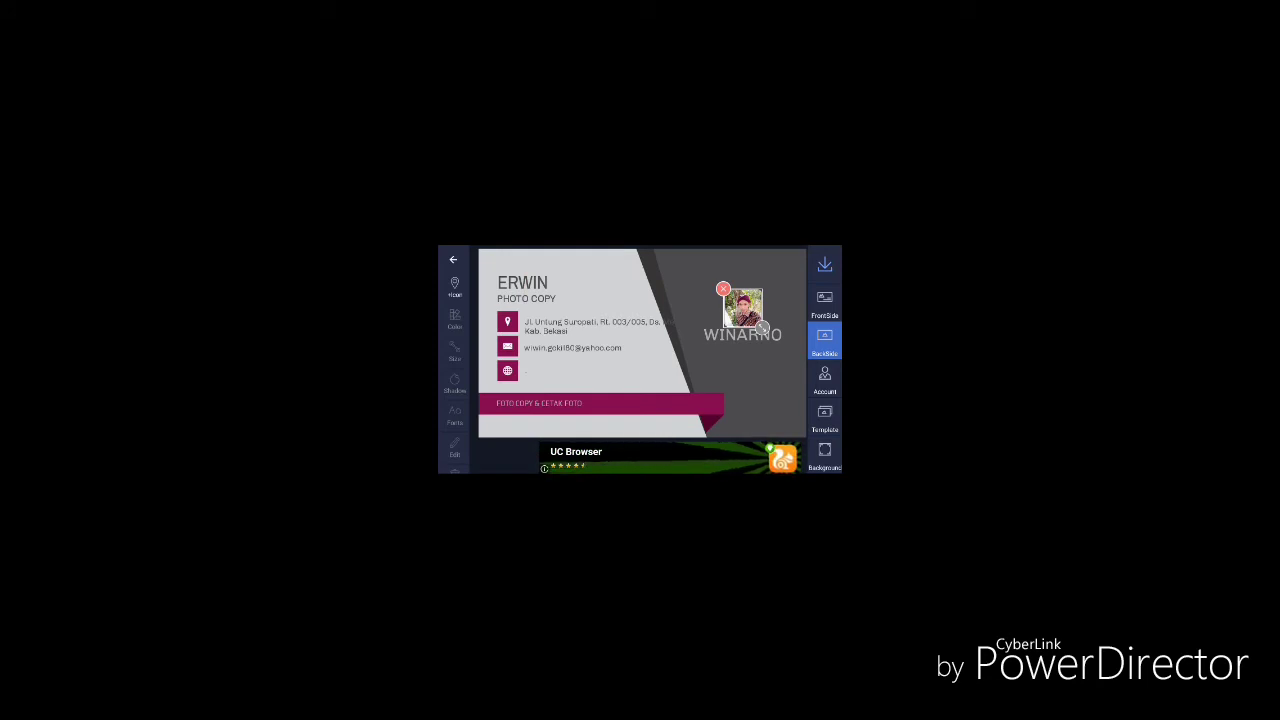
pyautogui.click(723, 289)
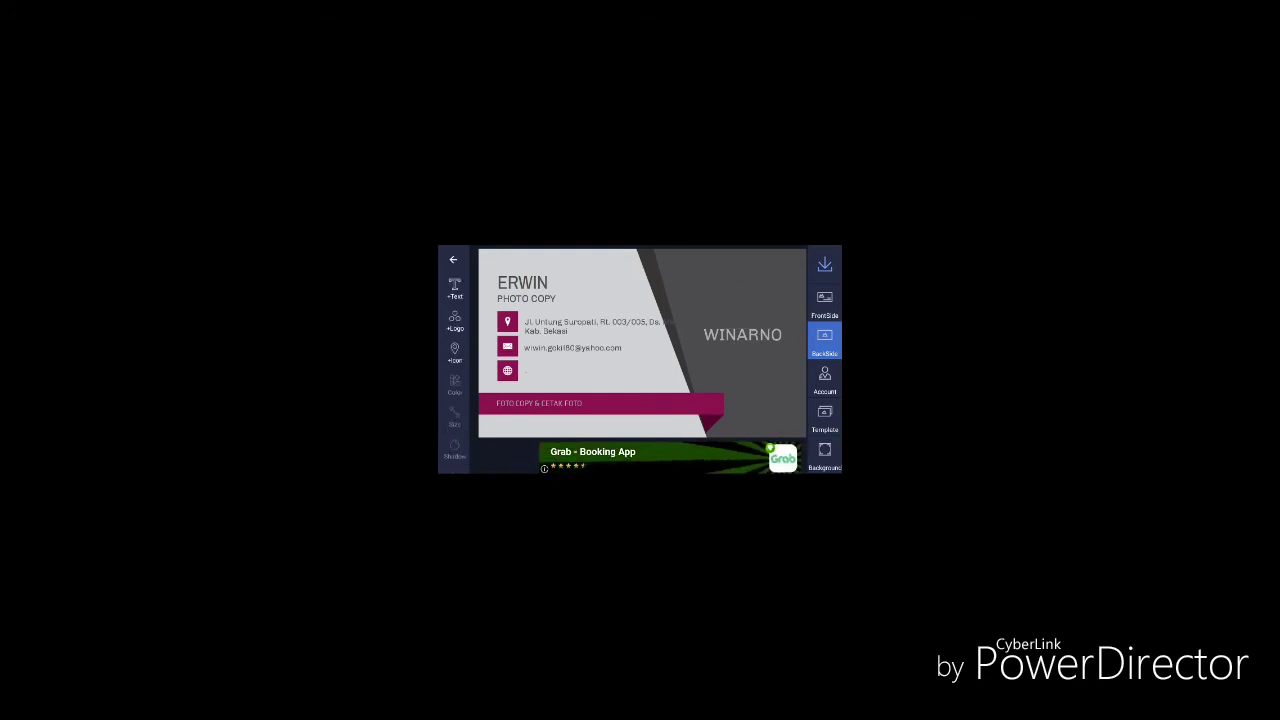
# Add the hat photo from the Instagram album to the back side and accept its crop
pyautogui.click(454, 322)
pyautogui.click(748, 261)
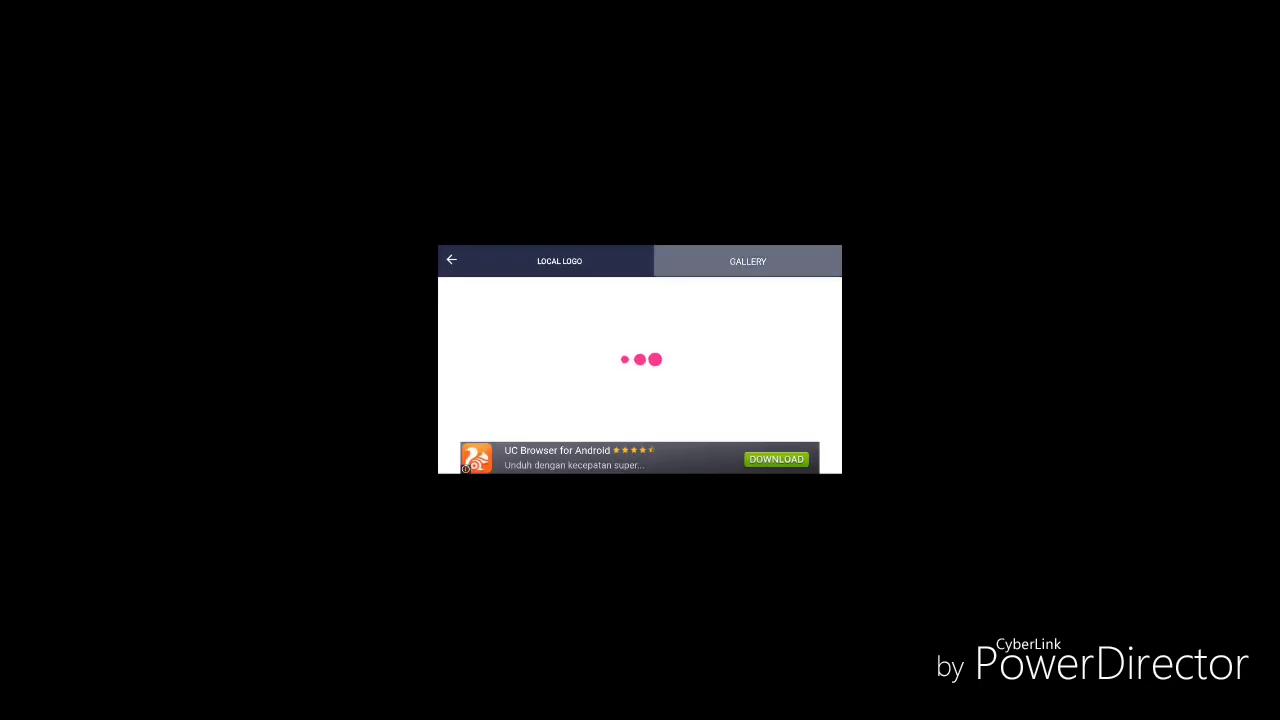
pyautogui.scroll(-10, 488, 375)
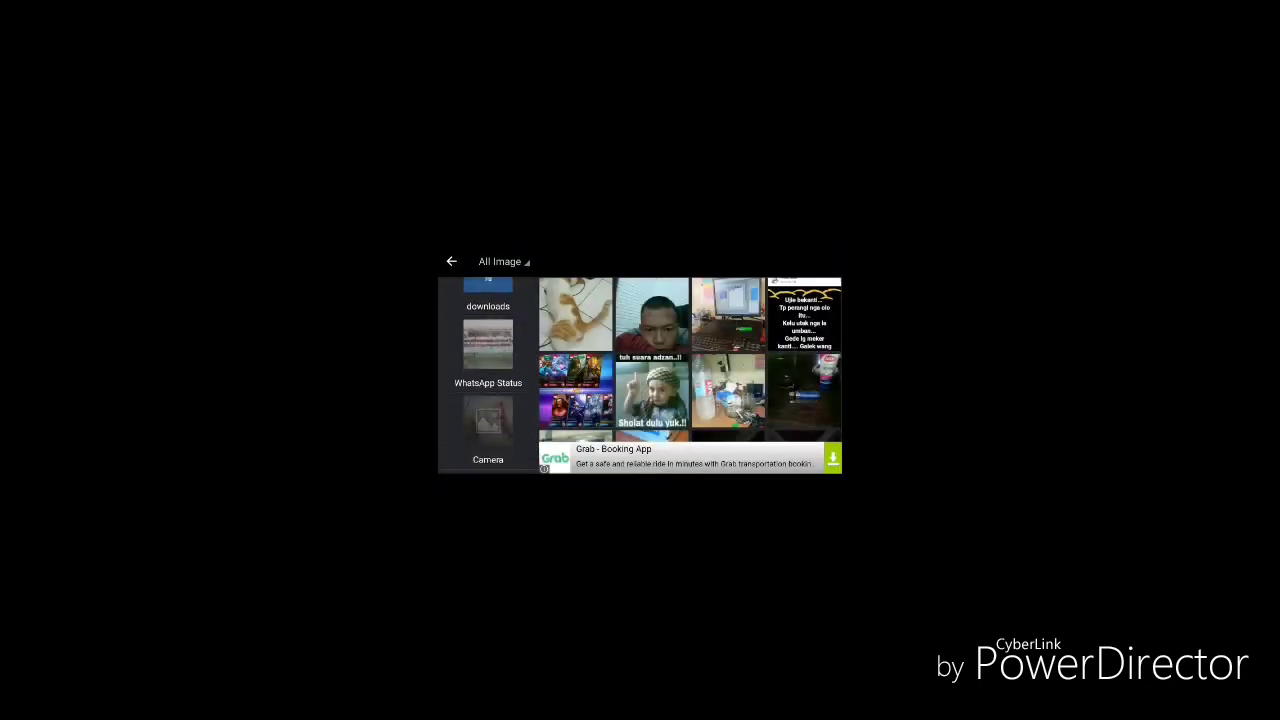
pyautogui.scroll(-3, 488, 375)
pyautogui.scroll(-3, 488, 375)
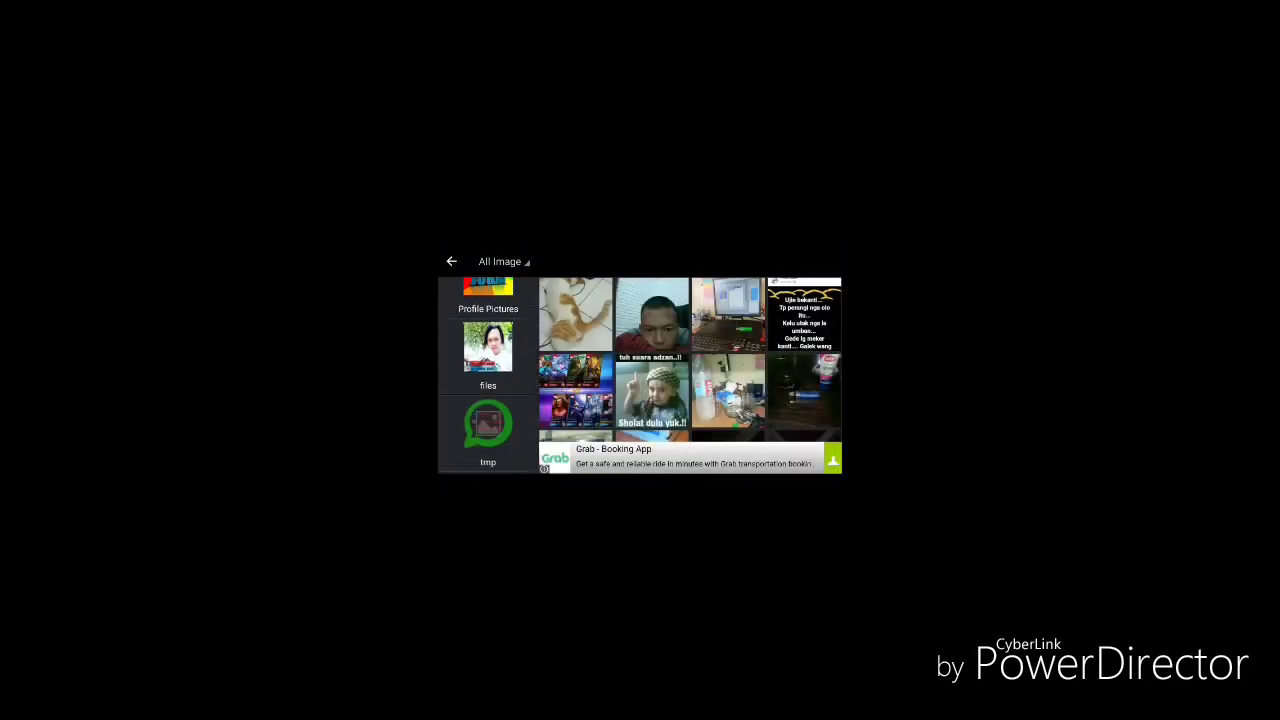
pyautogui.scroll(-3, 488, 375)
pyautogui.scroll(-3, 488, 375)
pyautogui.scroll(-2, 488, 375)
pyautogui.scroll(-2, 488, 375)
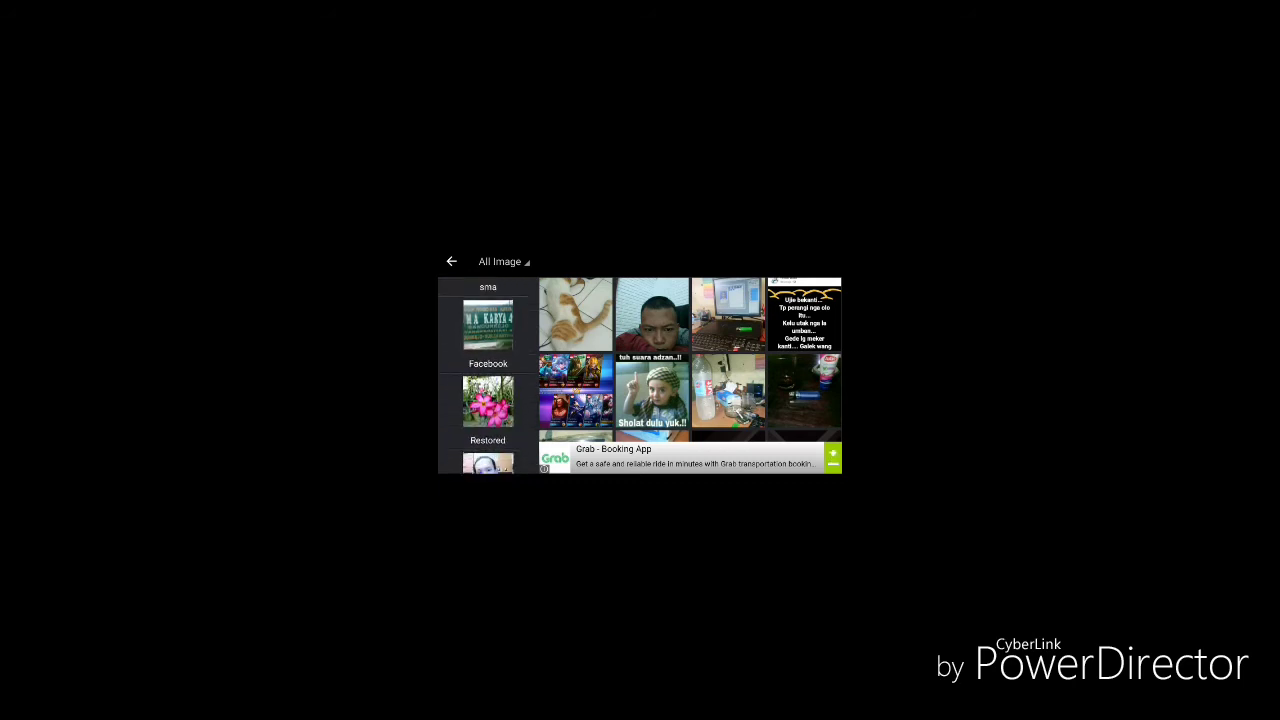
pyautogui.scroll(-2, 488, 375)
pyautogui.scroll(-2, 488, 375)
pyautogui.click(488, 340)
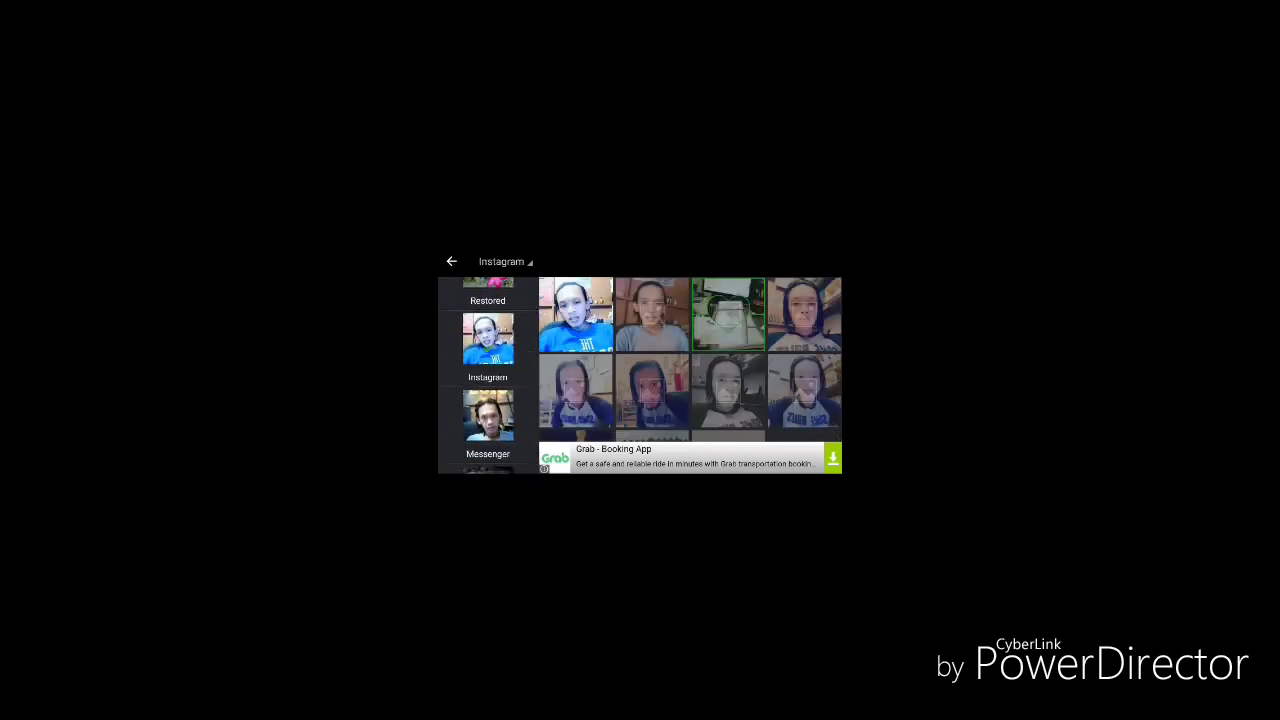
pyautogui.scroll(-5, 690, 360)
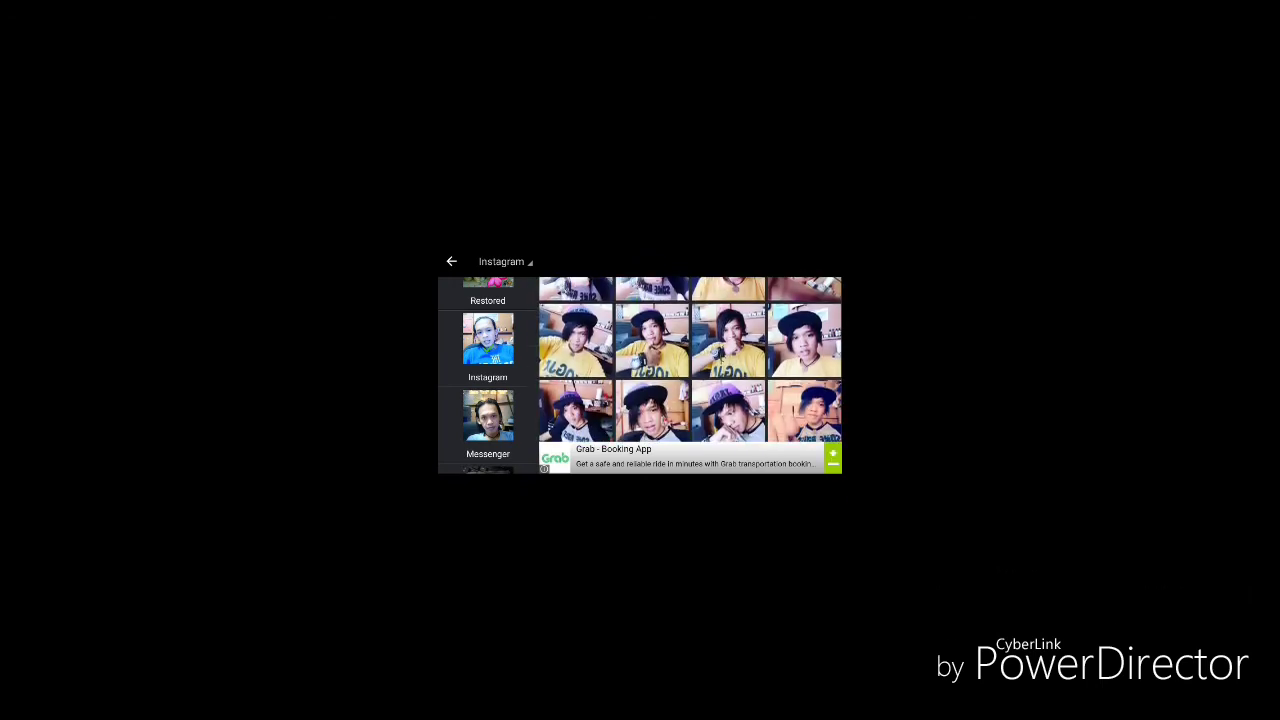
pyautogui.scroll(-3, 690, 360)
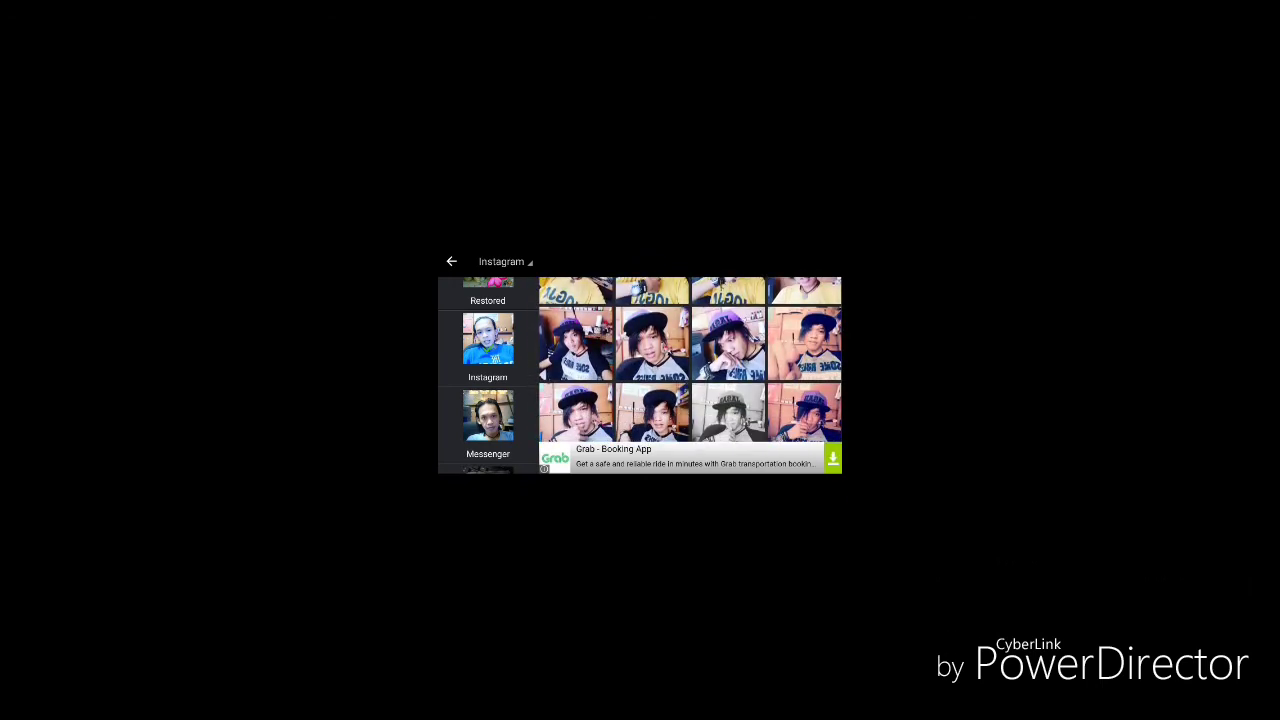
pyautogui.scroll(-2, 690, 360)
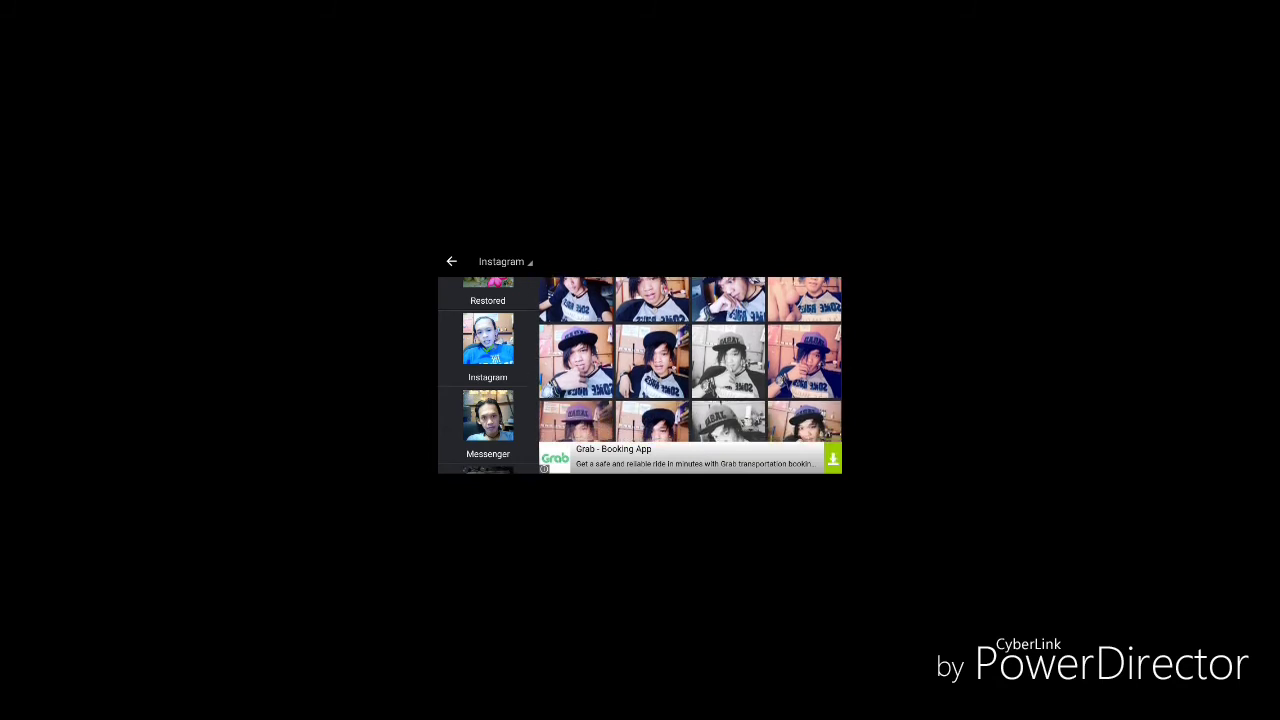
pyautogui.scroll(-2, 690, 360)
pyautogui.scroll(-2, 690, 360)
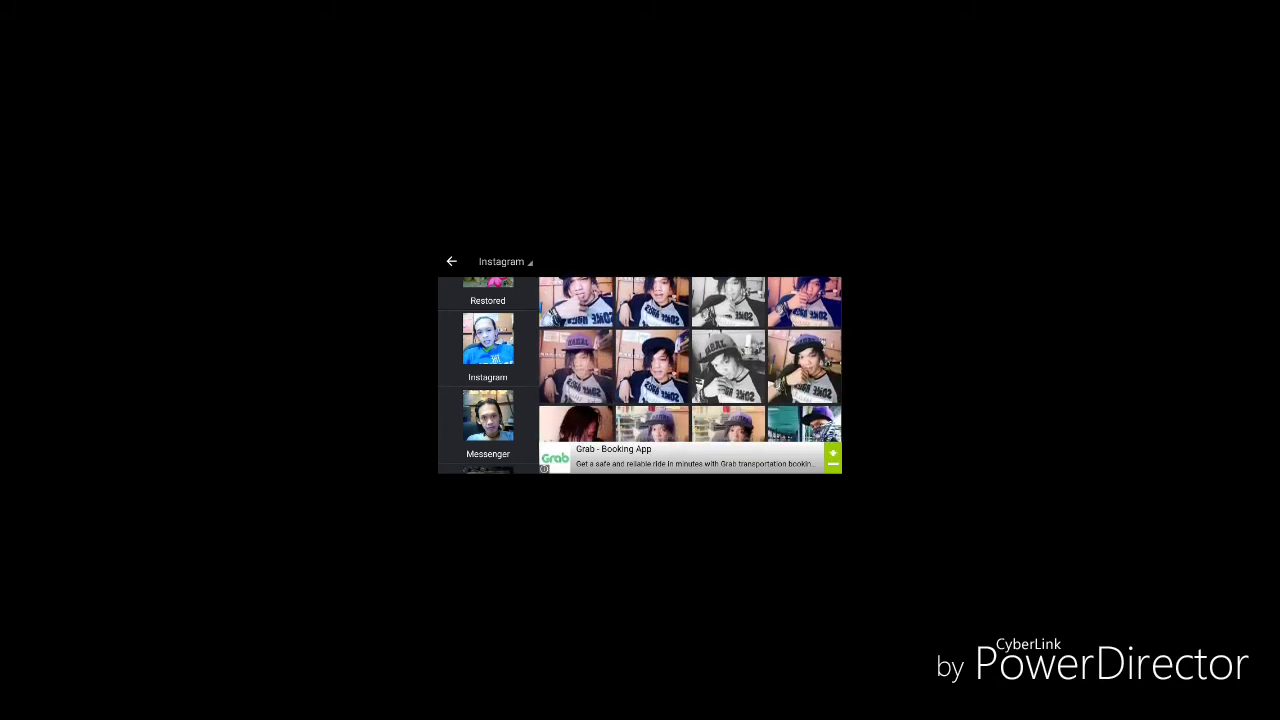
pyautogui.click(652, 366)
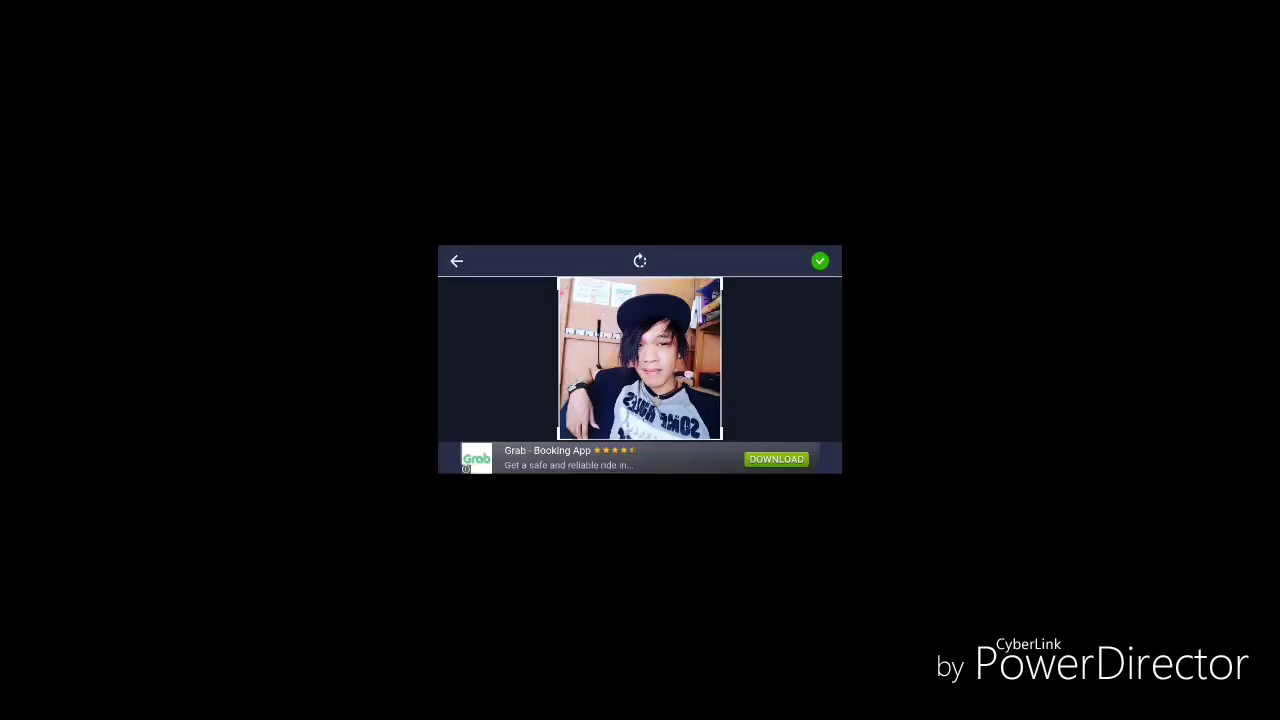
pyautogui.click(819, 260)
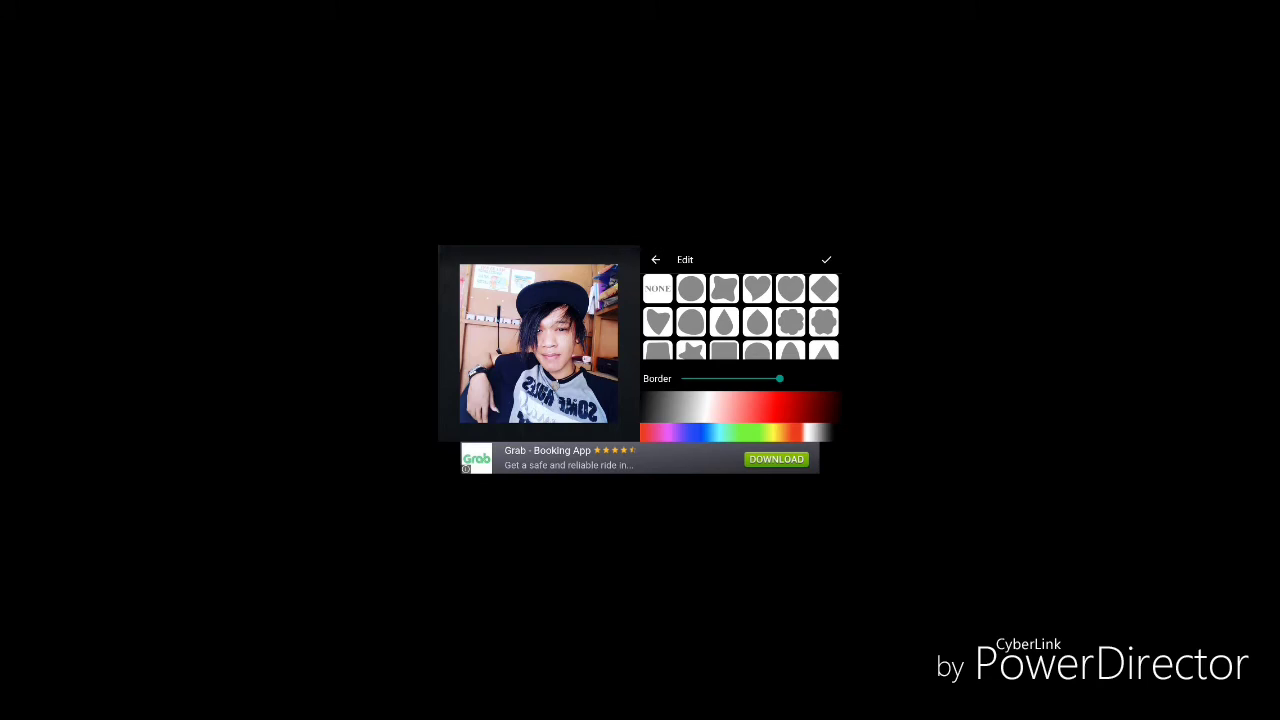
# Frame the photo in a rounded trapezoid shape and apply it to the card
pyautogui.scroll(-2, 740, 318)
pyautogui.click(823, 345)
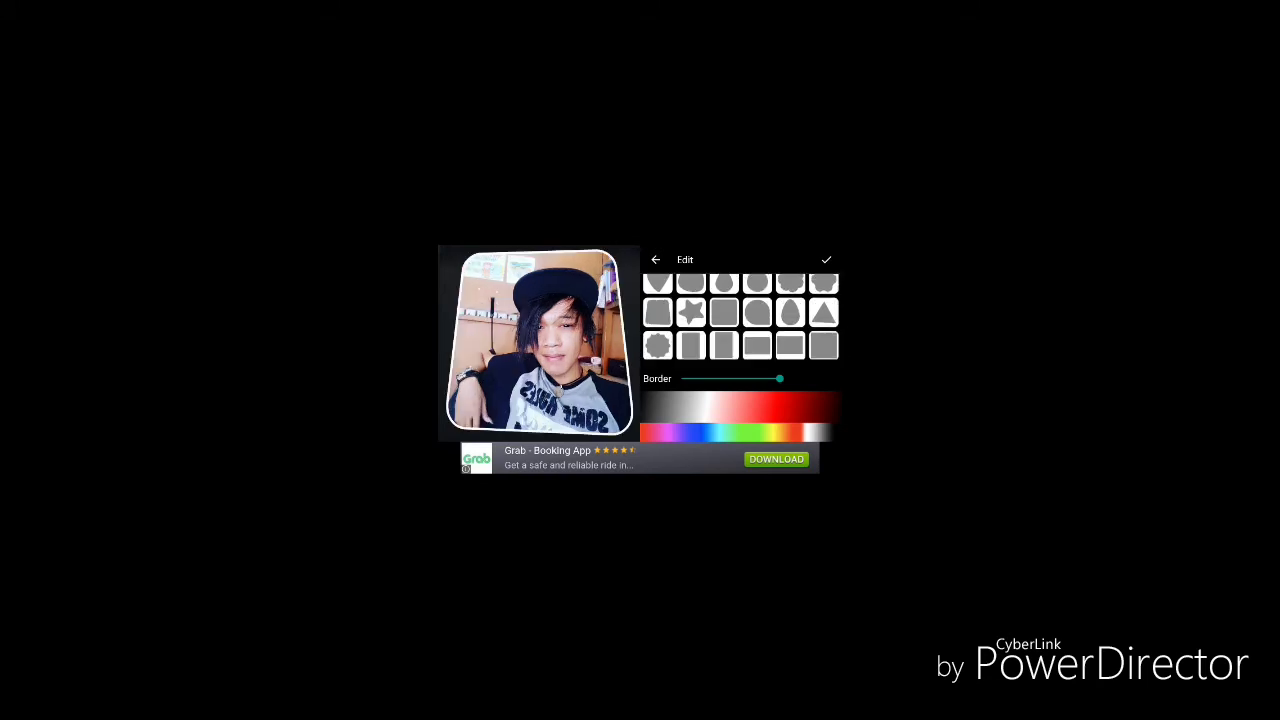
pyautogui.click(724, 312)
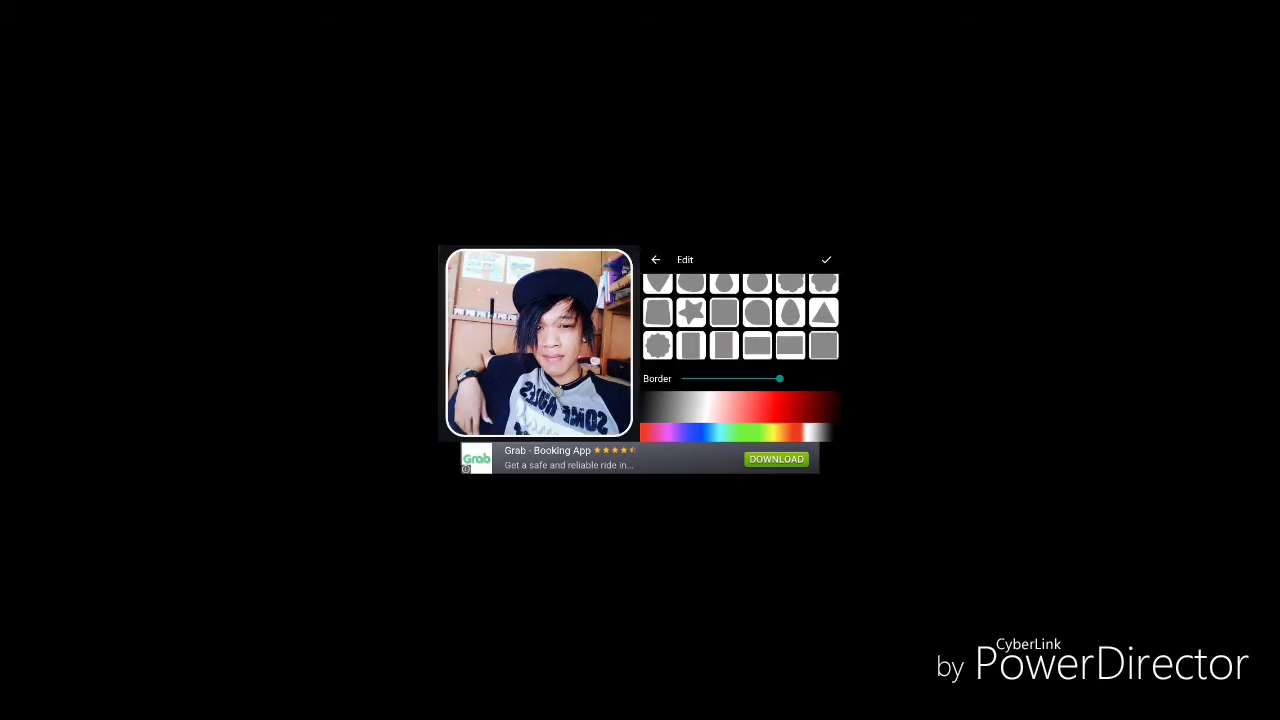
pyautogui.click(823, 345)
pyautogui.click(826, 259)
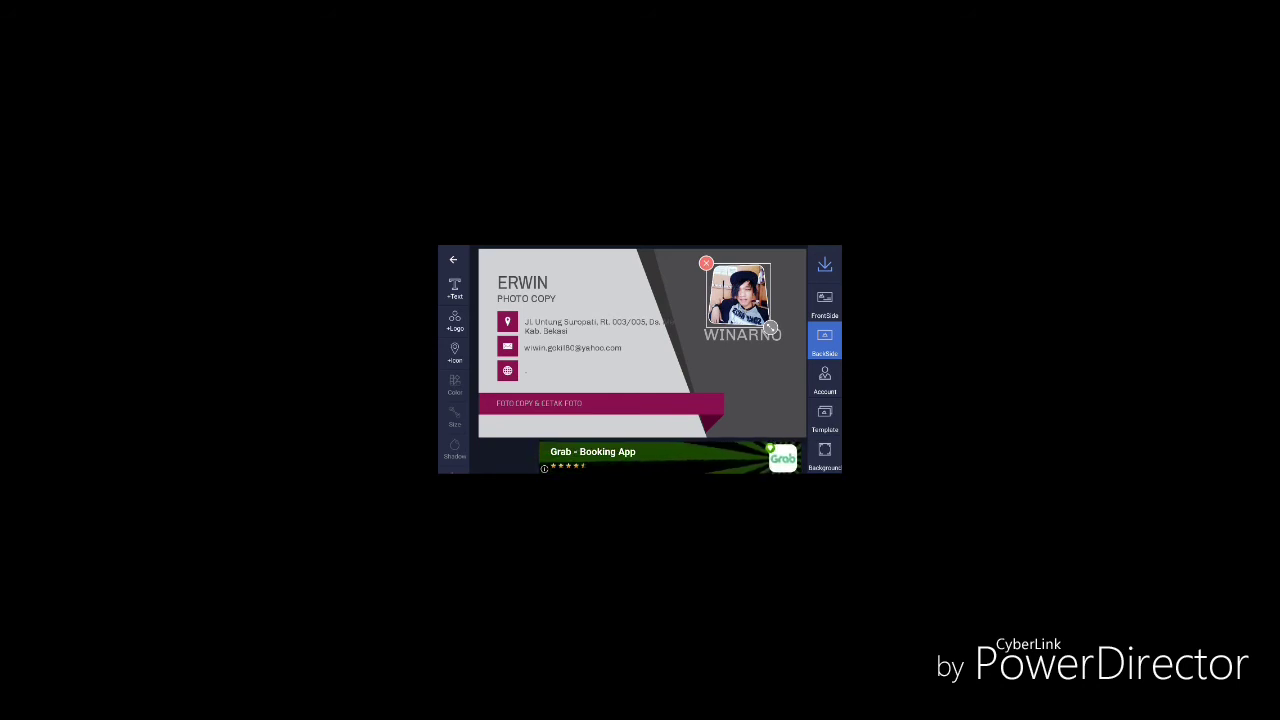
# Nudge the hat photo into place at the card's top right
pyautogui.moveTo(739, 295); pyautogui.dragTo(740, 296)
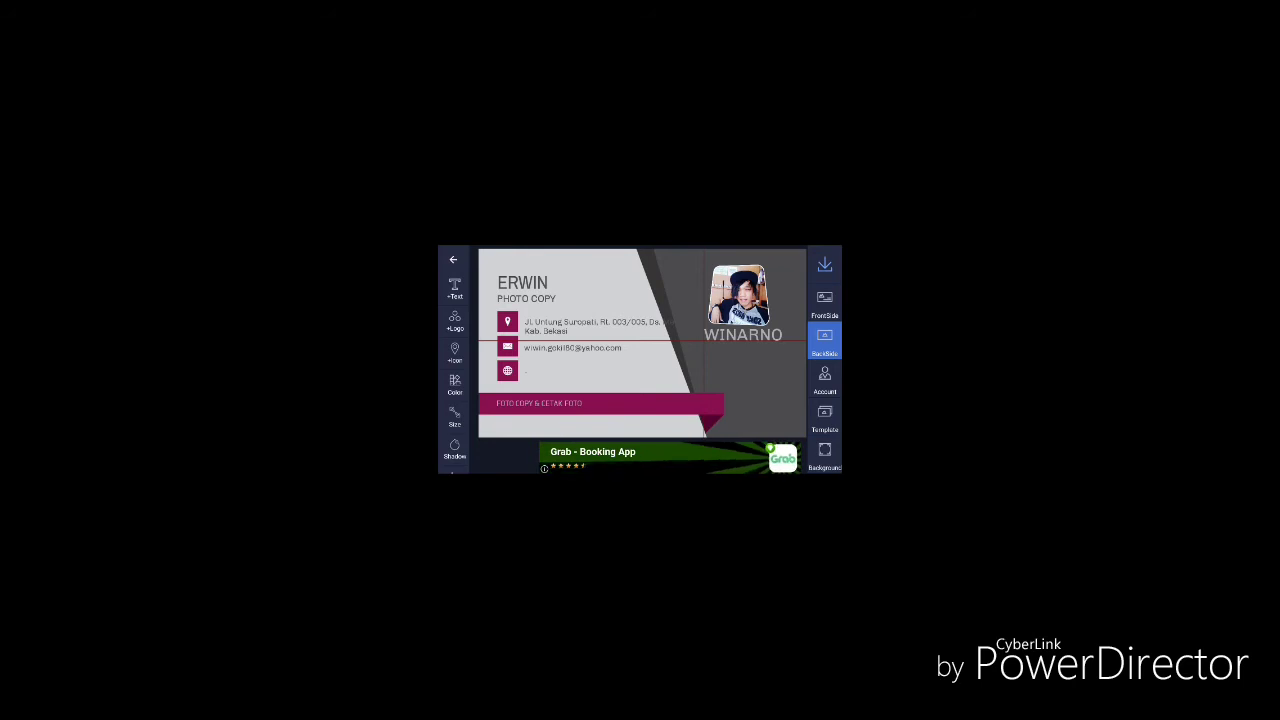
pyautogui.click(454, 415)
pyautogui.click(453, 259)
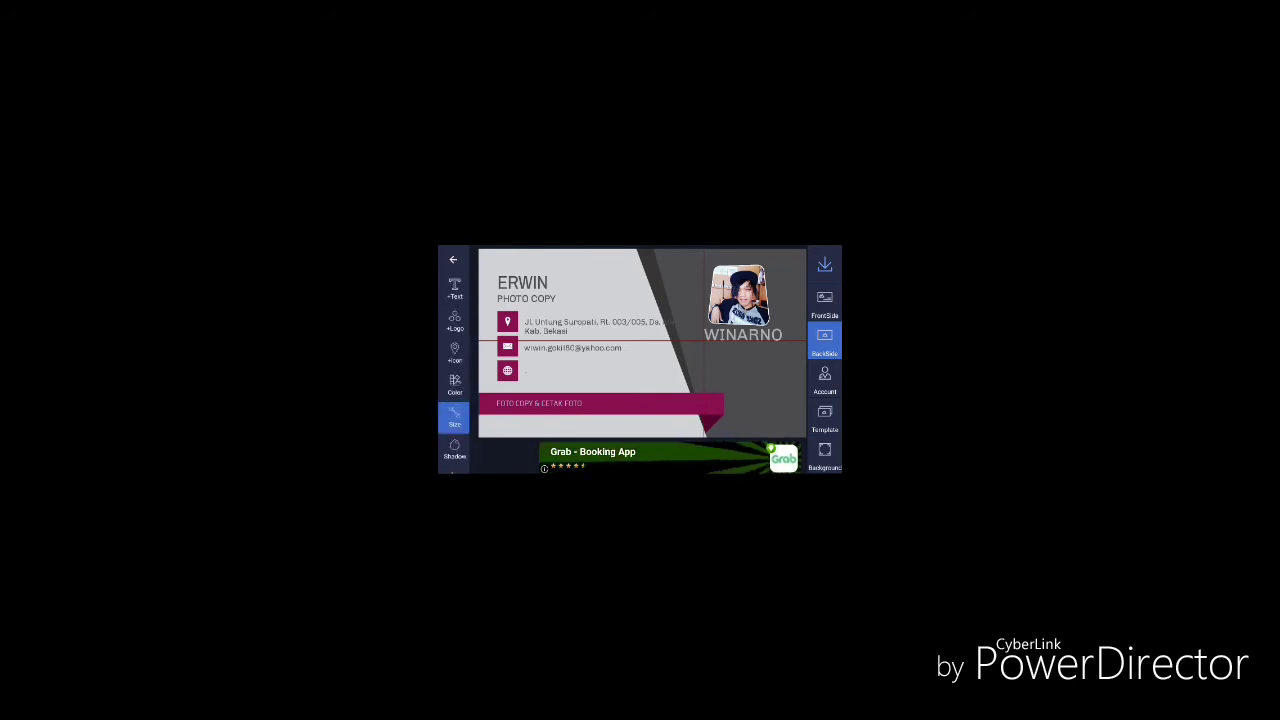
# Replace WINARNO under the photo with ERWIN in capitals
pyautogui.click(454, 424)
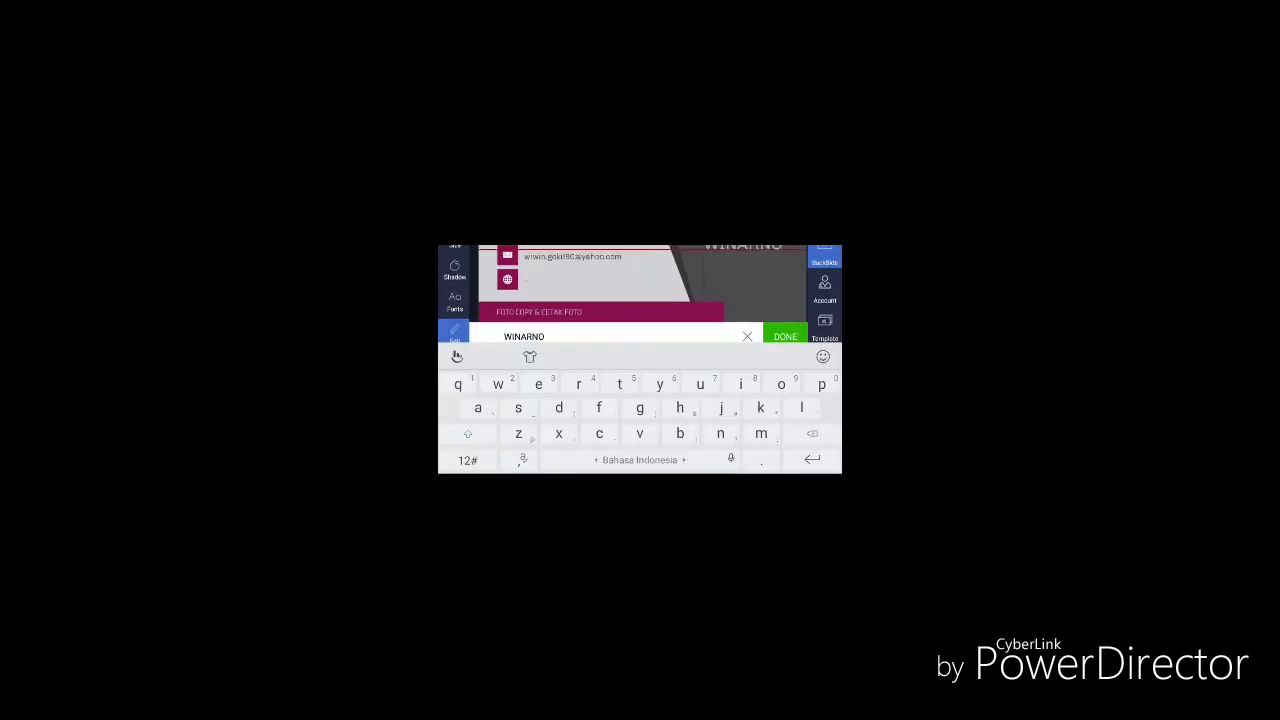
pyautogui.press('BackSpace')
pyautogui.press('BackSpace')
pyautogui.press('BackSpace')
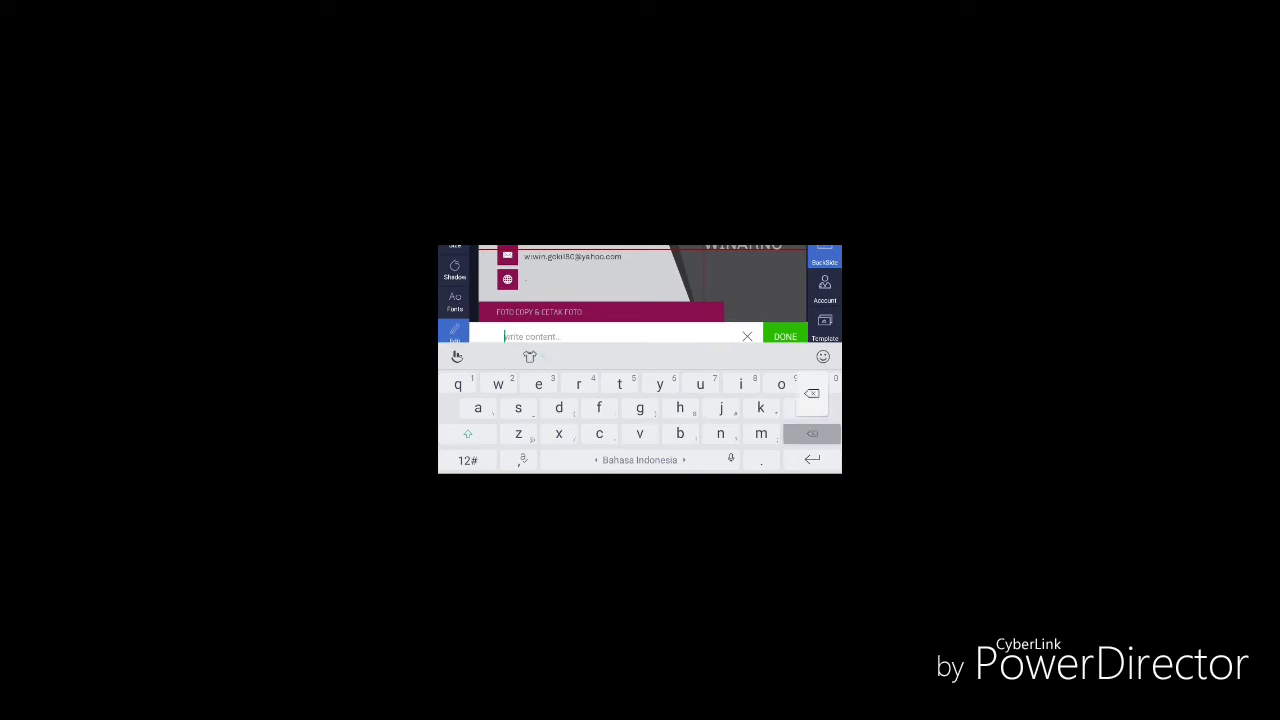
pyautogui.click(467, 433)
pyautogui.write('RW')
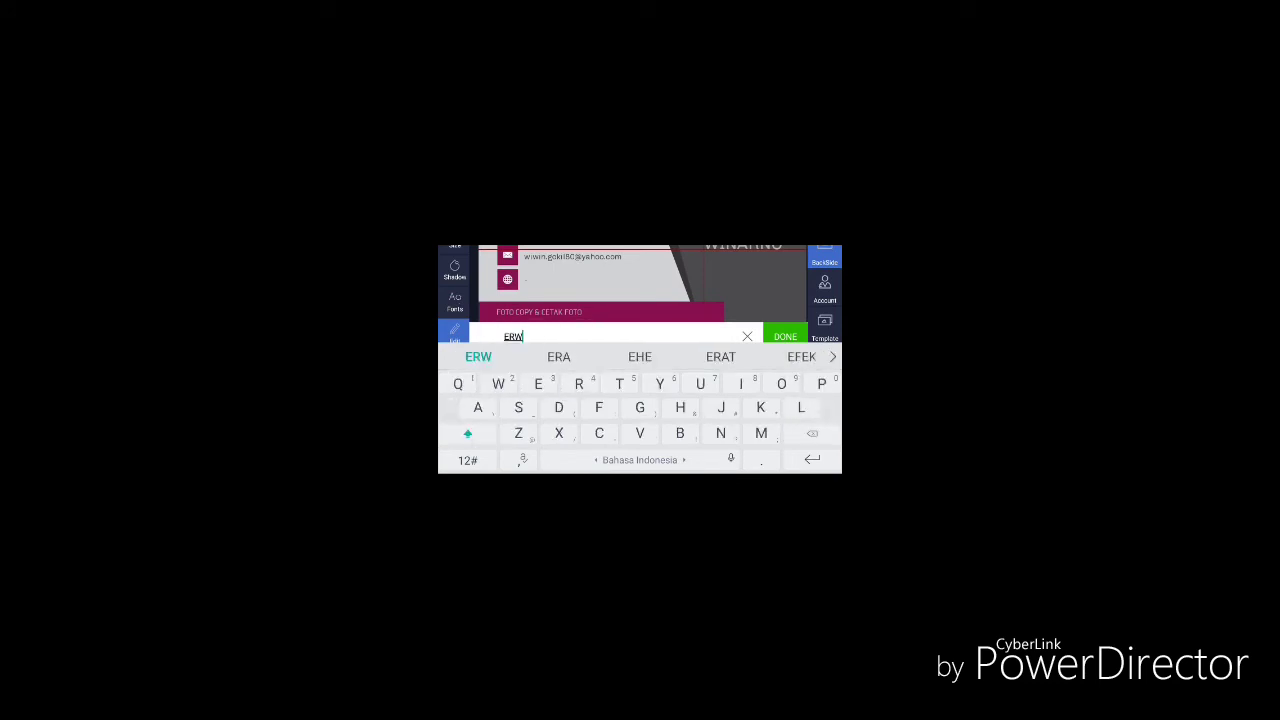
pyautogui.write('IN')
pyautogui.press('Escape')
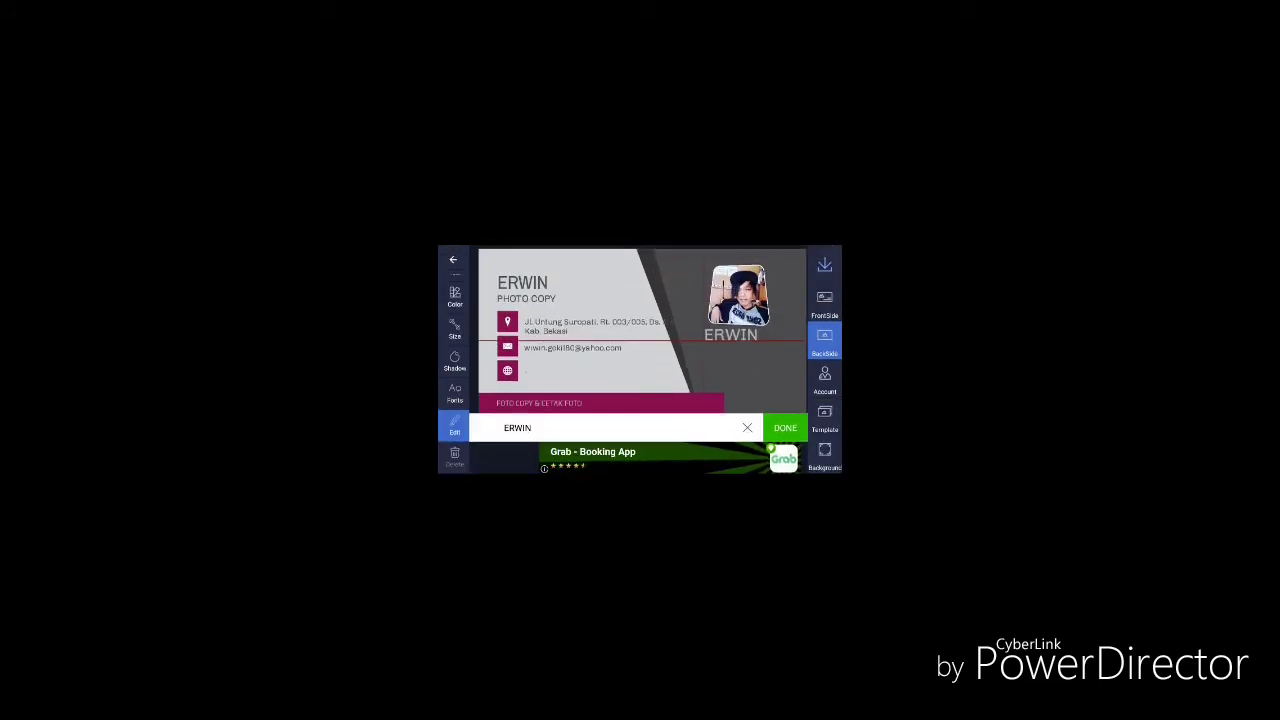
pyautogui.click(780, 428)
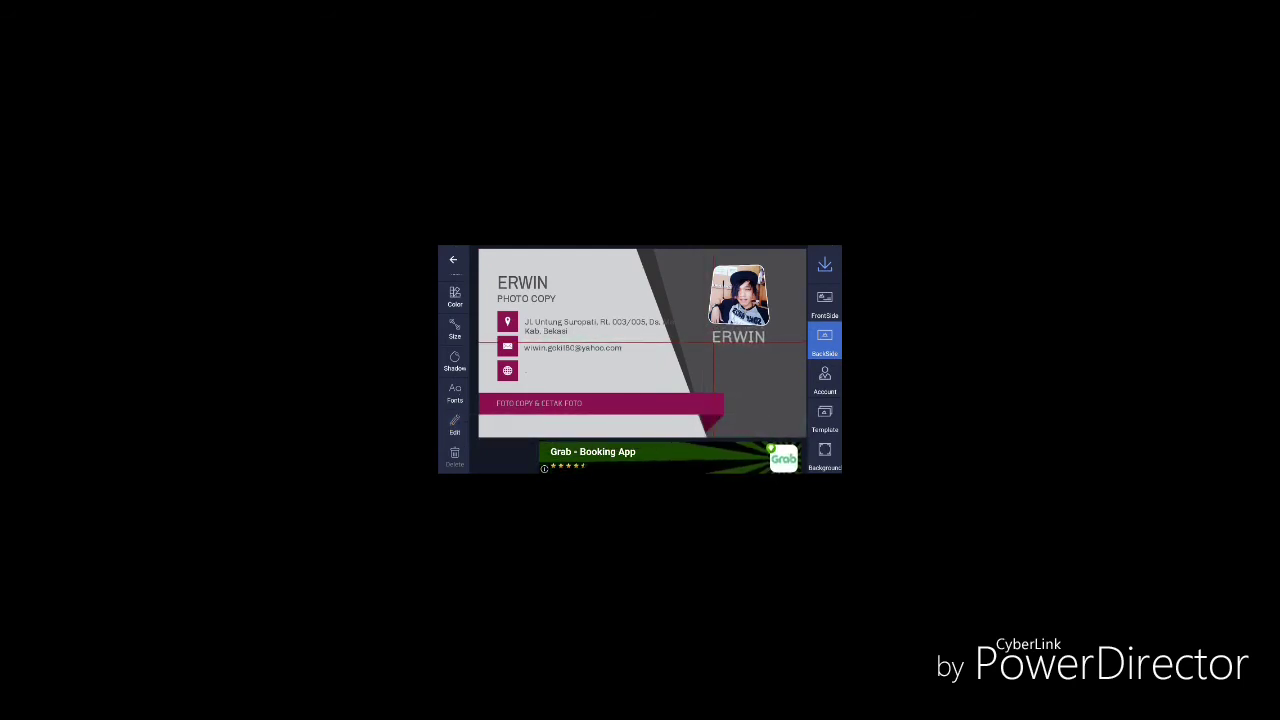
# Nudge the top ERWIN title, recolour it blue, and bring up the Choose Account list
pyautogui.click(539, 403)
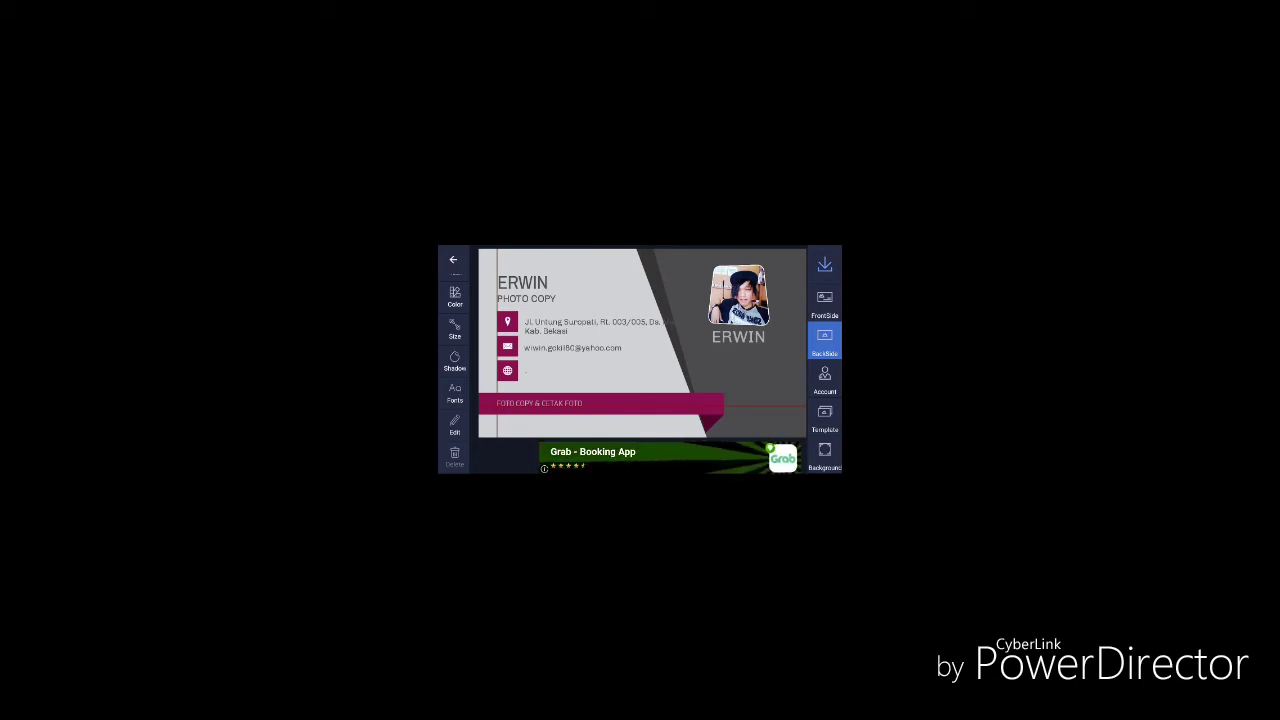
pyautogui.moveTo(522, 282); pyautogui.dragTo(521, 282)
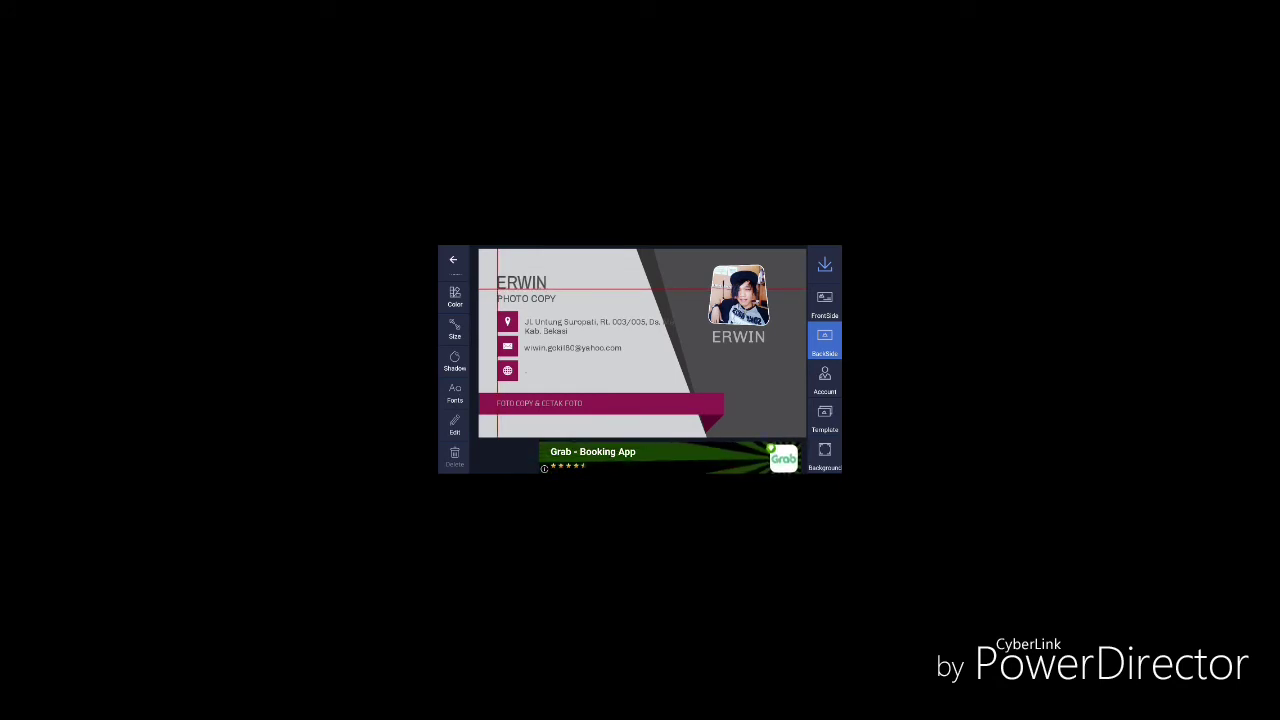
pyautogui.click(454, 296)
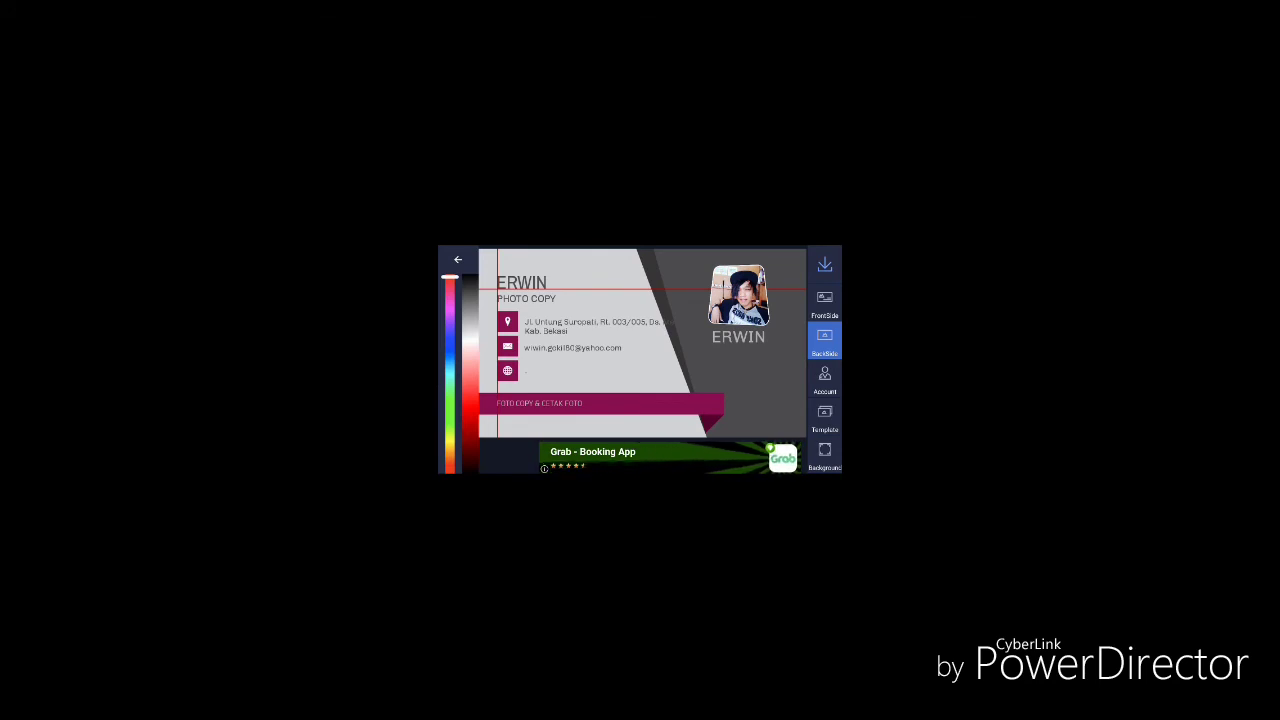
pyautogui.moveTo(450, 276)
pyautogui.mouseDown()
pyautogui.moveTo(450, 432)
pyautogui.moveTo(450, 344)
pyautogui.mouseUp()
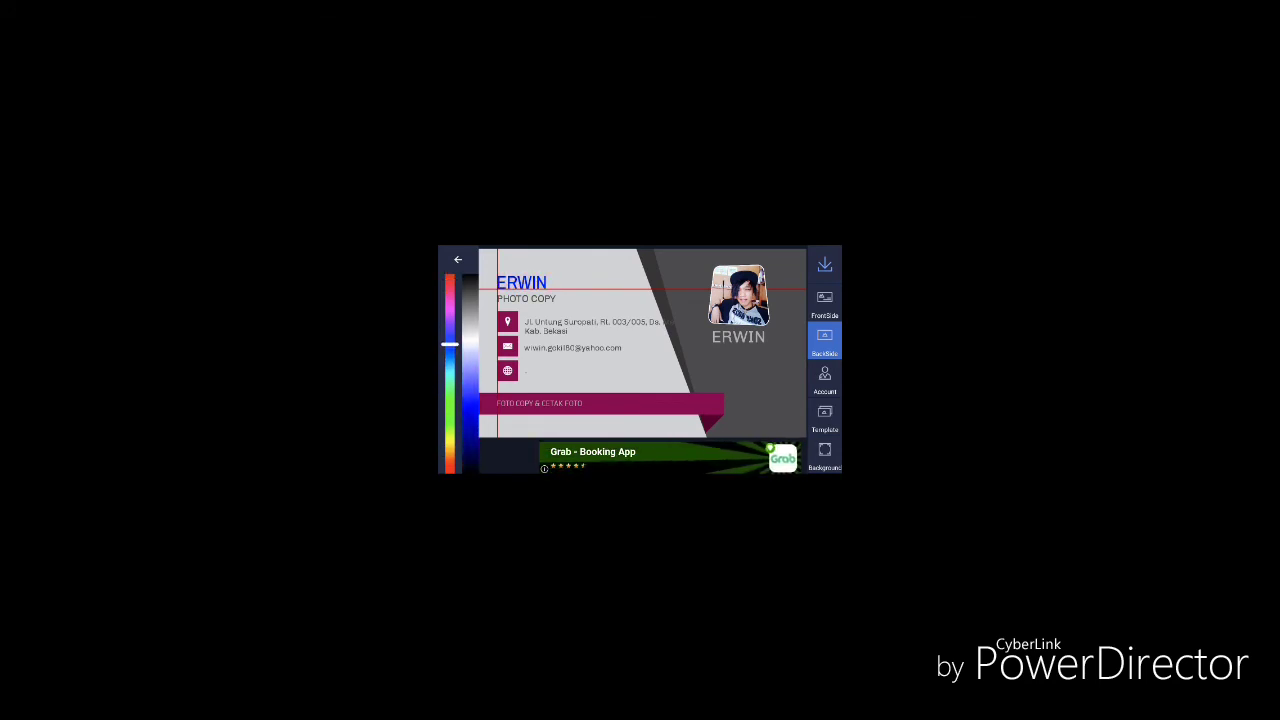
pyautogui.click(458, 259)
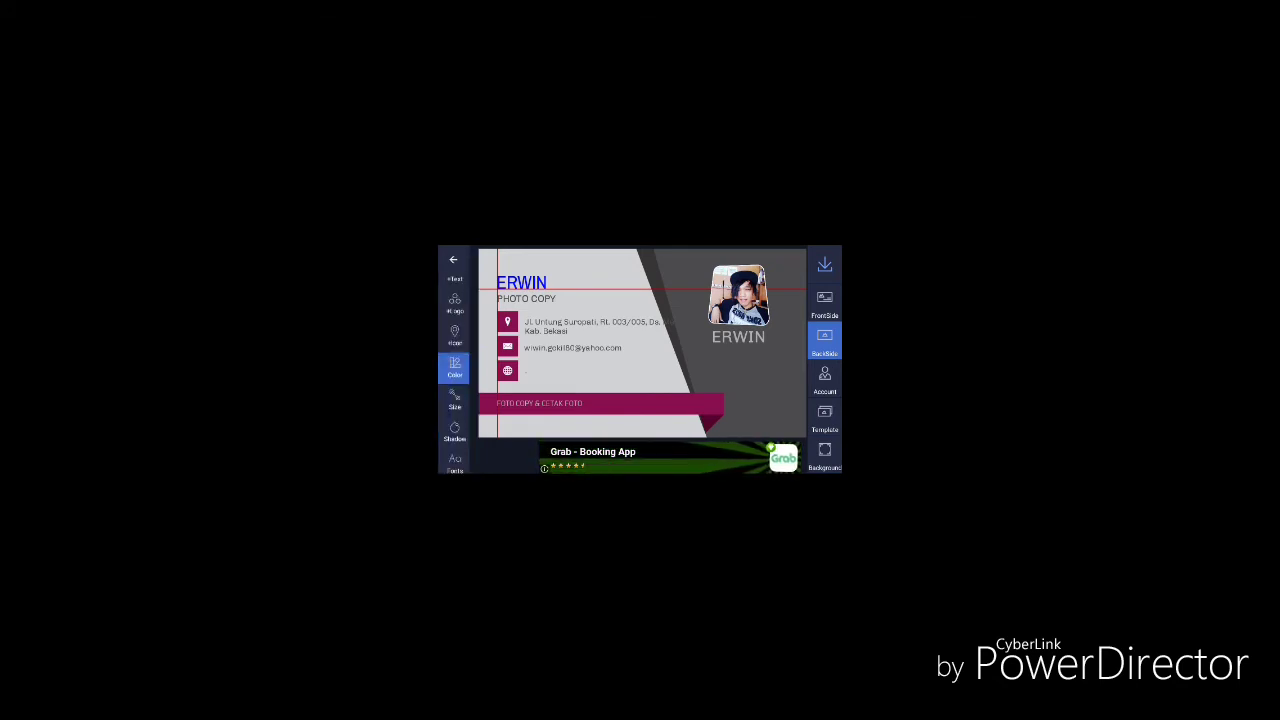
pyautogui.click(824, 378)
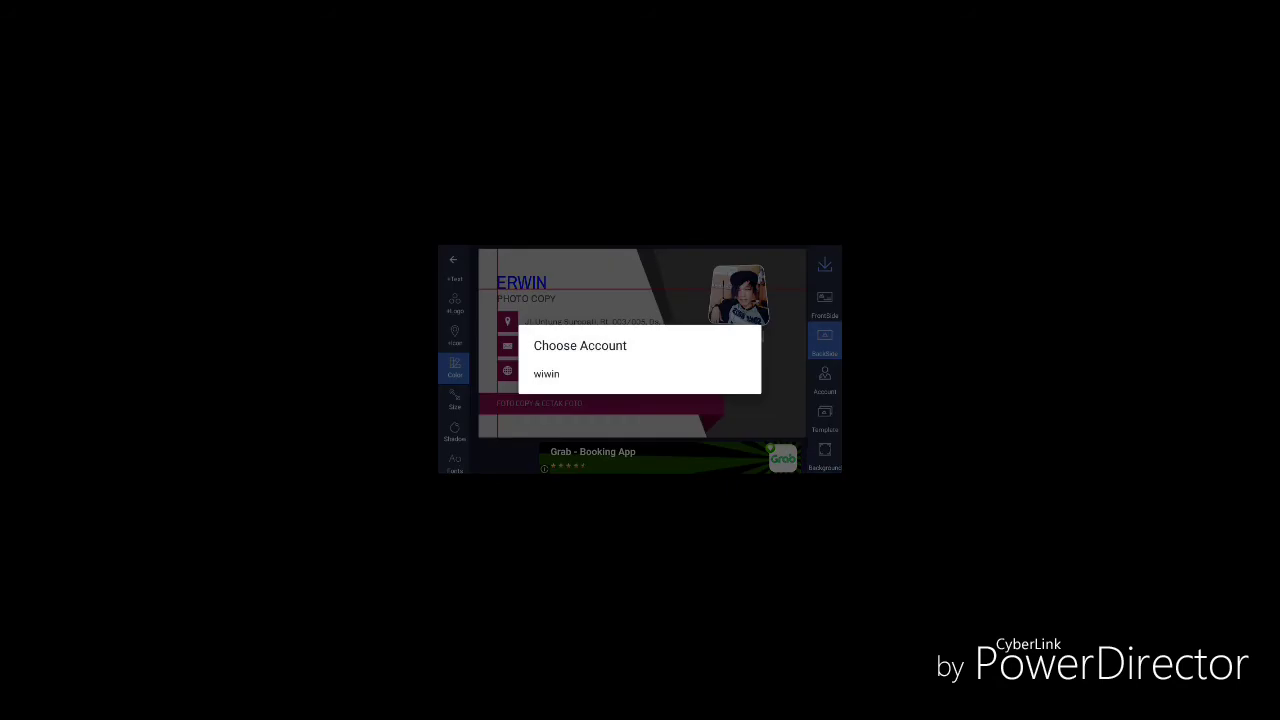
# Fill the card with the chosen account's details
pyautogui.click(546, 373)
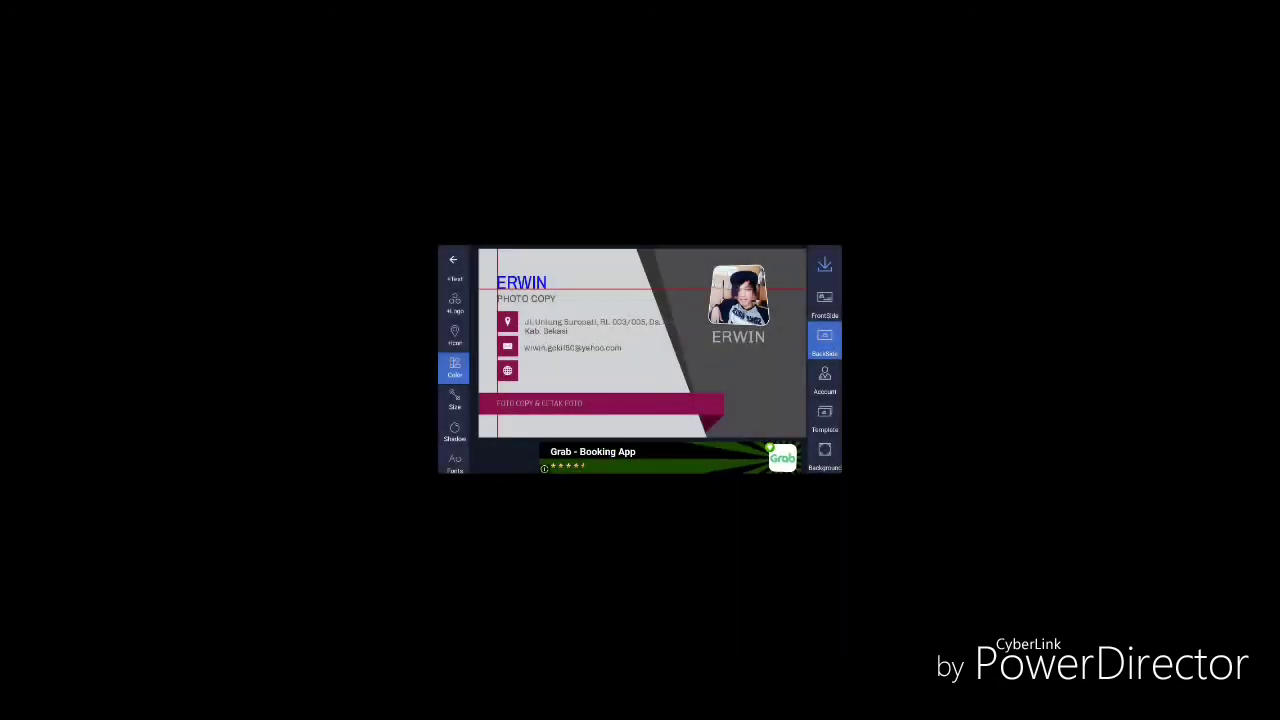
pyautogui.click(738, 337)
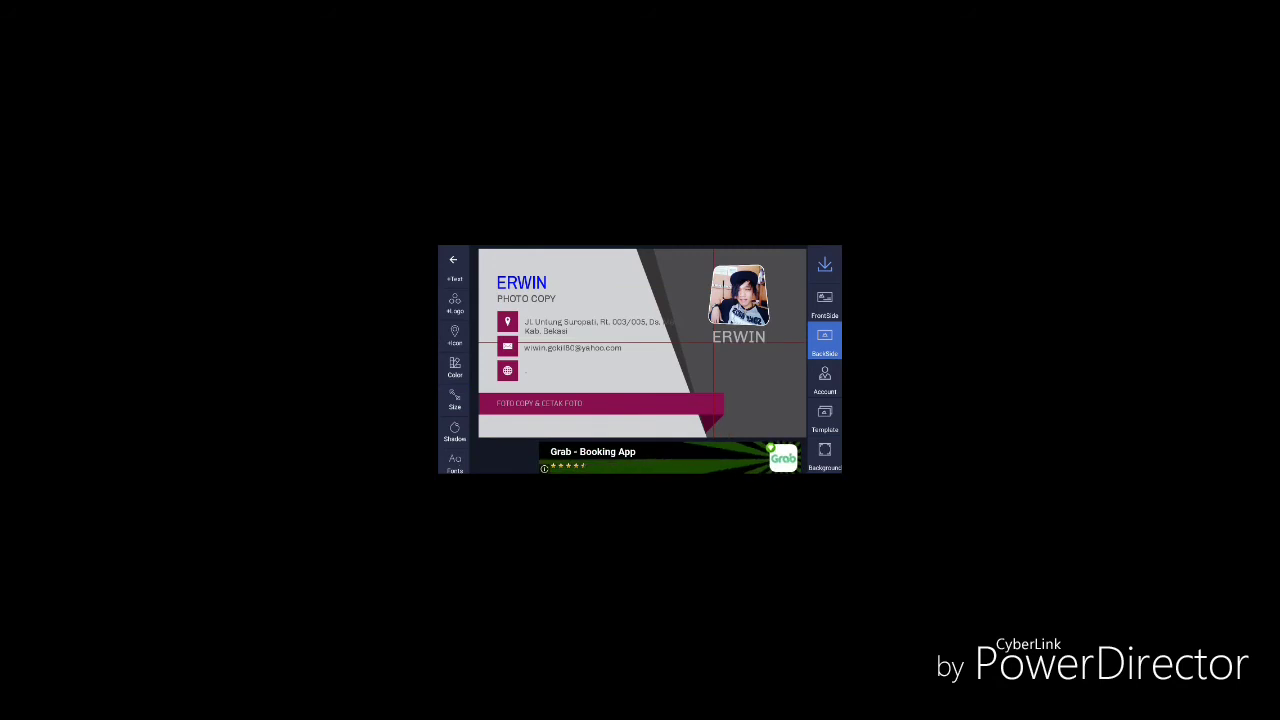
pyautogui.click(454, 303)
pyautogui.click(452, 259)
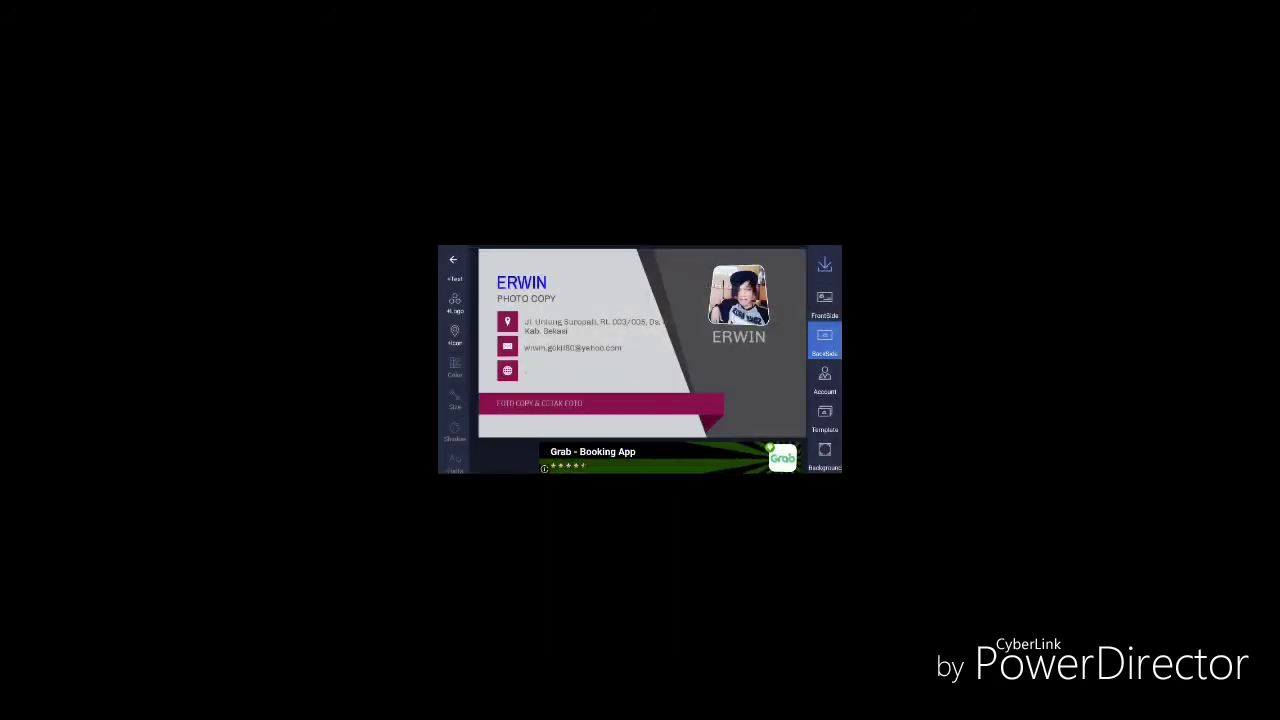
# Turn the ERWIN under the photo red and open the banner text's size setting
pyautogui.click(738, 337)
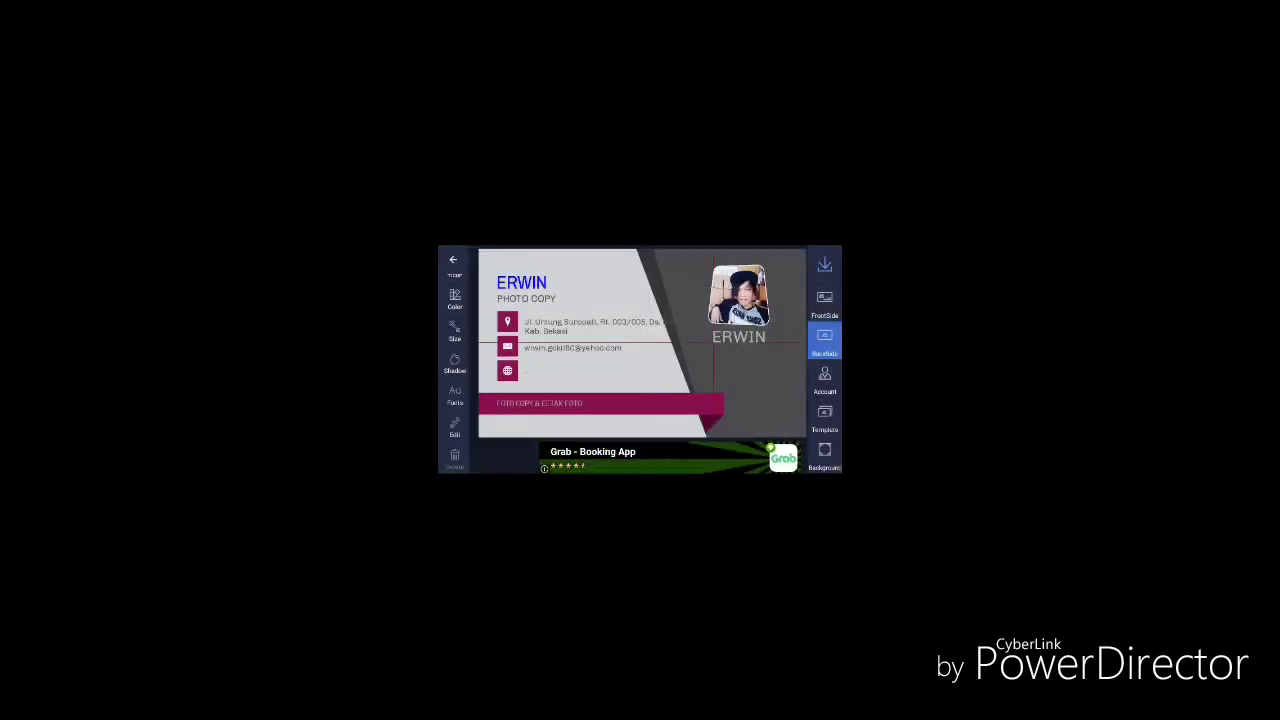
pyautogui.click(454, 300)
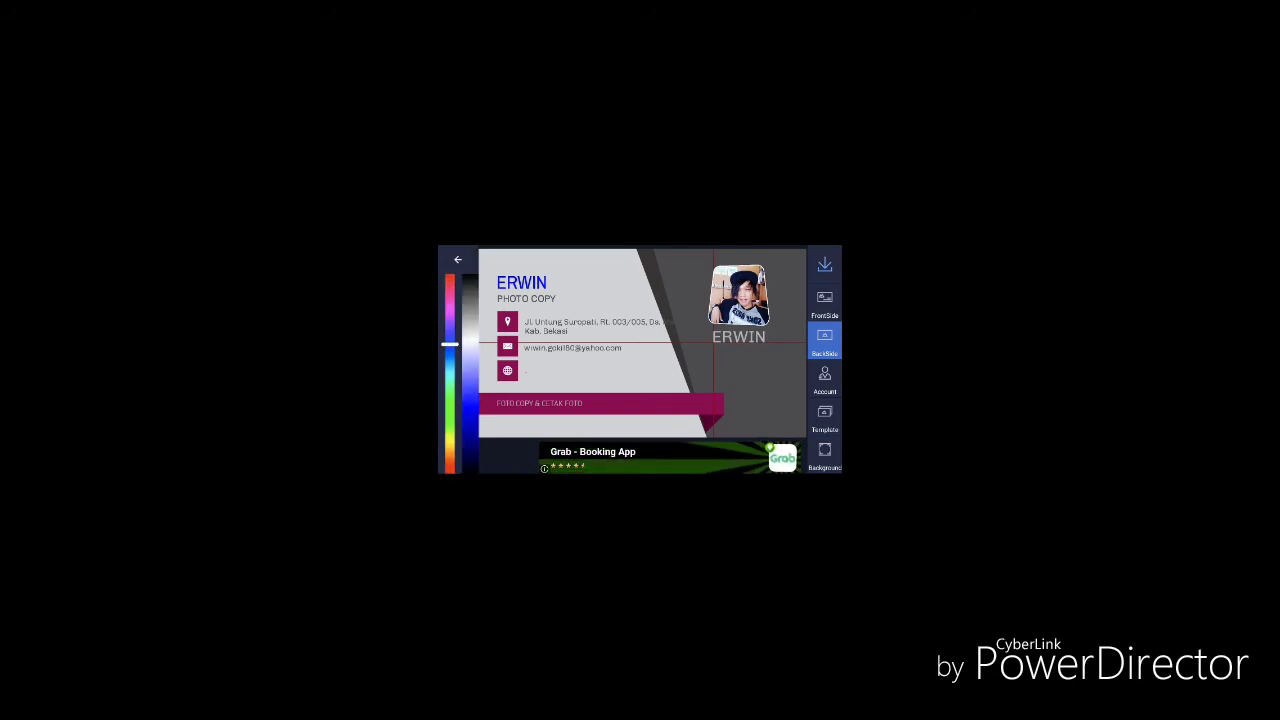
pyautogui.click(450, 350)
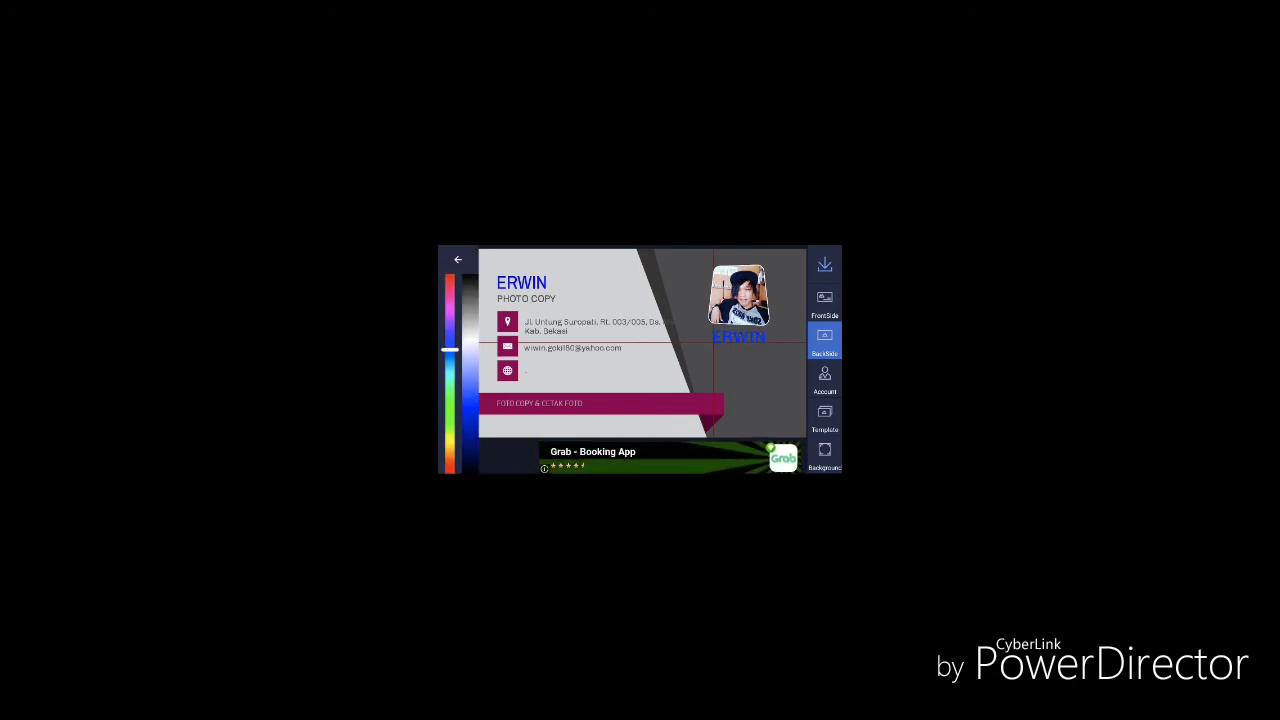
pyautogui.moveTo(450, 350); pyautogui.dragTo(450, 276)
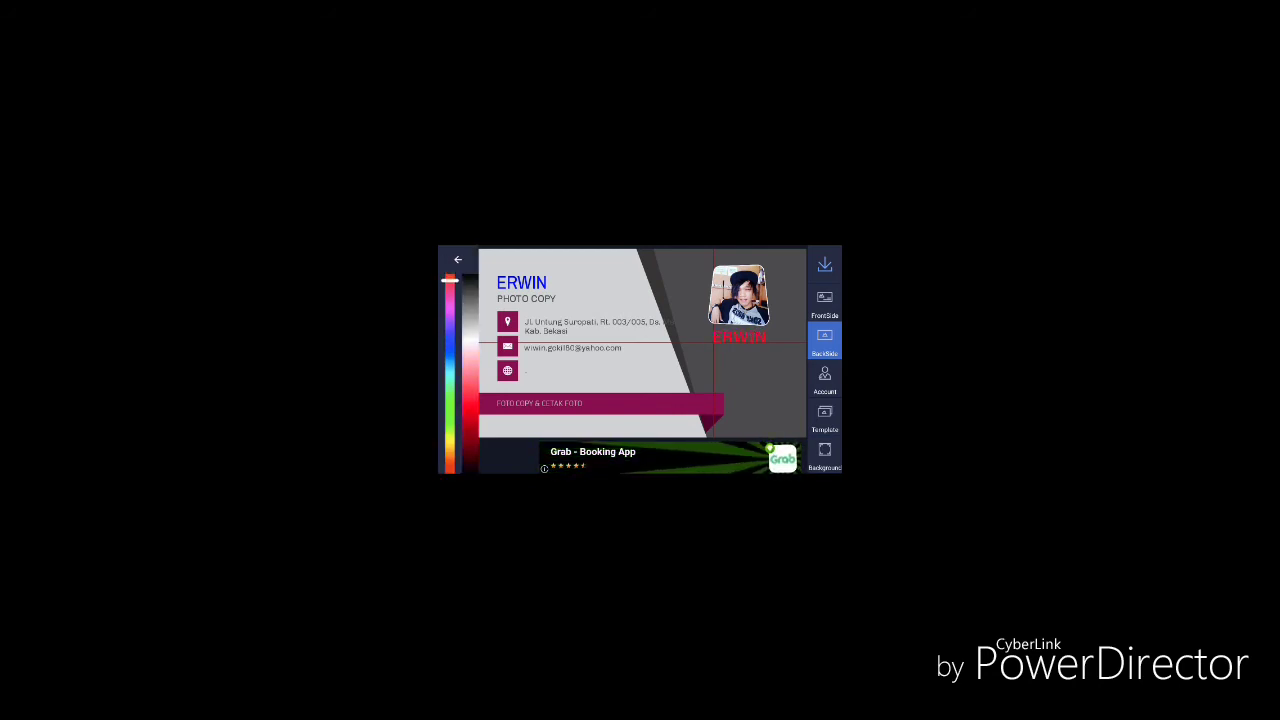
pyautogui.click(458, 259)
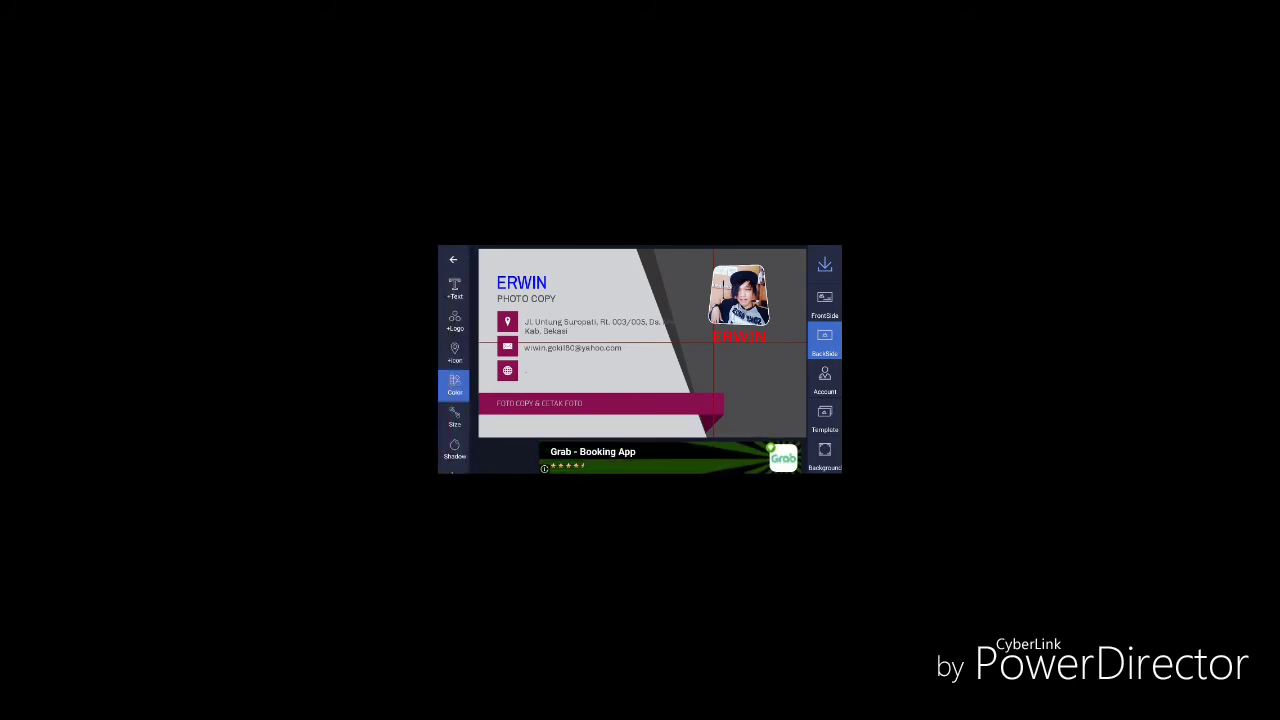
pyautogui.click(739, 336)
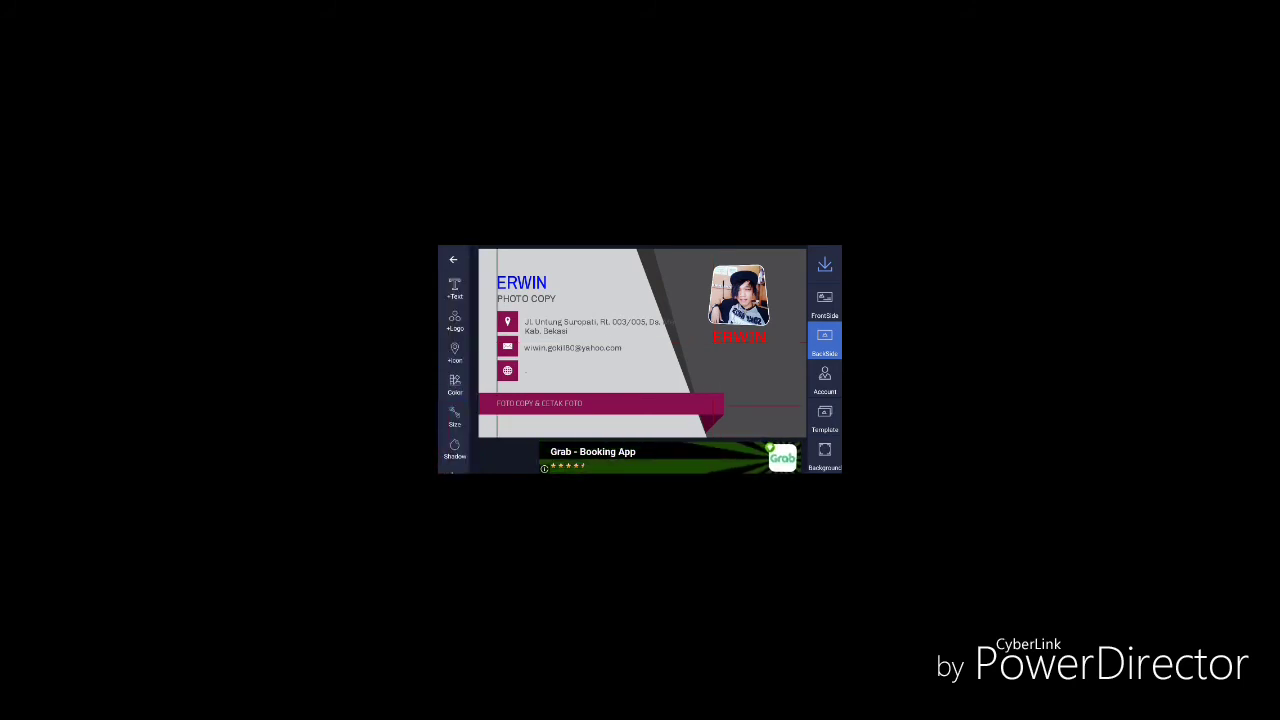
pyautogui.click(454, 416)
# Enlarge the banner text to size 41 and give it the bold blocky 61wg font
pyautogui.moveTo(456, 425); pyautogui.dragTo(456, 411)
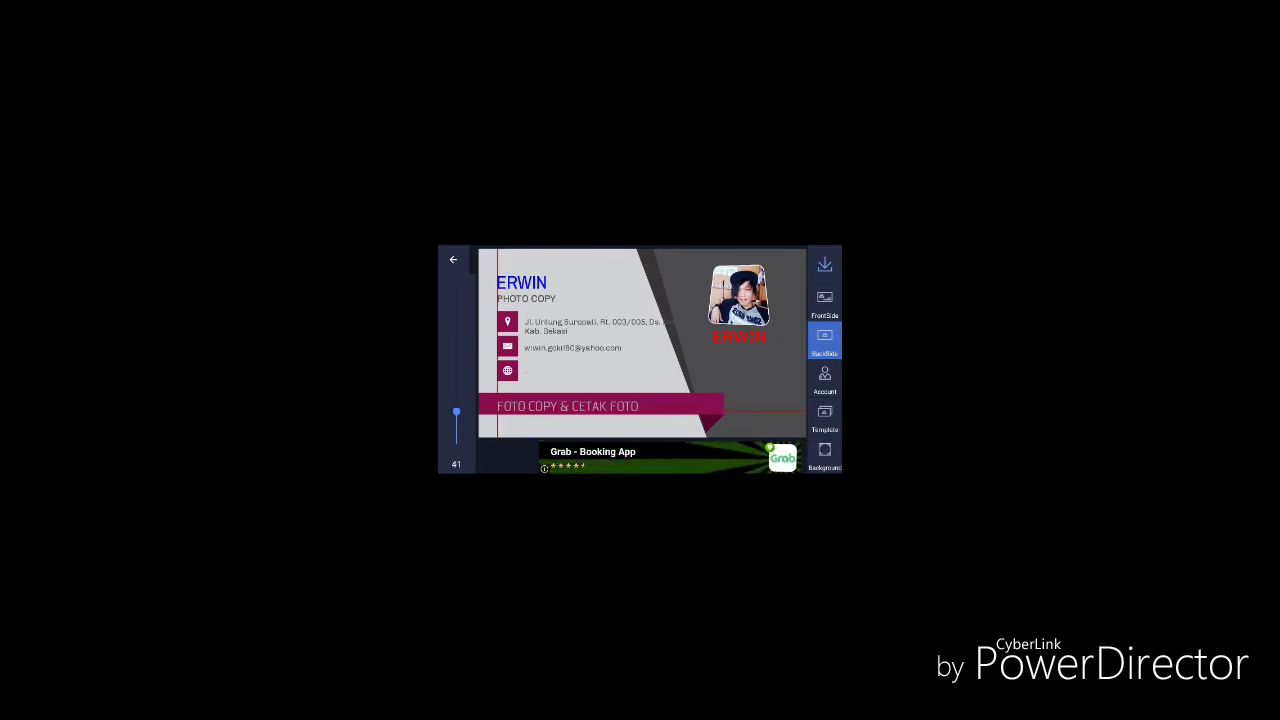
pyautogui.click(453, 259)
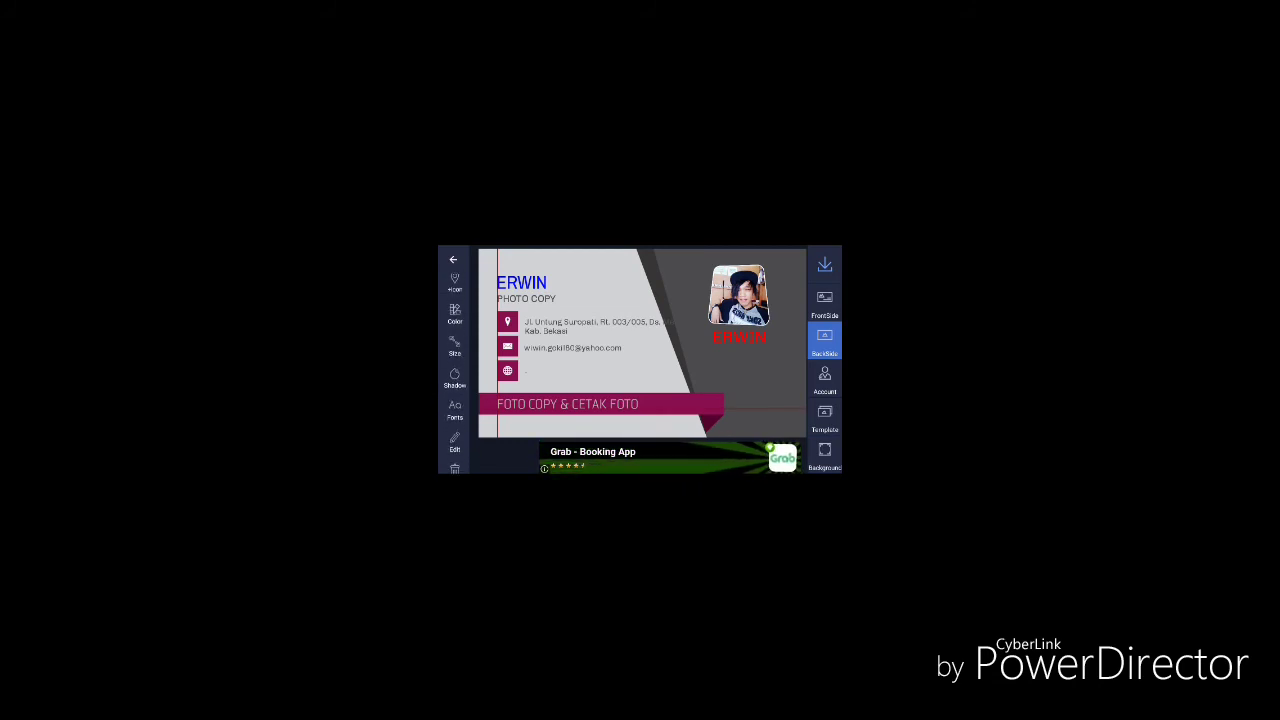
pyautogui.scroll(-3, 455, 365)
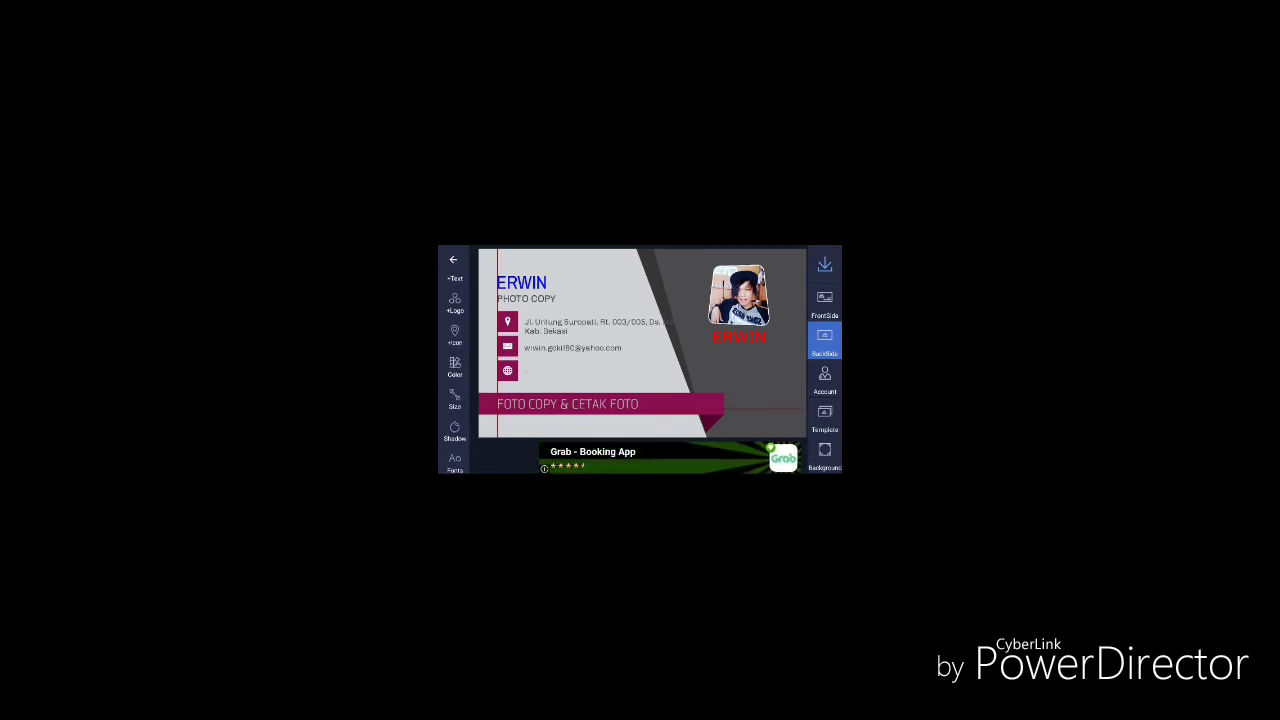
pyautogui.scroll(-1, 455, 365)
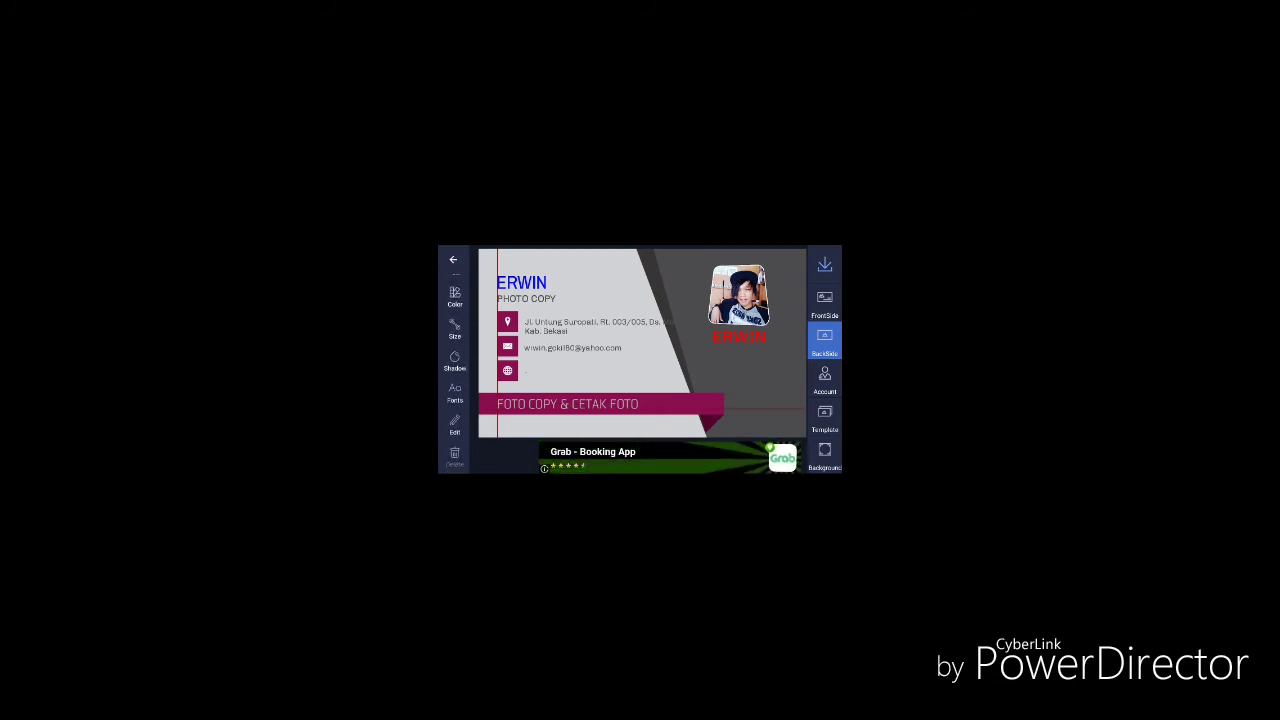
pyautogui.click(455, 392)
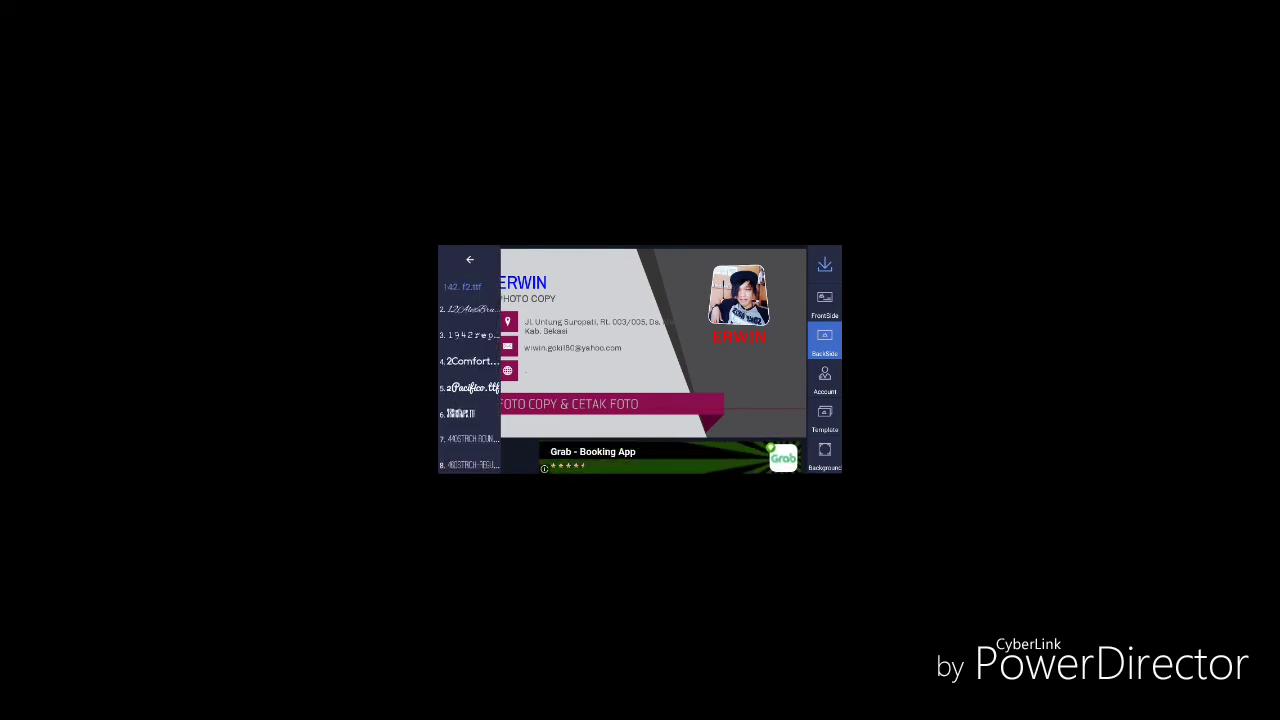
pyautogui.click(472, 387)
pyautogui.scroll(-2, 470, 400)
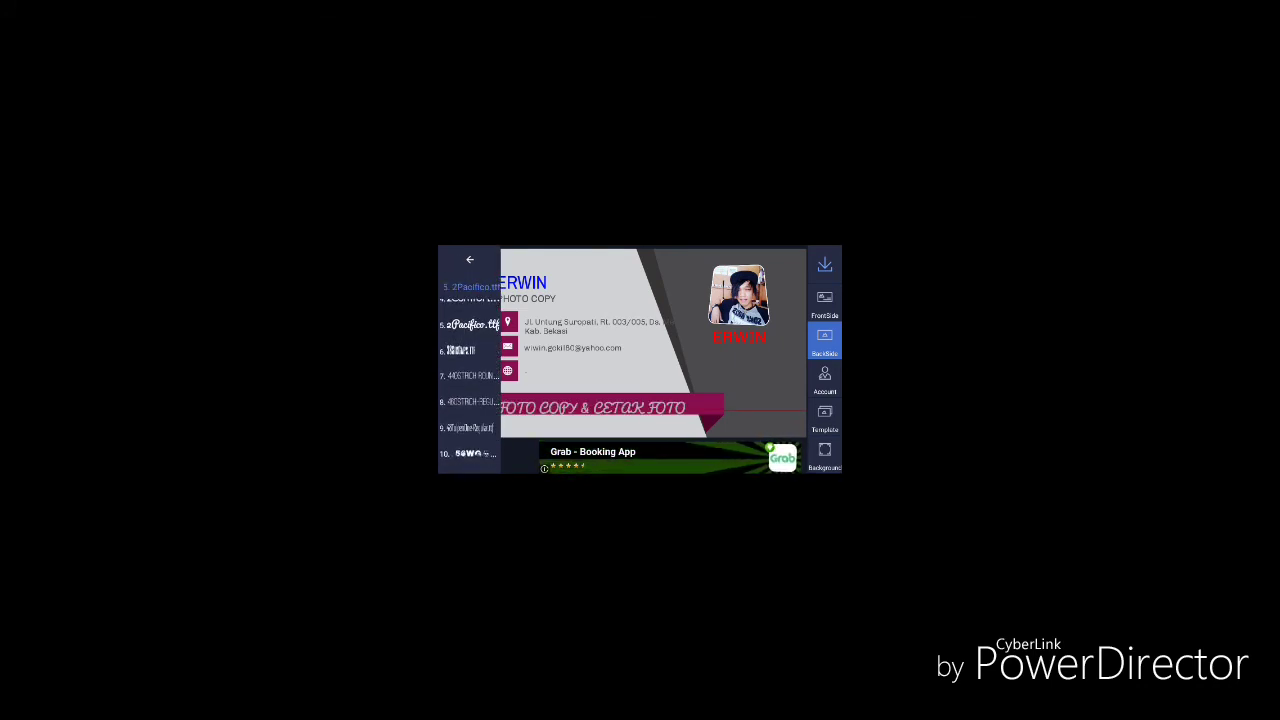
pyautogui.scroll(-3, 470, 380)
pyautogui.click(470, 394)
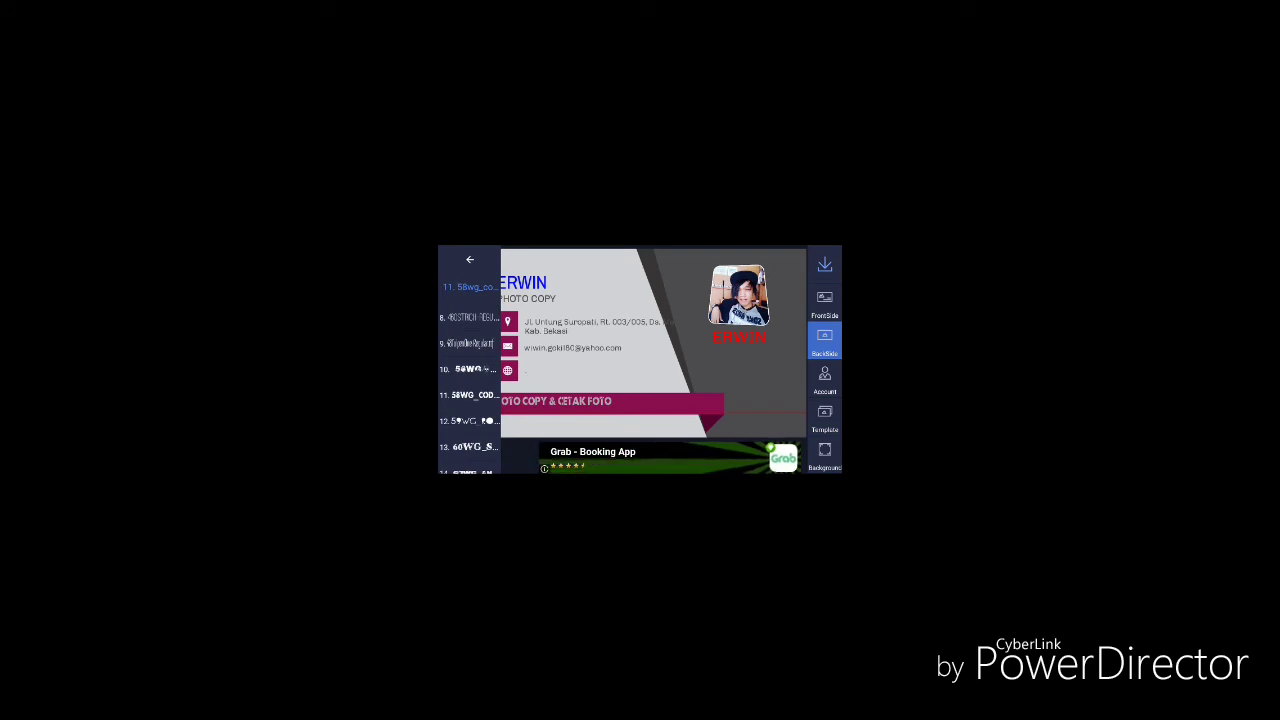
pyautogui.scroll(-2, 470, 390)
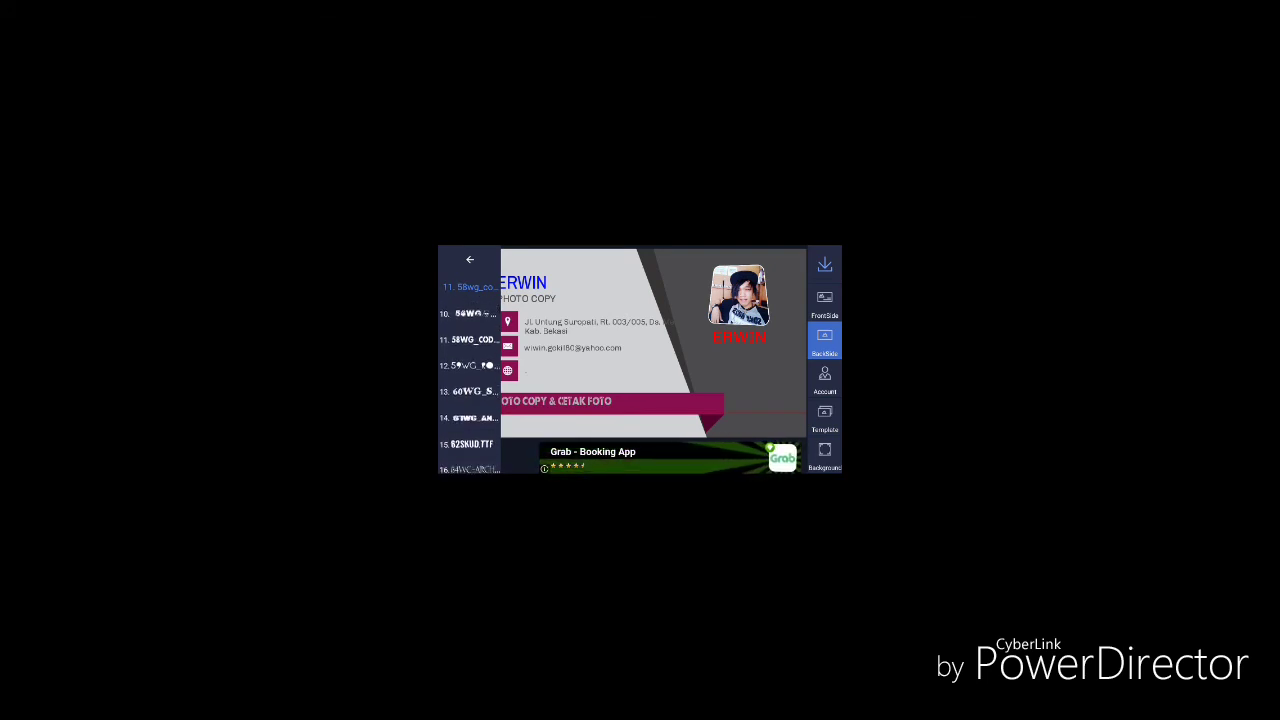
pyautogui.scroll(-2, 470, 390)
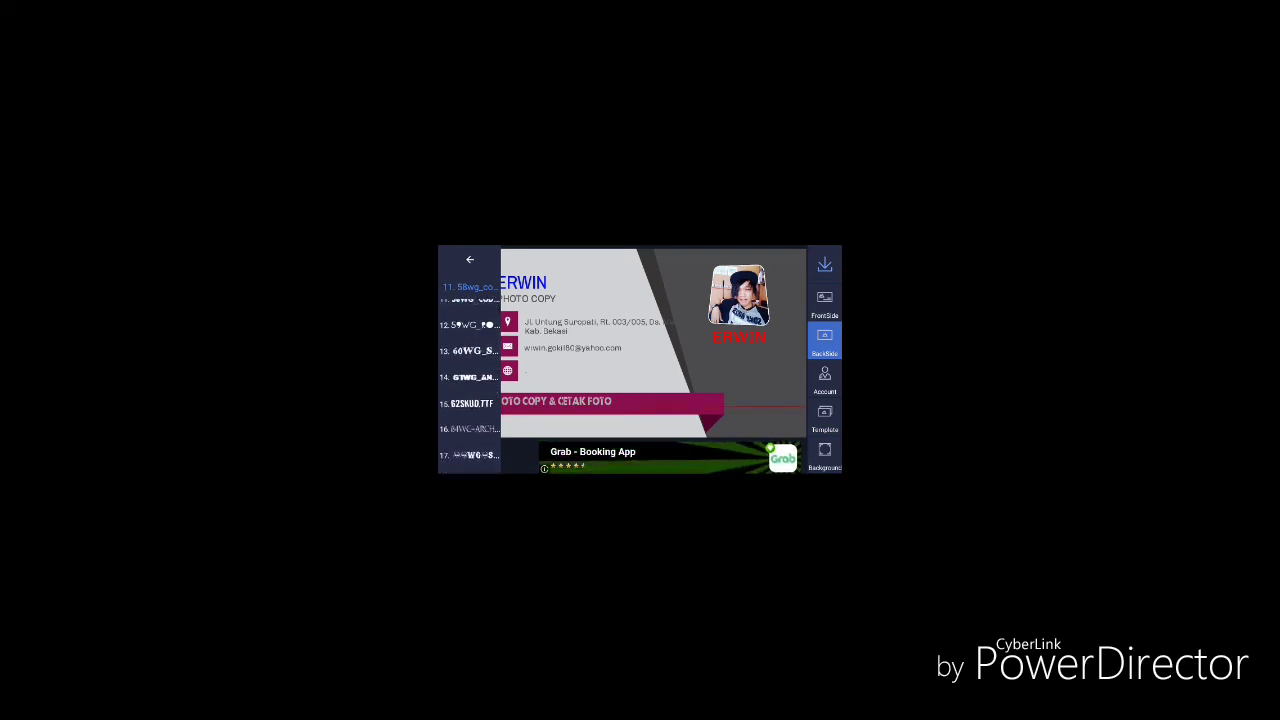
pyautogui.click(470, 395)
pyautogui.scroll(-2, 470, 390)
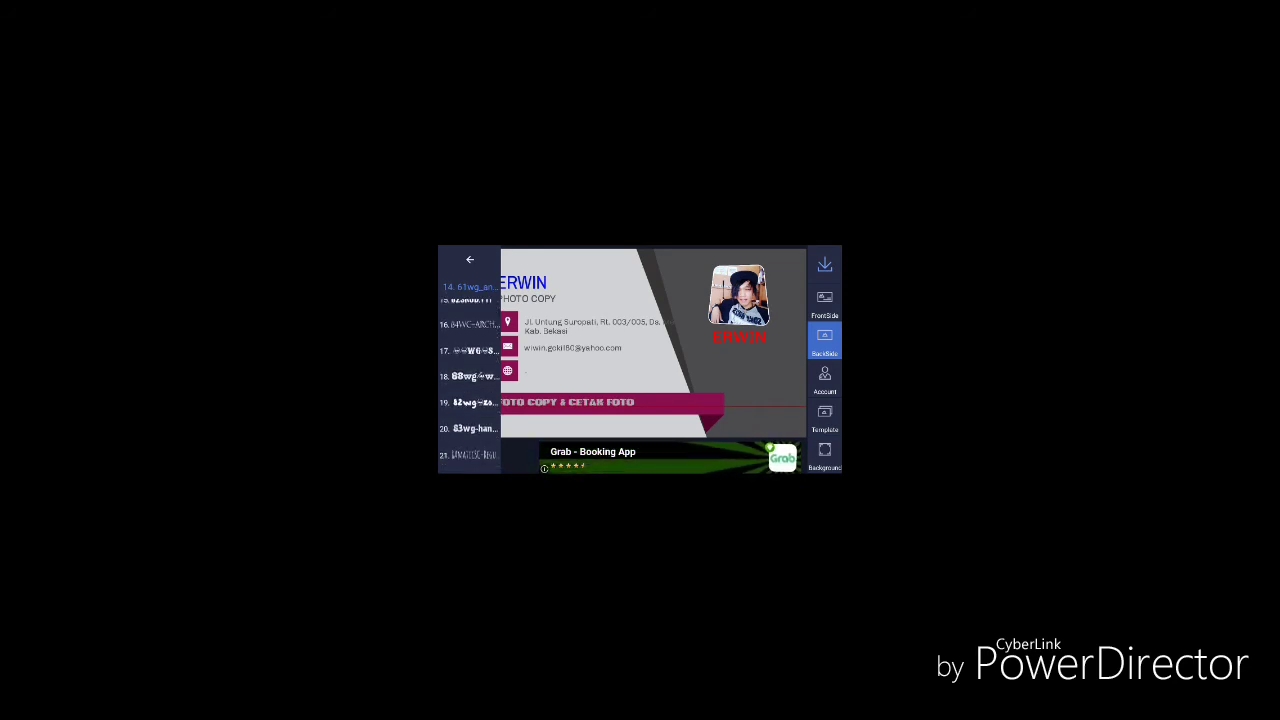
pyautogui.scroll(-2, 470, 390)
pyautogui.click(470, 259)
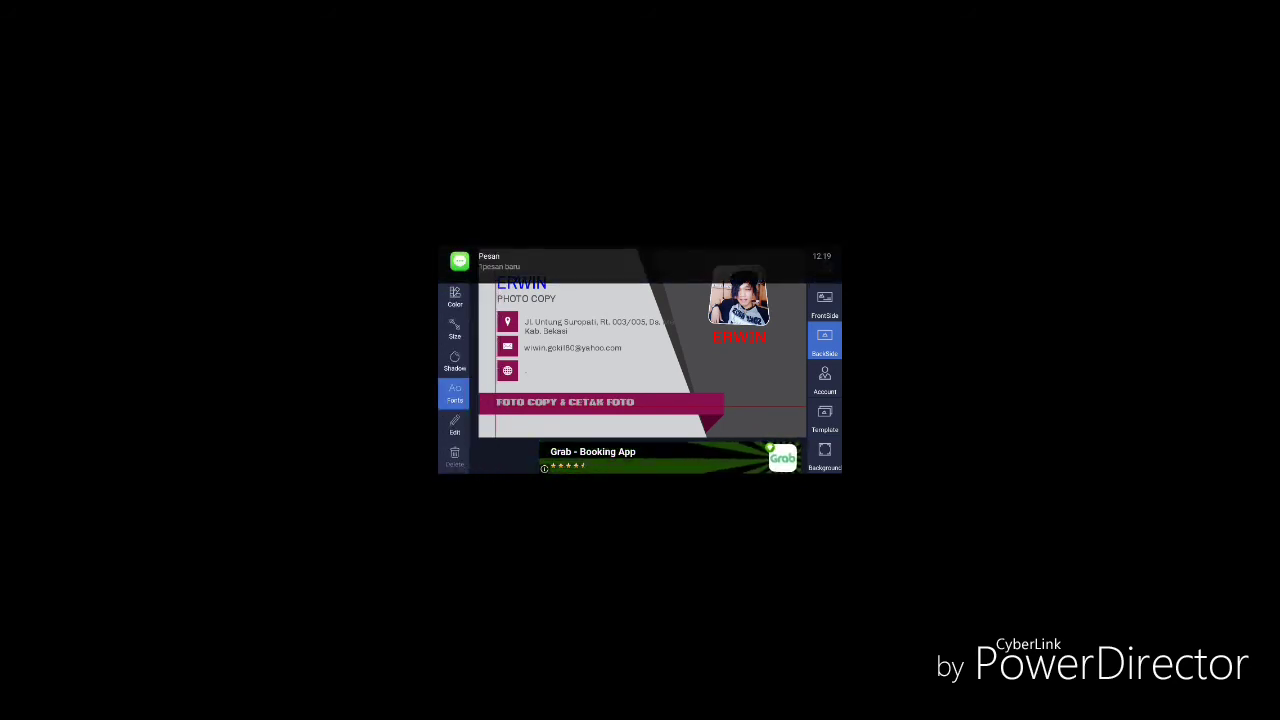
# Enlarge the banner text to size 62 and nudge it onto the magenta ribbon
pyautogui.click(455, 330)
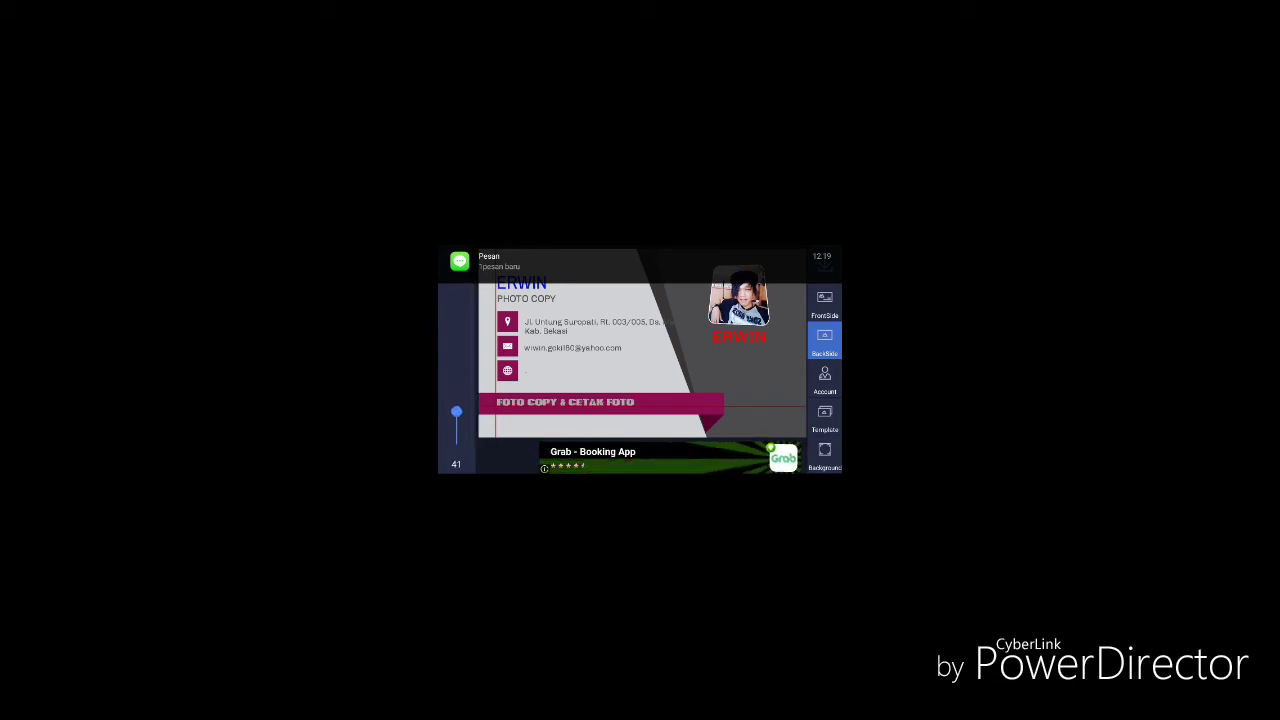
pyautogui.moveTo(456, 411); pyautogui.dragTo(456, 394)
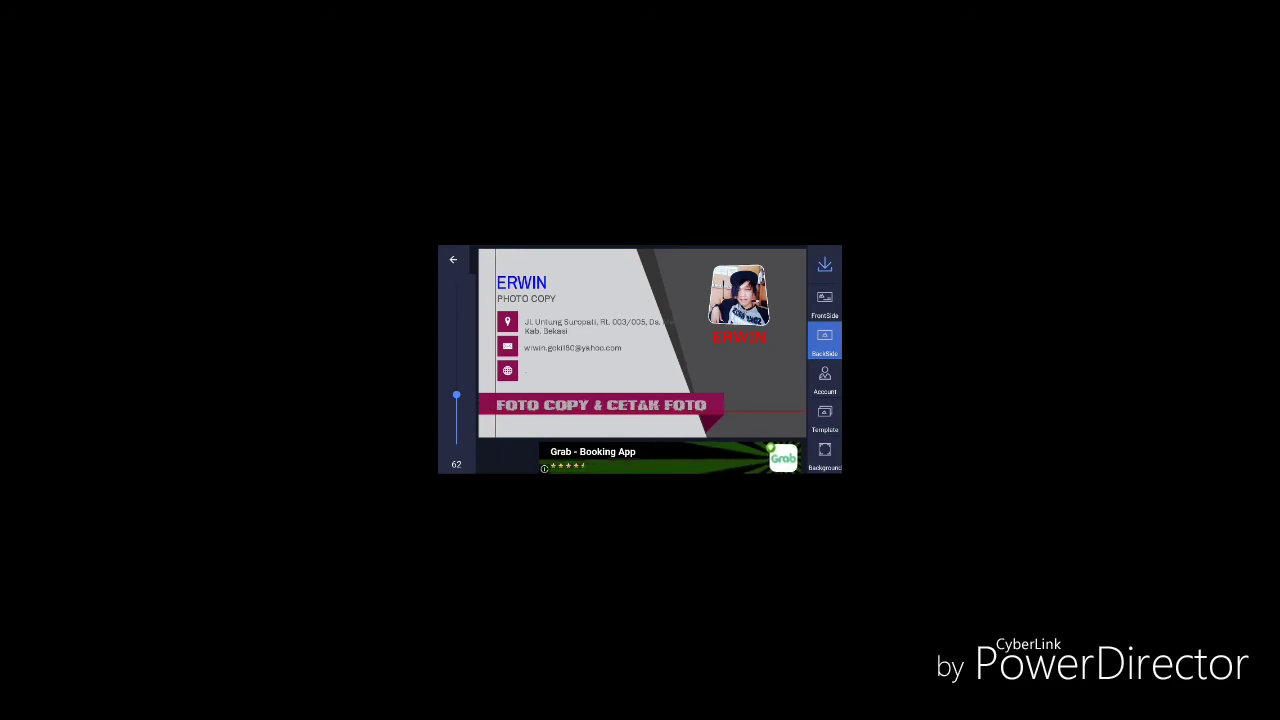
pyautogui.moveTo(601, 405); pyautogui.dragTo(600, 404)
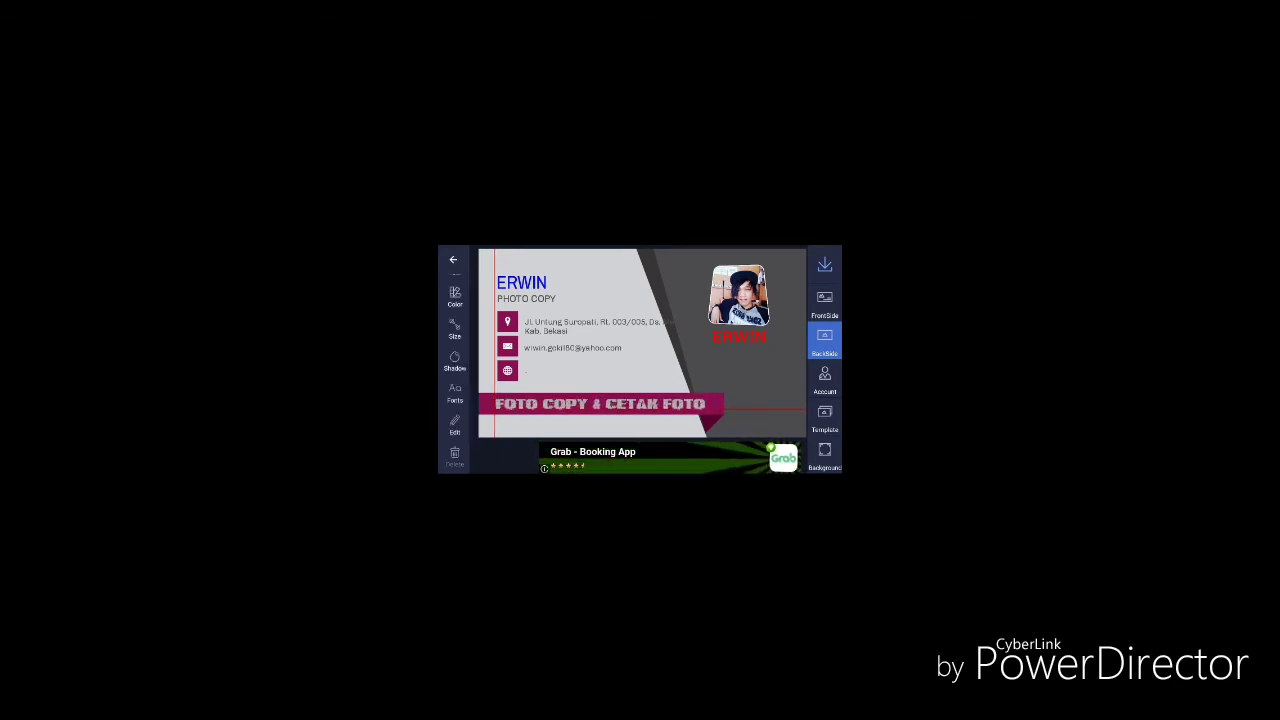
pyautogui.click(455, 297)
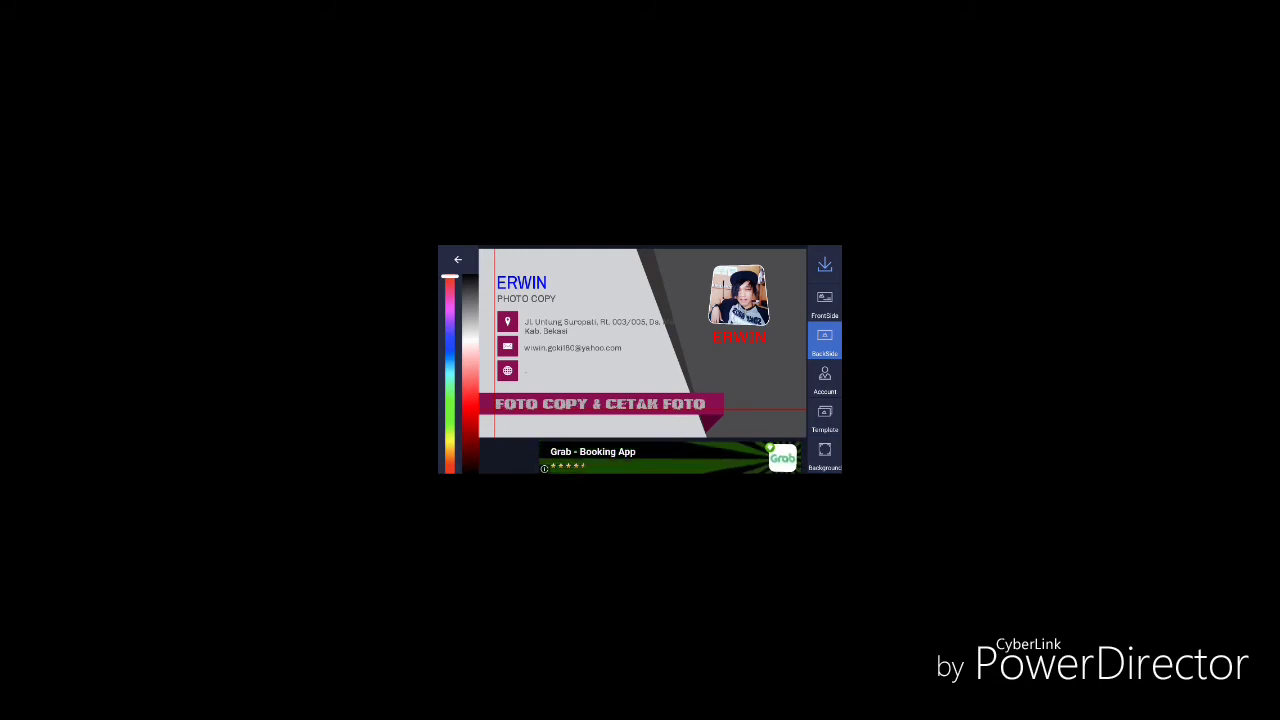
# Turn the FOTO COPY & CETAK FOTO banner cyan and the location-marker address line red
pyautogui.moveTo(450, 276); pyautogui.dragTo(450, 378)
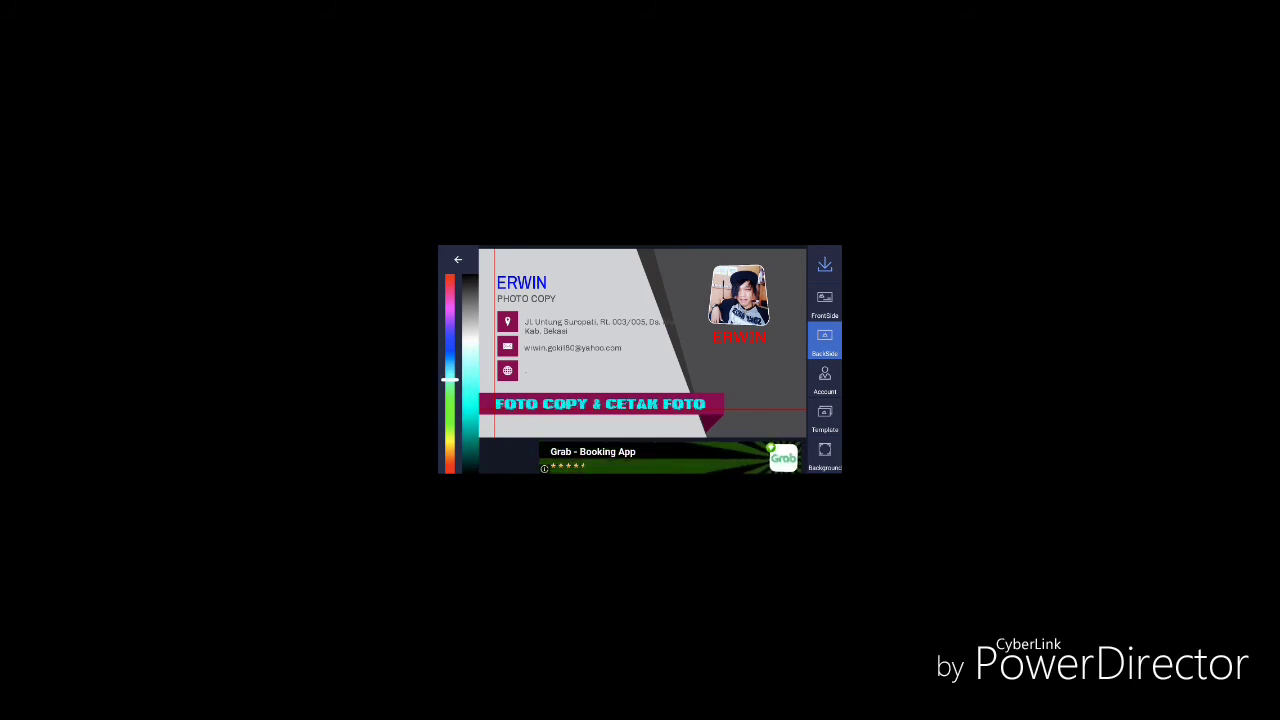
pyautogui.click(458, 259)
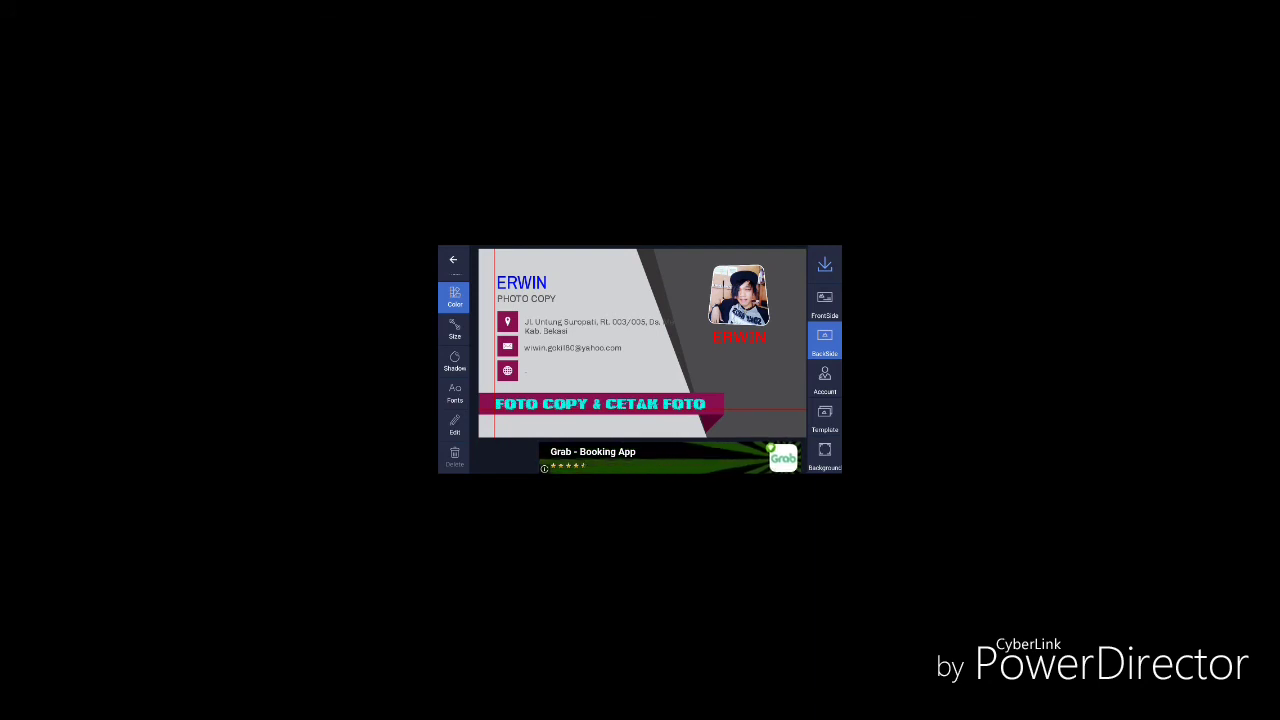
pyautogui.click(590, 326)
pyautogui.click(455, 296)
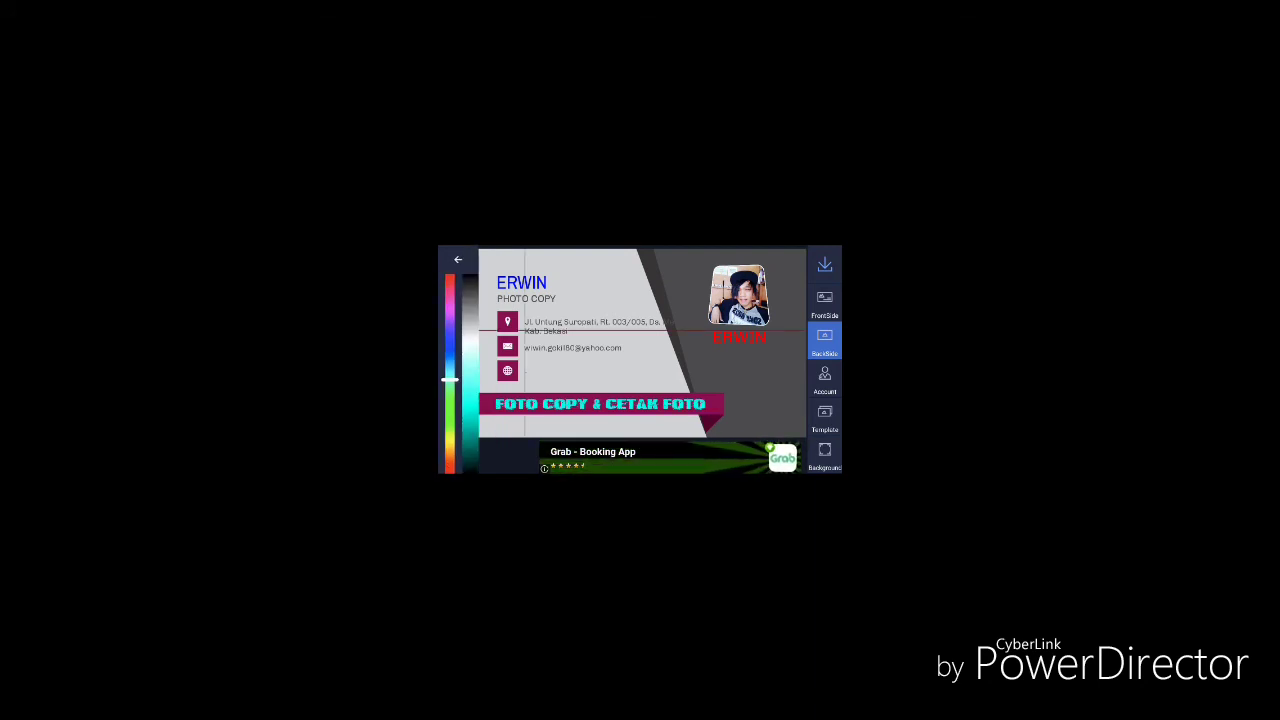
pyautogui.moveTo(450, 380)
pyautogui.mouseDown()
pyautogui.moveTo(450, 280)
pyautogui.moveTo(450, 435)
pyautogui.moveTo(450, 276)
pyautogui.mouseUp()
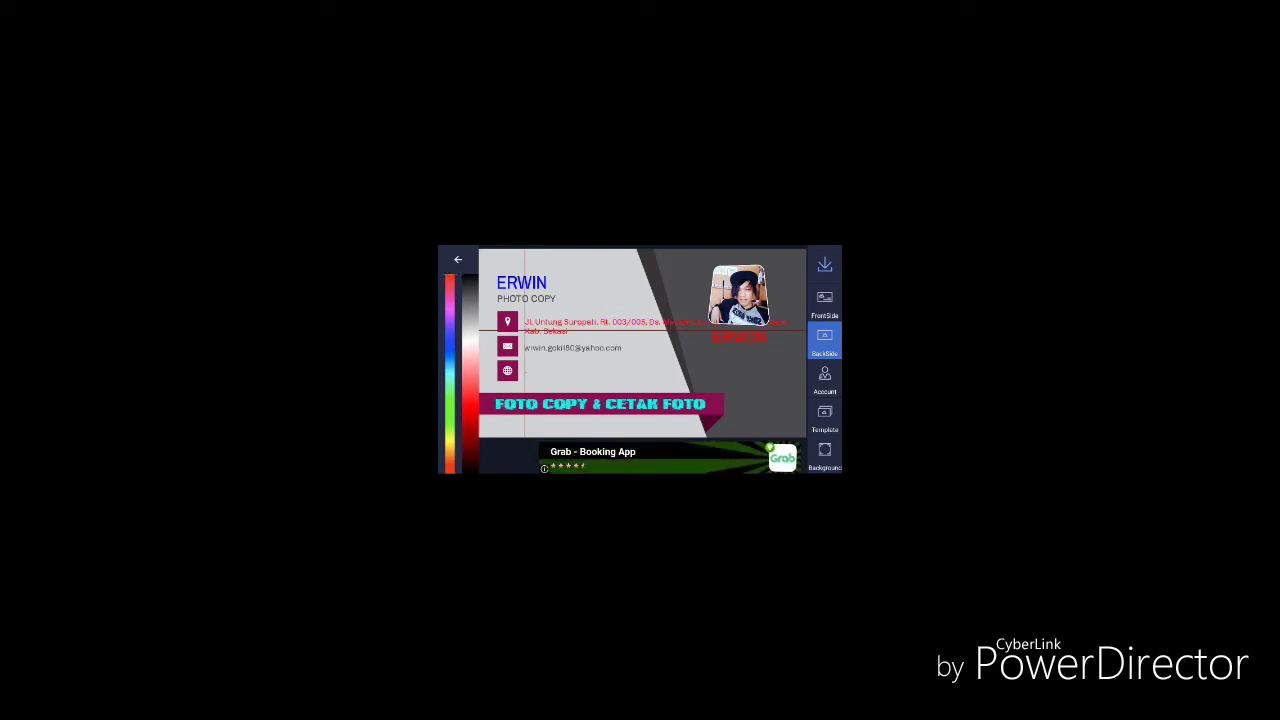
pyautogui.click(447, 259)
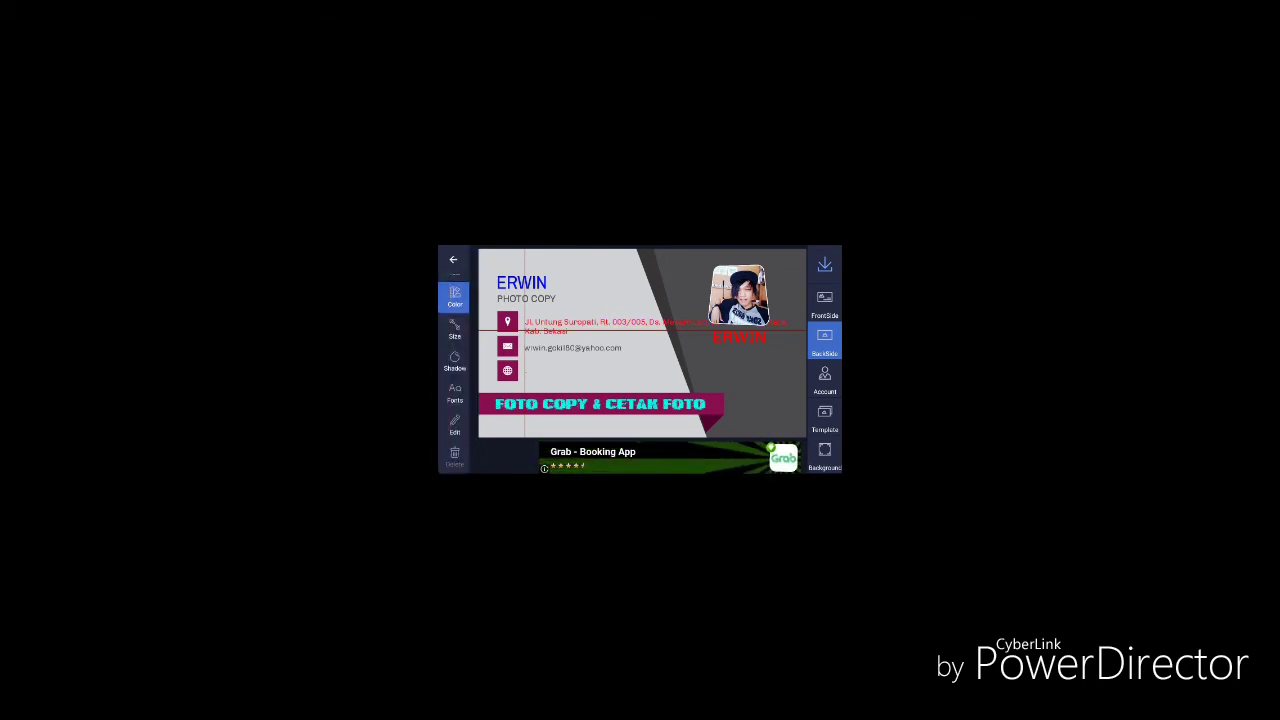
# Break the red address onto a new line at the sub-district name and preview it
pyautogui.click(454, 425)
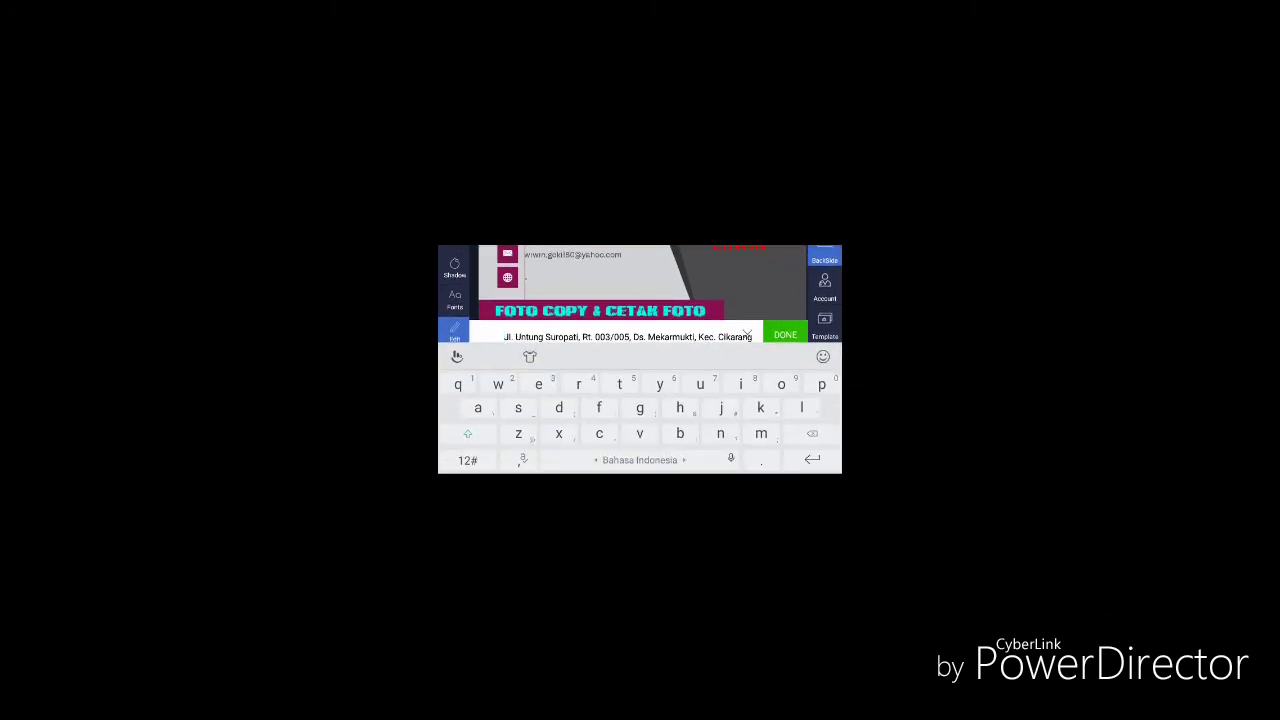
pyautogui.doubleClick(682, 337)
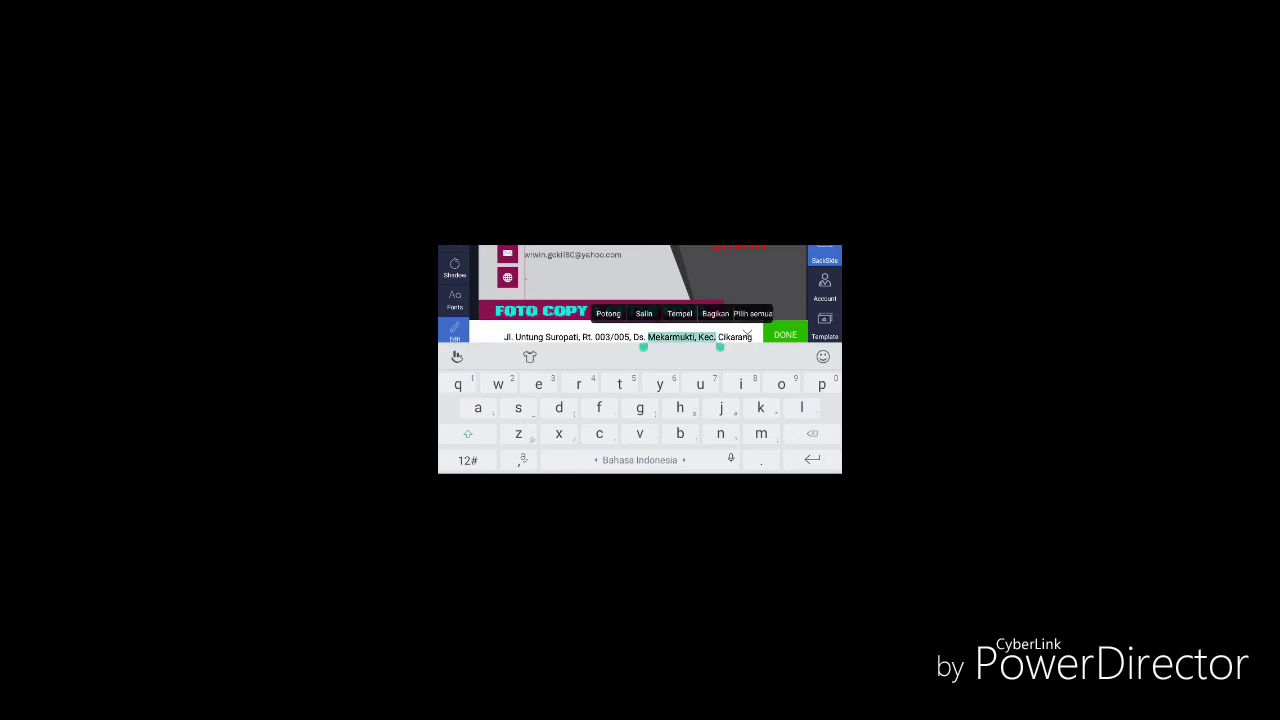
pyautogui.click(696, 337)
pyautogui.moveTo(696, 351)
pyautogui.mouseDown()
pyautogui.moveTo(752, 351)
pyautogui.moveTo(698, 351)
pyautogui.mouseUp()
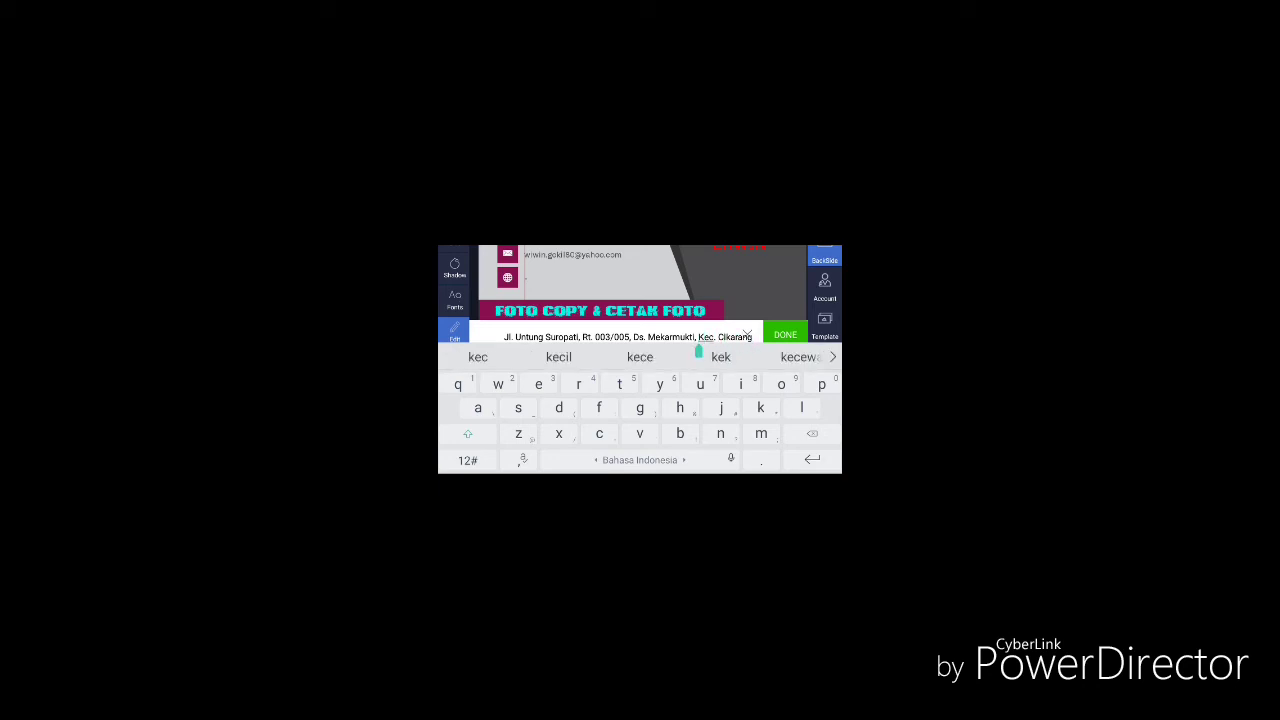
pyautogui.write('Utara, Kab. Bekasi')
pyautogui.press('Return')
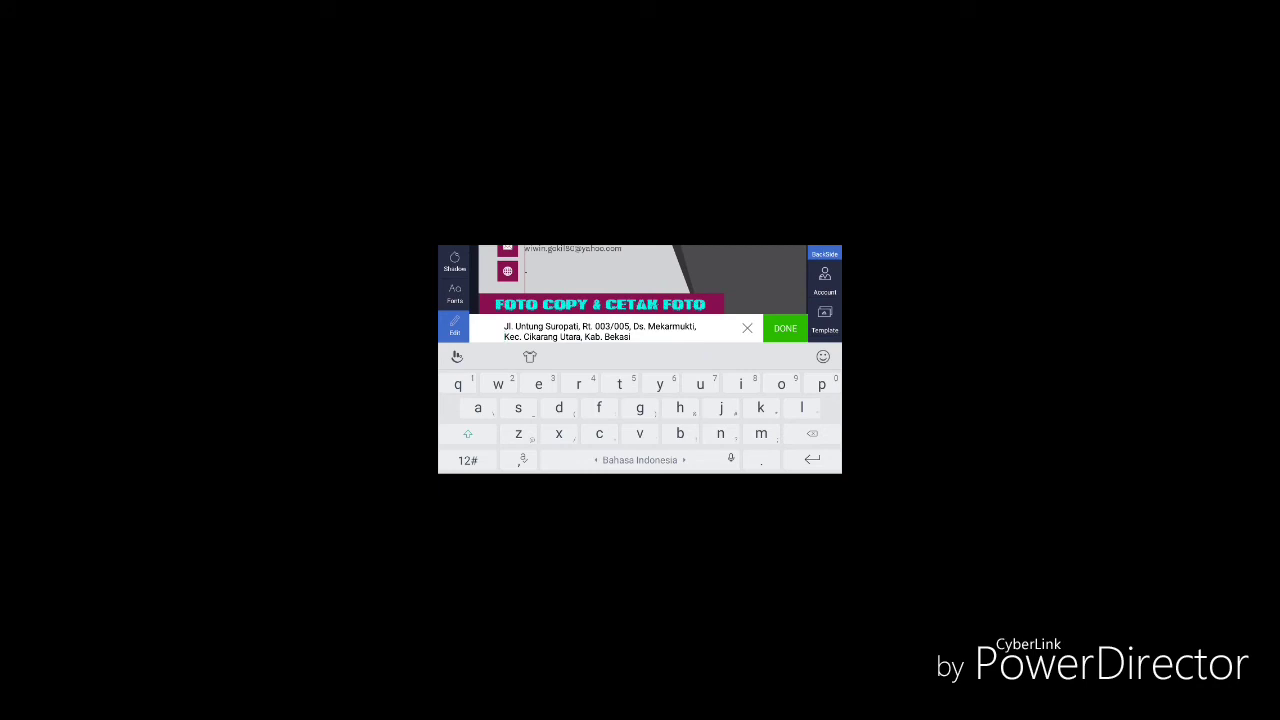
pyautogui.press('Escape')
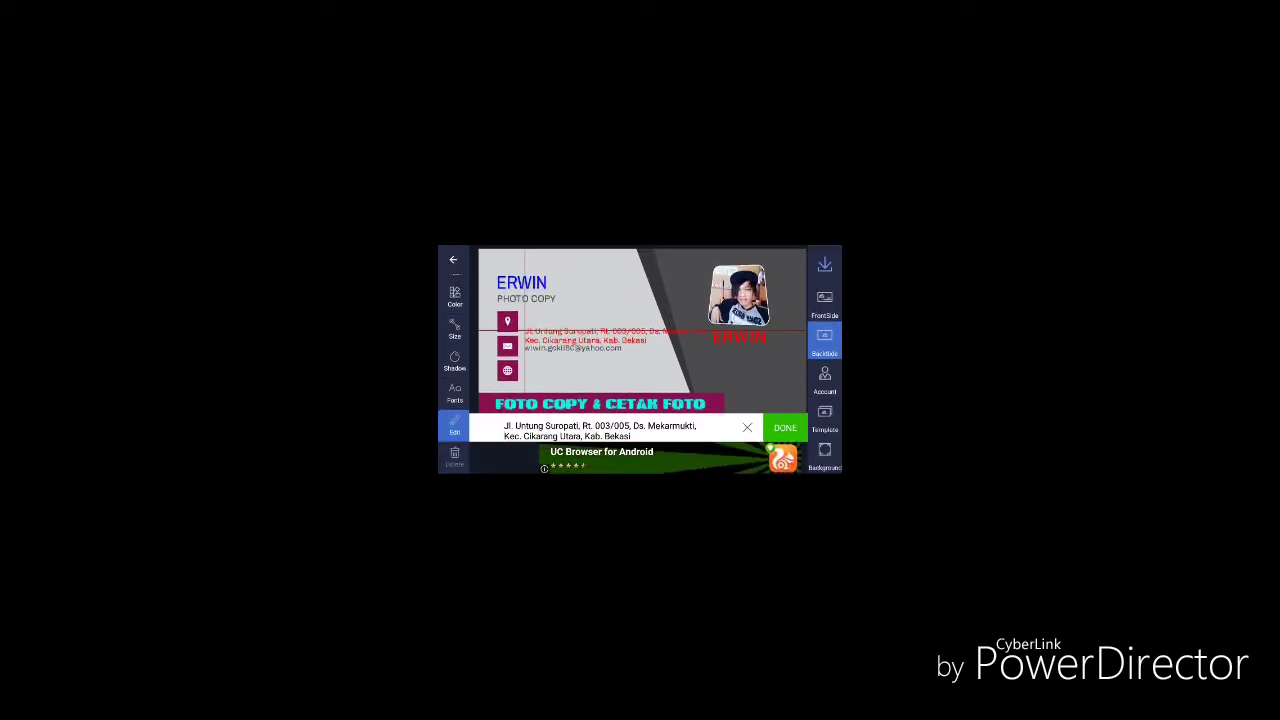
# Add another line break before the village name and preview the address
pyautogui.click(639, 432)
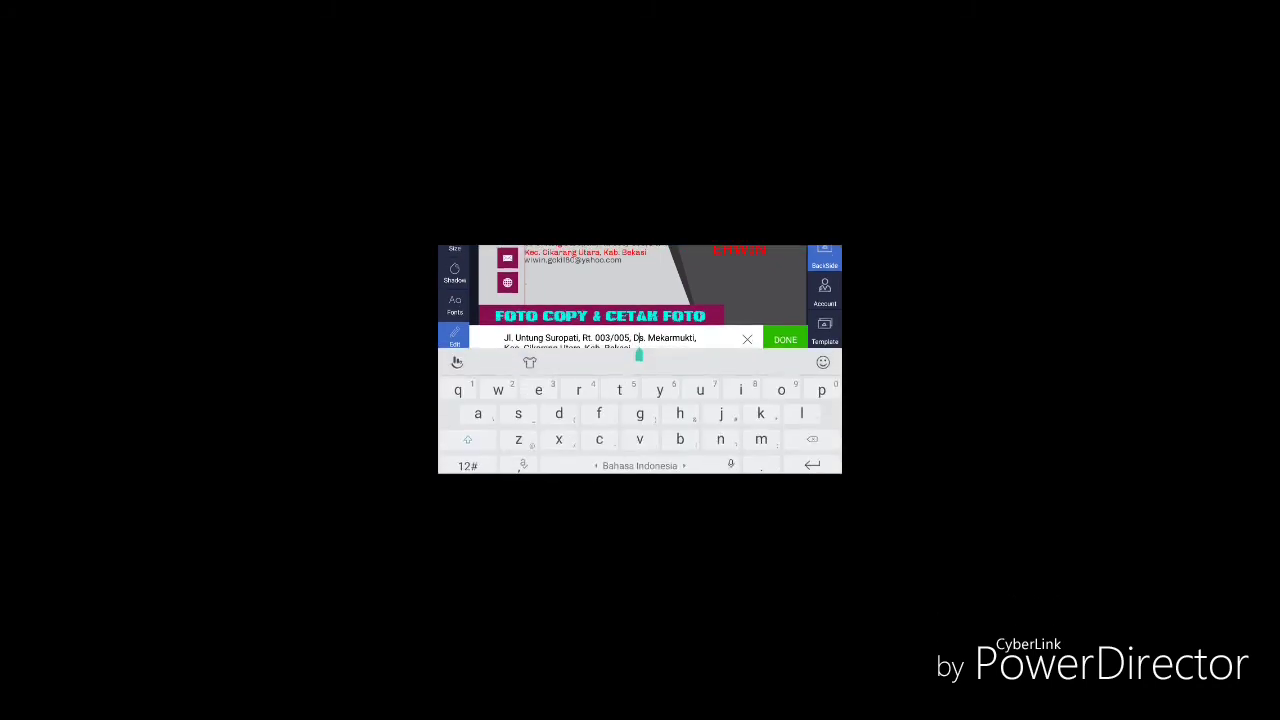
pyautogui.click(633, 337)
pyautogui.press('Return')
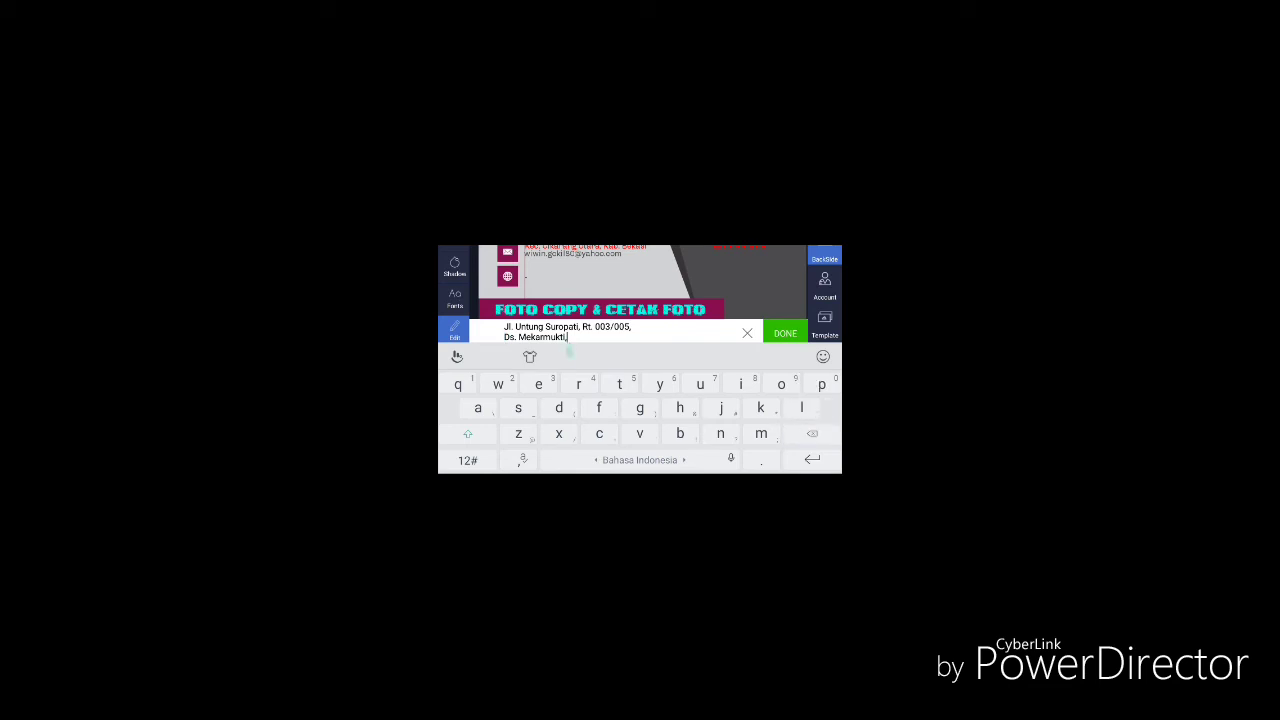
pyautogui.press('Escape')
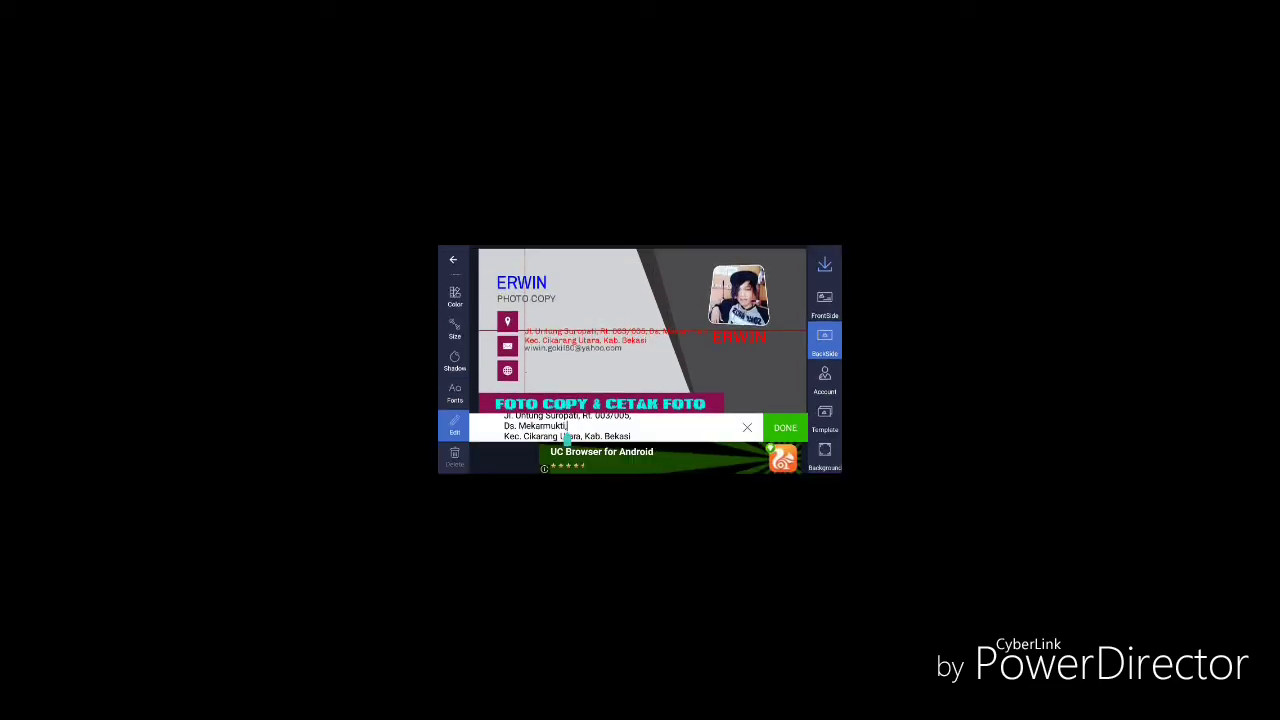
# Join the Ds. Mekarmukti and Kec. lines, put Kab. Bekasi on its own line, and confirm
pyautogui.click(504, 436)
pyautogui.click(504, 436)
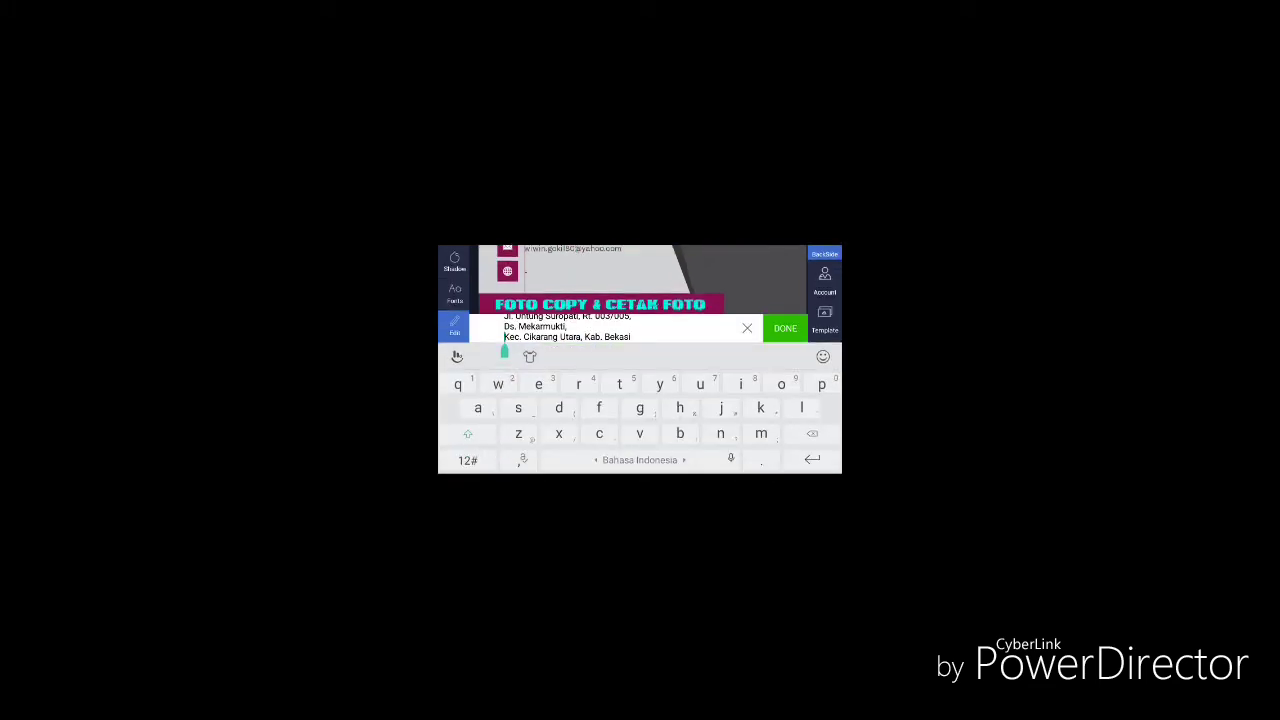
pyautogui.press('BackSpace')
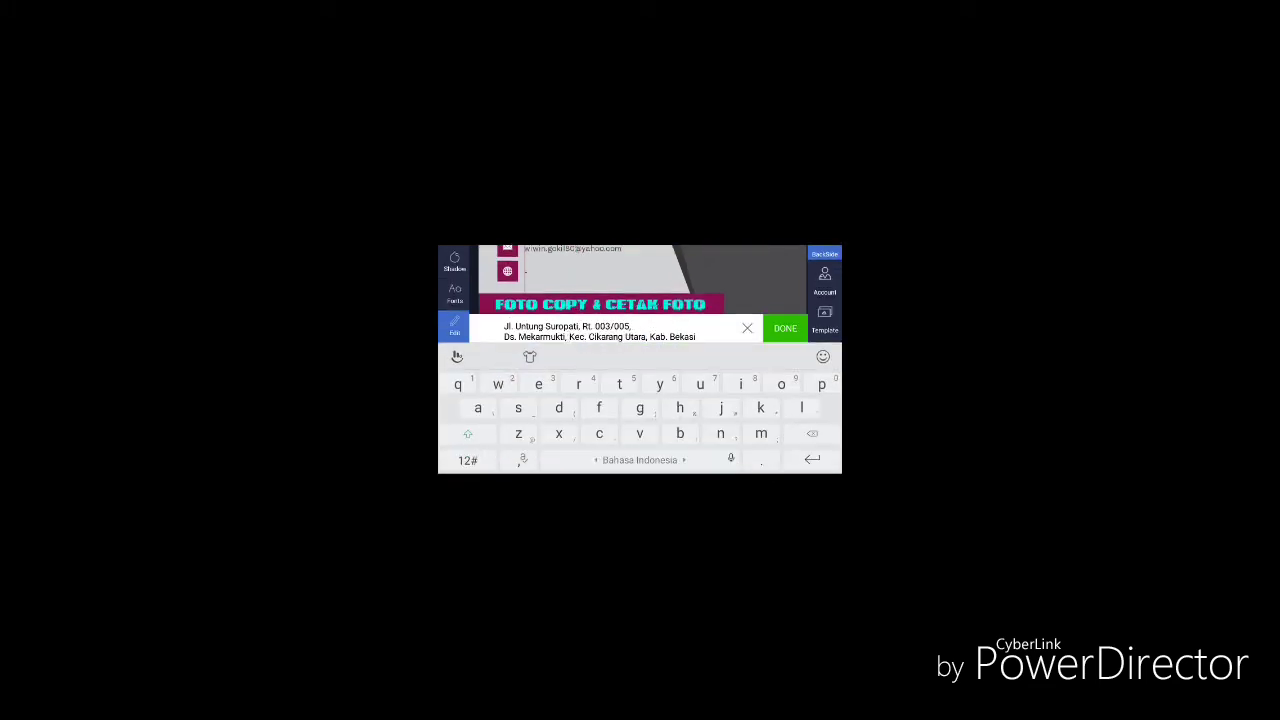
pyautogui.press('Escape')
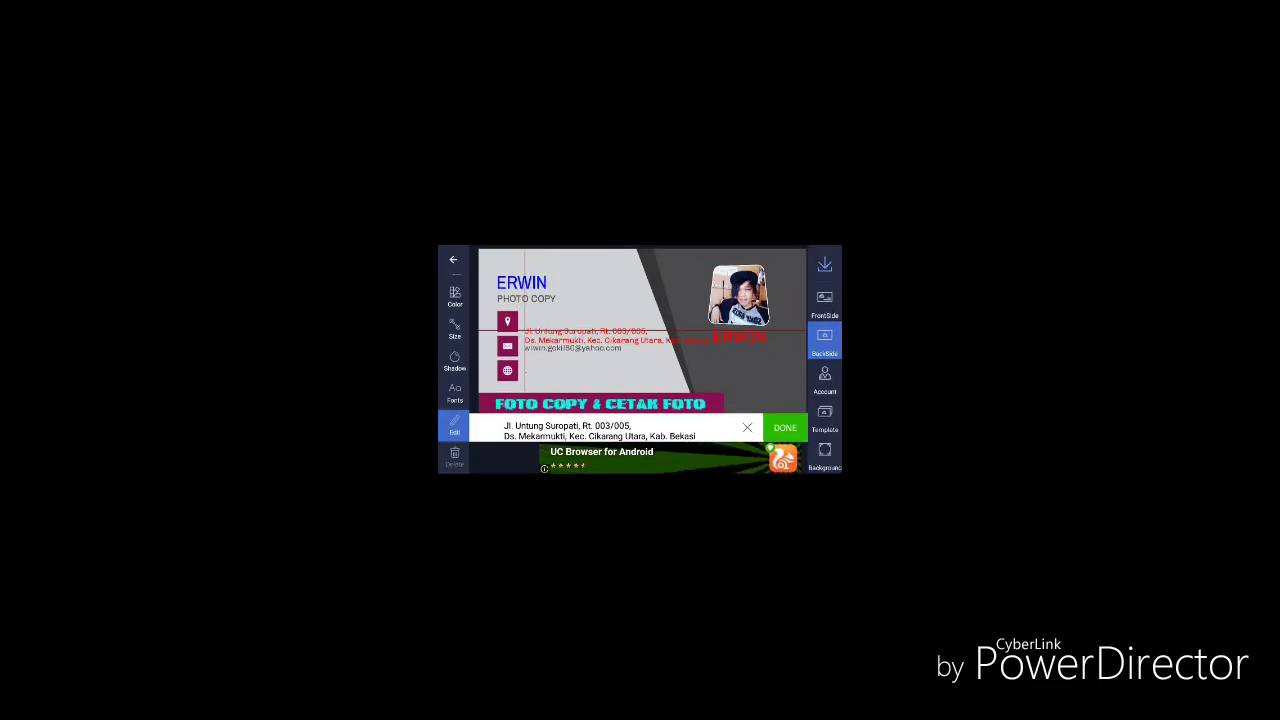
pyautogui.press('Return')
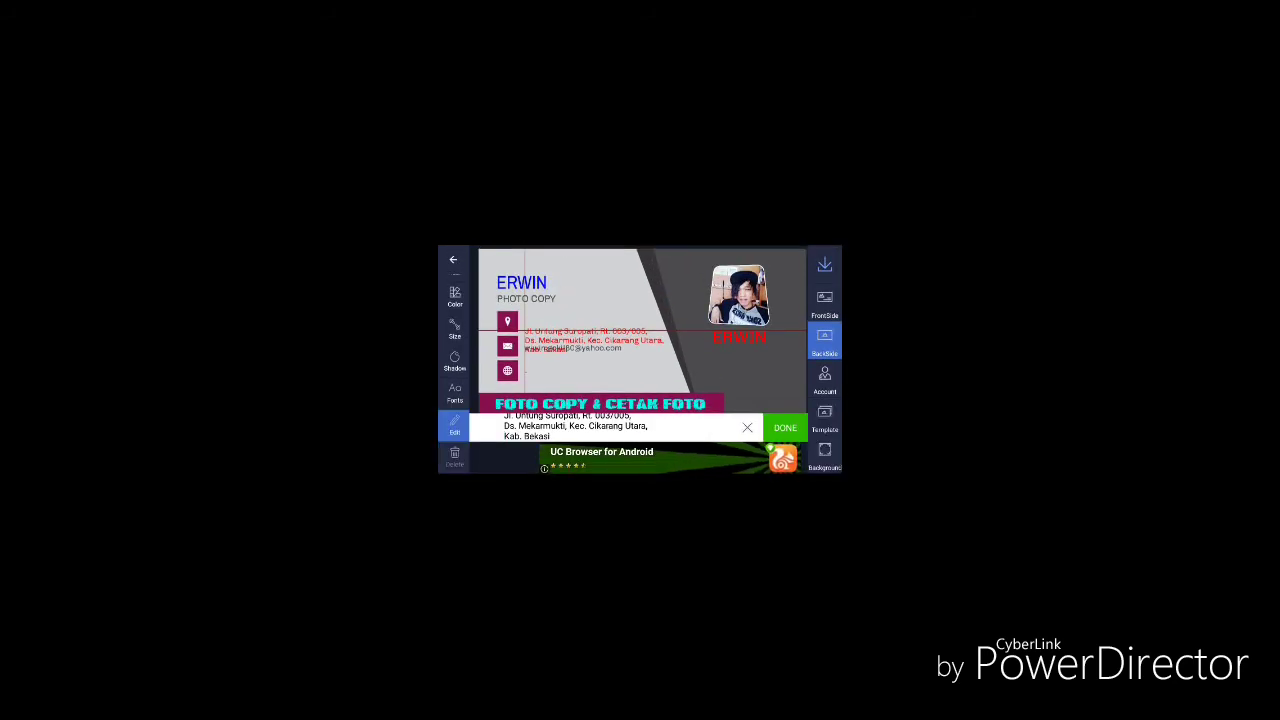
pyautogui.click(785, 427)
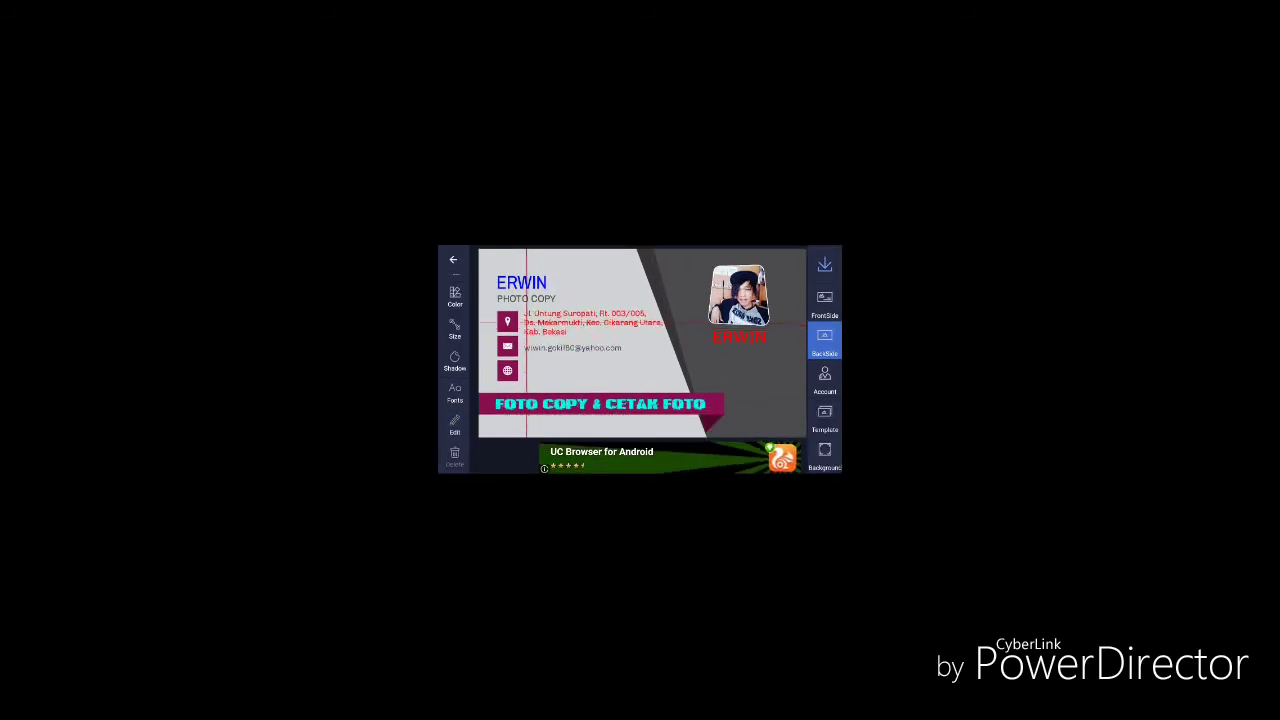
# Nudge the address block slightly up-left, make the email text blue, and save the card
pyautogui.moveTo(592, 322); pyautogui.dragTo(591, 321)
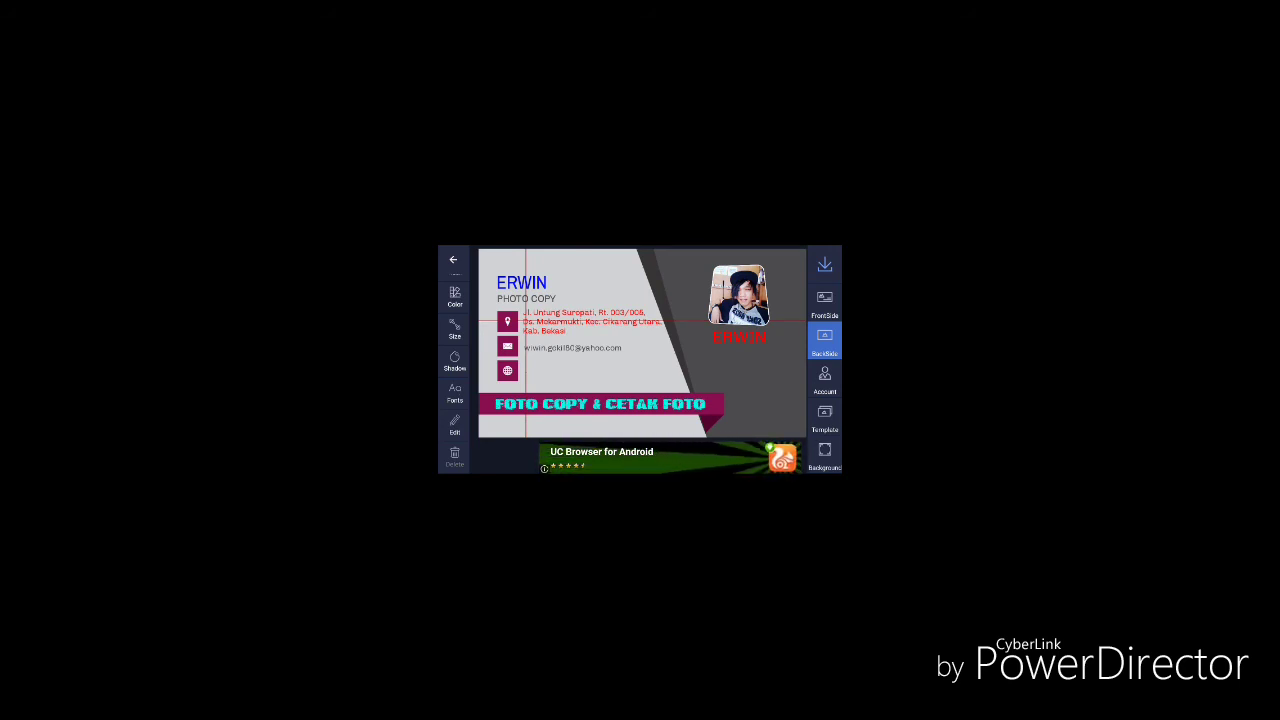
pyautogui.click(572, 347)
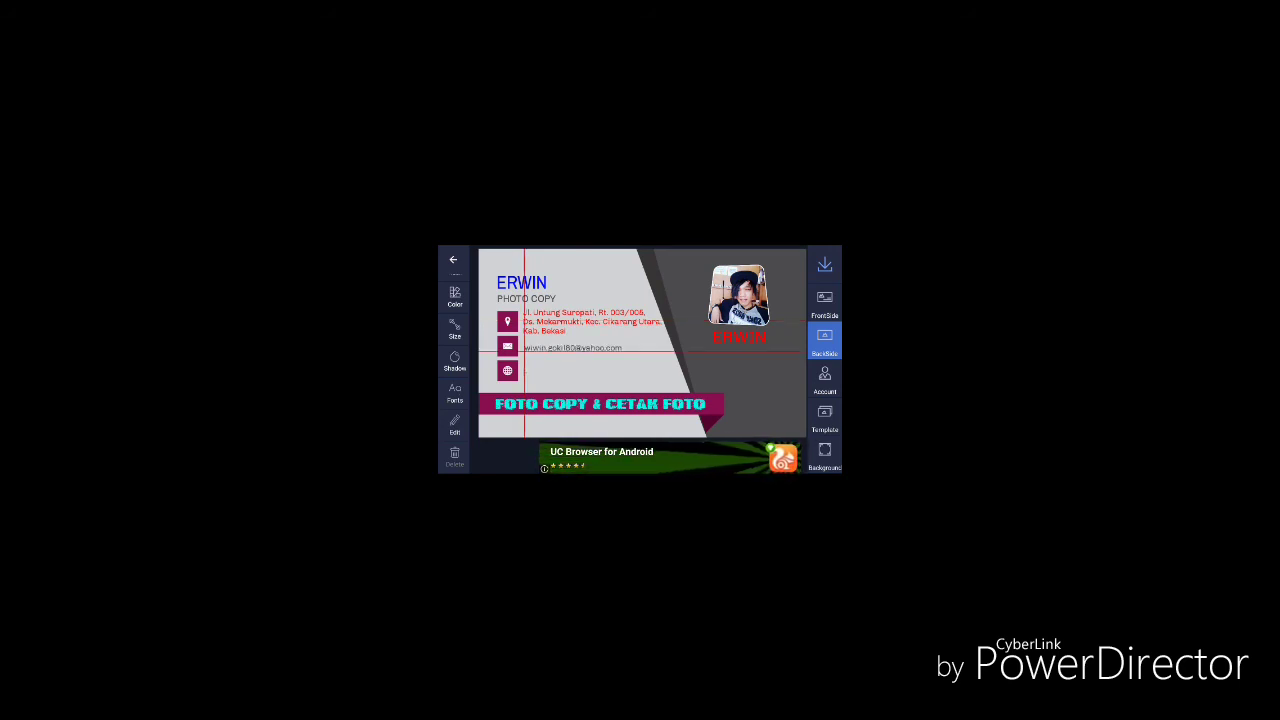
pyautogui.click(454, 296)
pyautogui.click(450, 351)
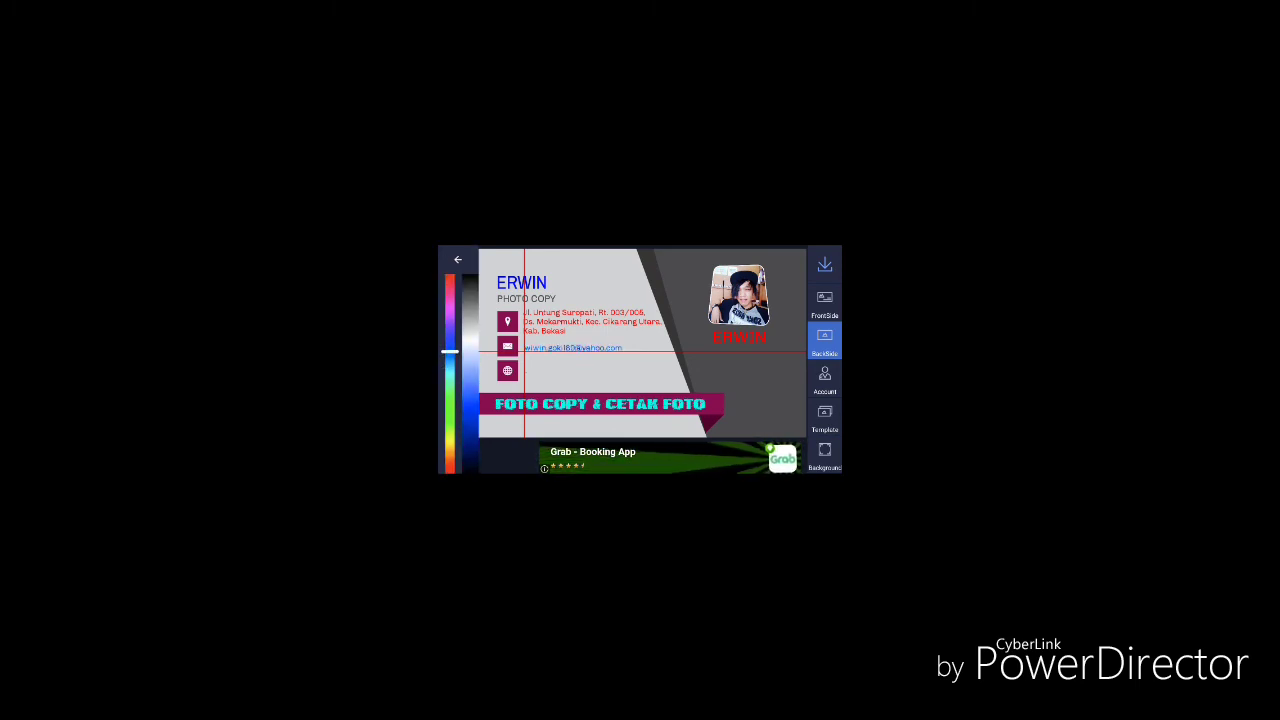
pyautogui.click(458, 259)
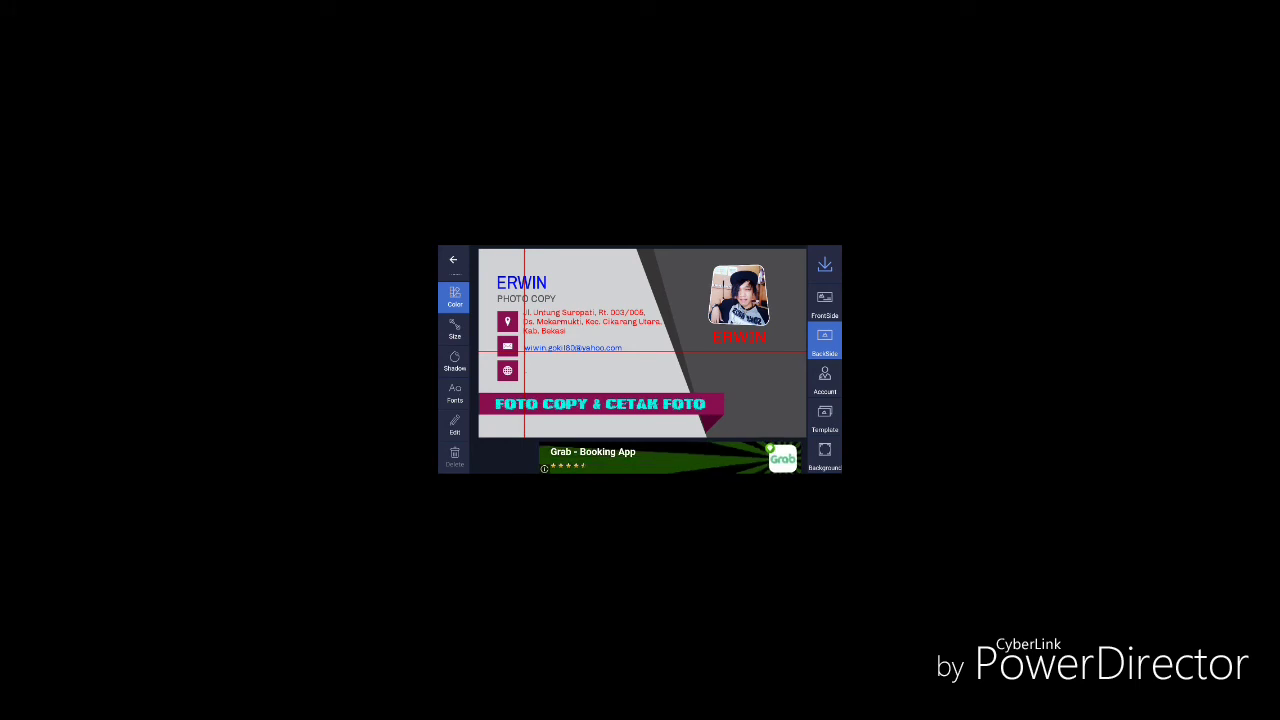
pyautogui.click(824, 264)
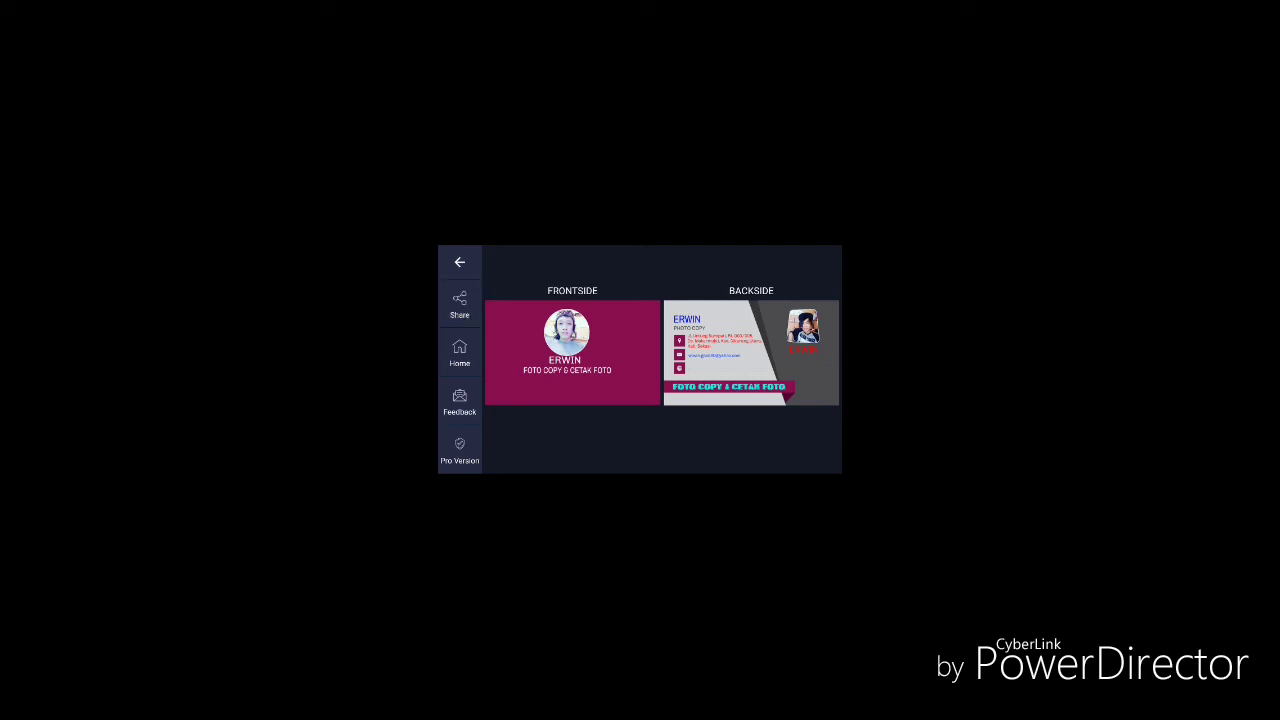
# Browse the share sheet destinations for the saved card, then cancel without sharing
pyautogui.click(459, 304)
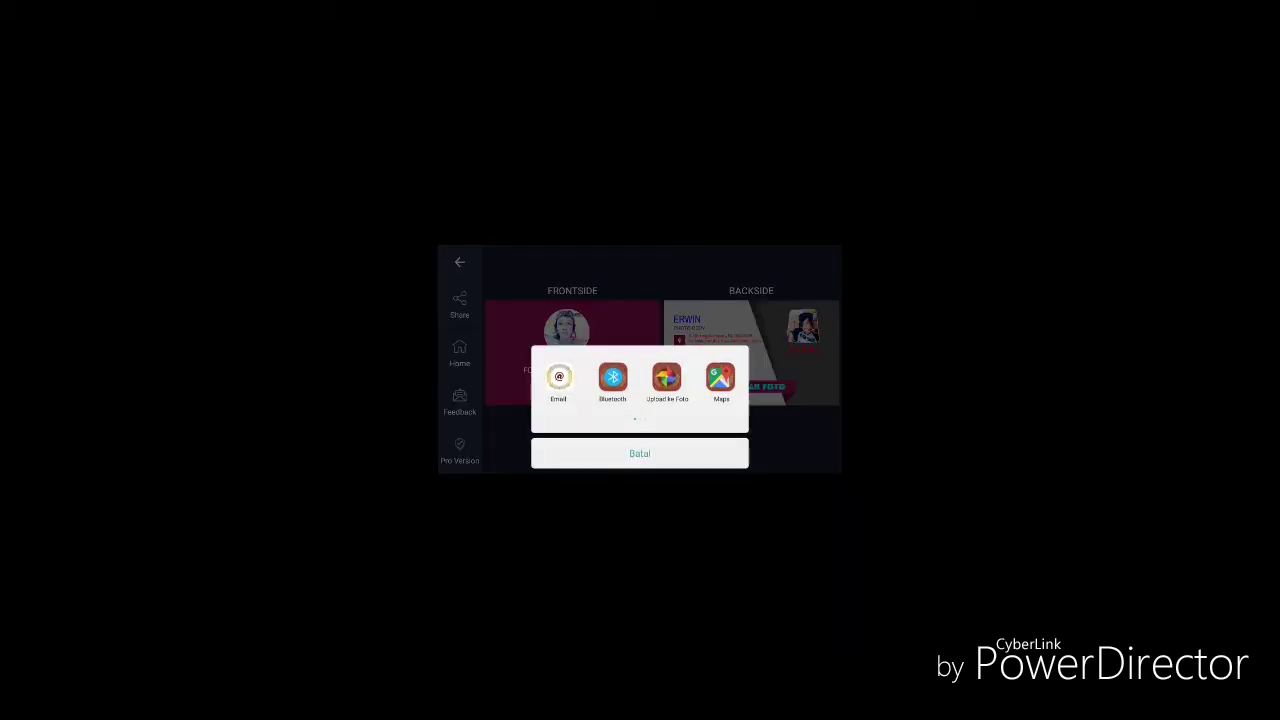
pyautogui.moveTo(680, 377); pyautogui.dragTo(620, 377)
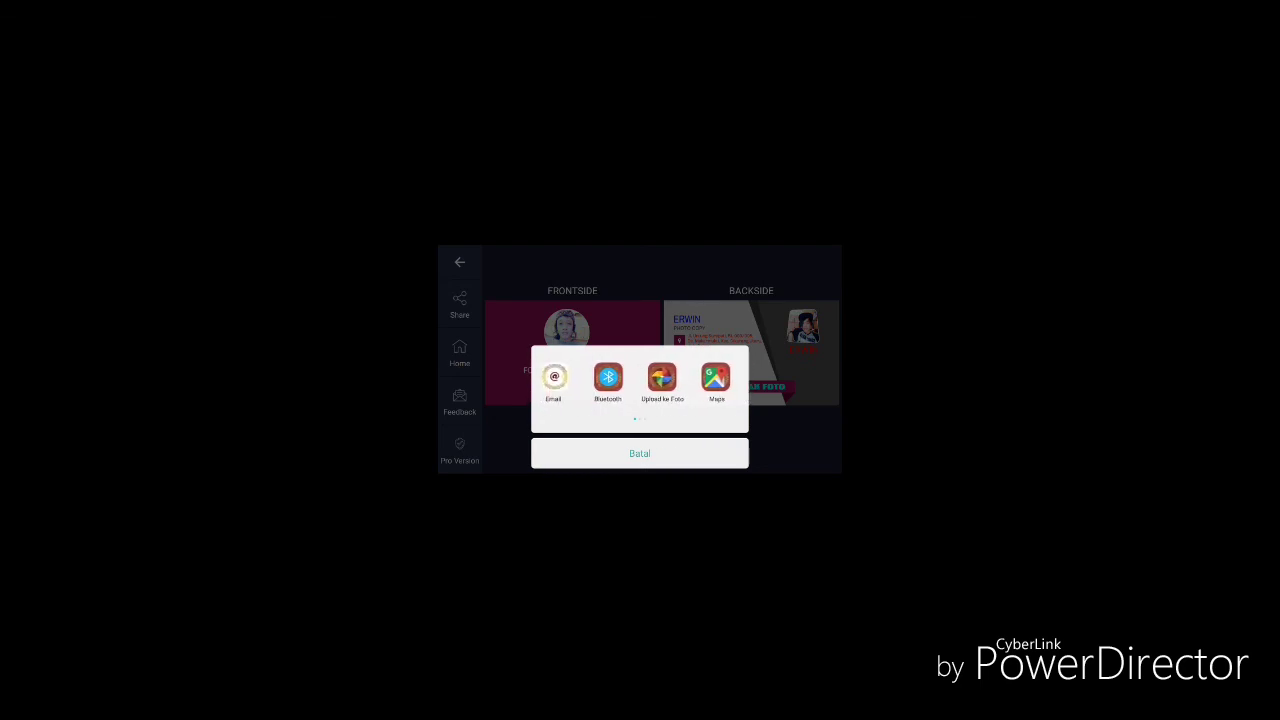
pyautogui.moveTo(716, 377); pyautogui.dragTo(538, 377)
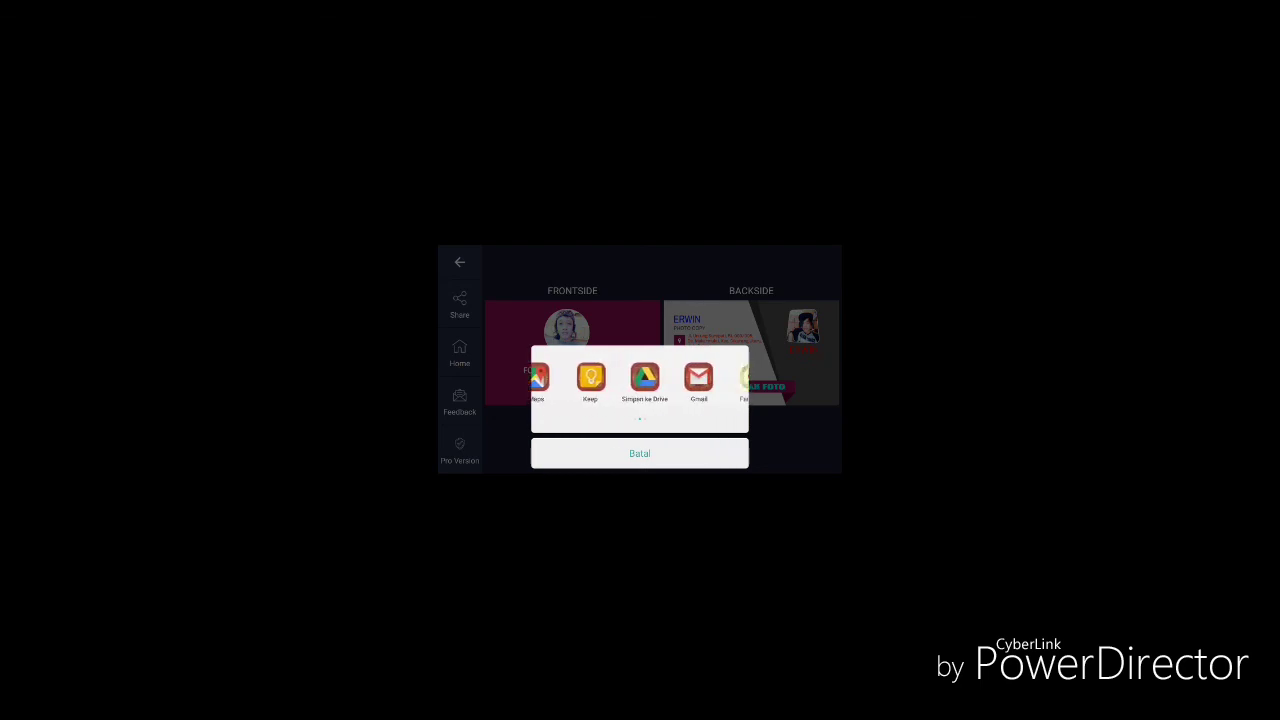
pyautogui.moveTo(690, 377)
pyautogui.mouseDown()
pyautogui.moveTo(536, 377)
pyautogui.moveTo(720, 377)
pyautogui.mouseUp()
pyautogui.moveTo(600, 377); pyautogui.dragTo(660, 377)
pyautogui.moveTo(540, 377); pyautogui.dragTo(720, 377)
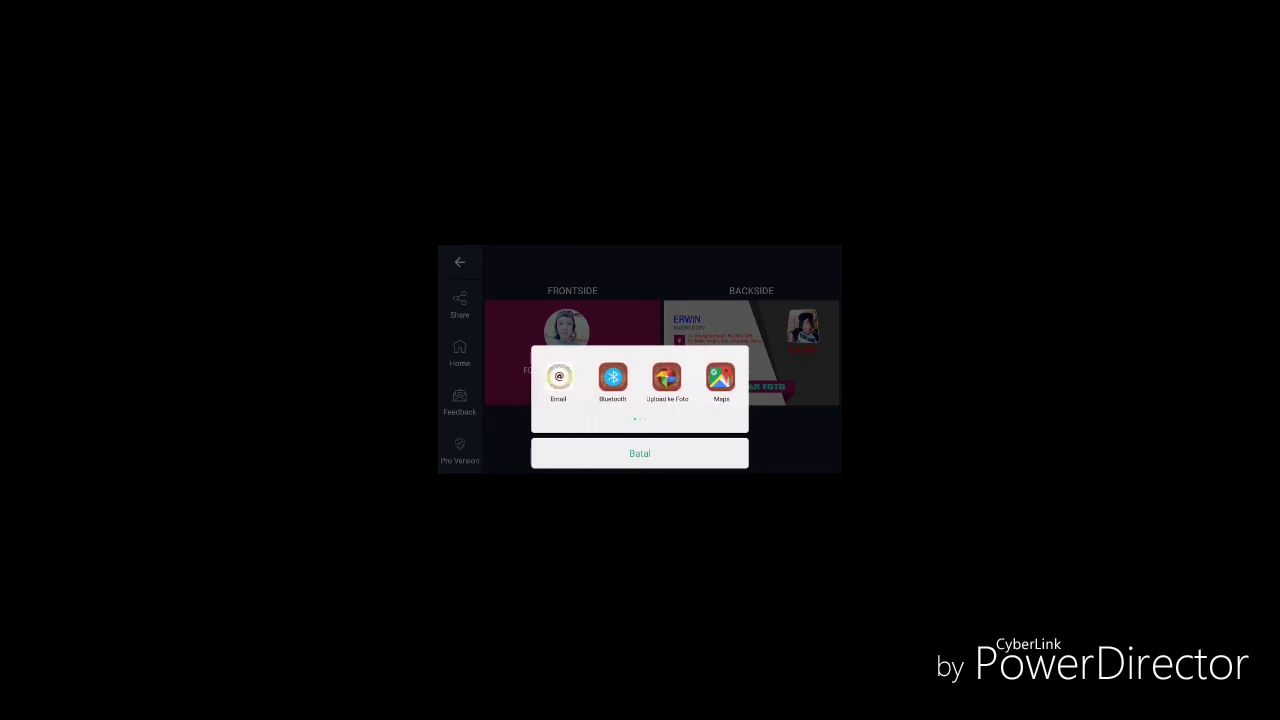
pyautogui.press('Escape')
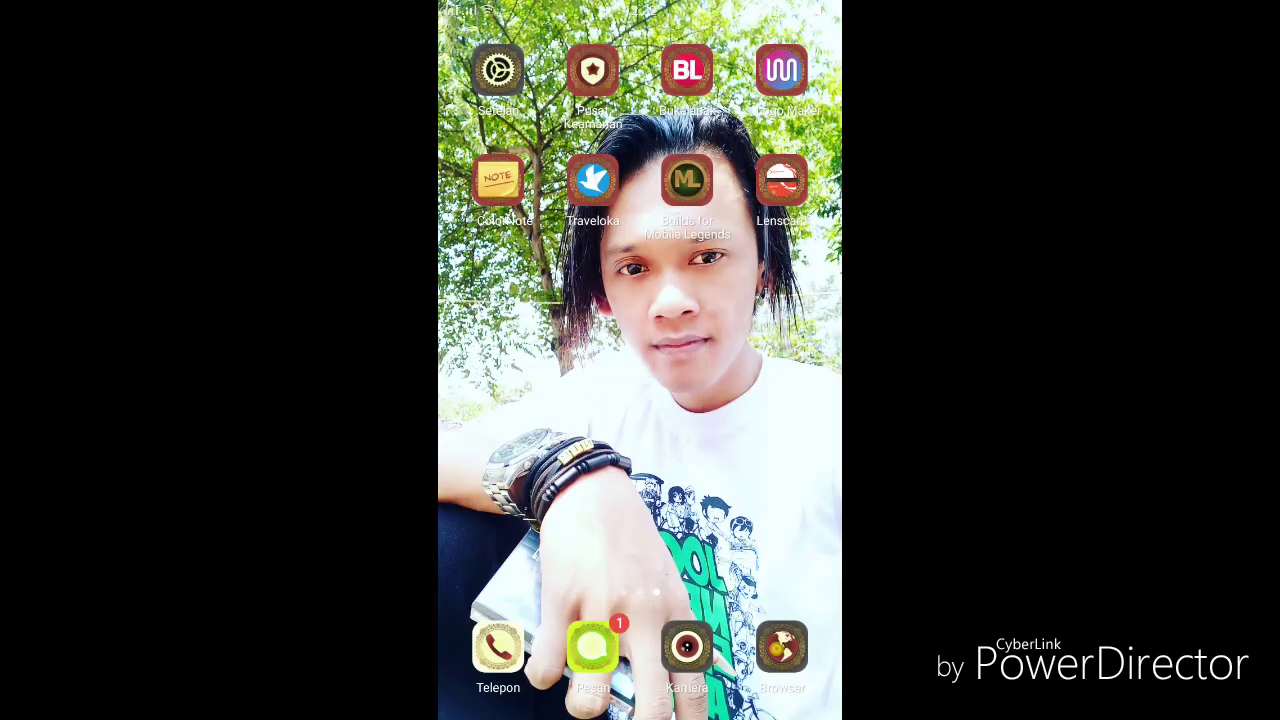
# Open the Gallery's album list and go into the LensCard album
pyautogui.moveTo(520, 400); pyautogui.dragTo(780, 400)
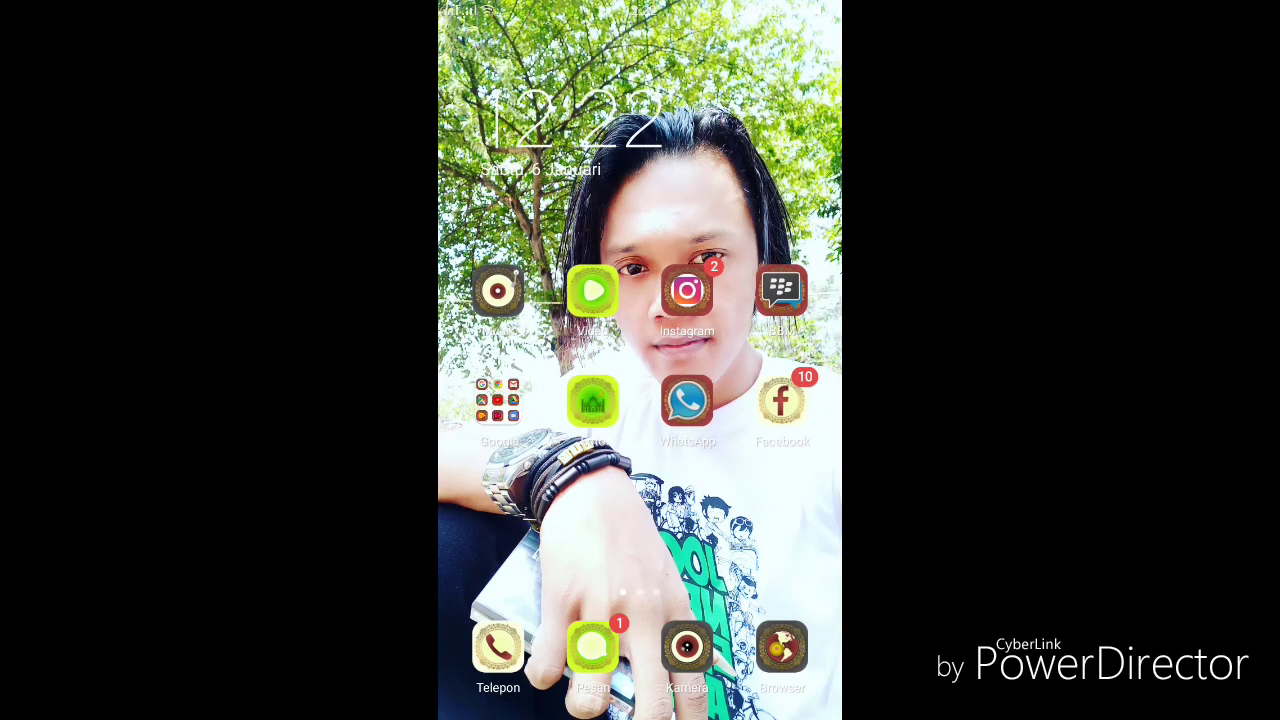
pyautogui.click(593, 400)
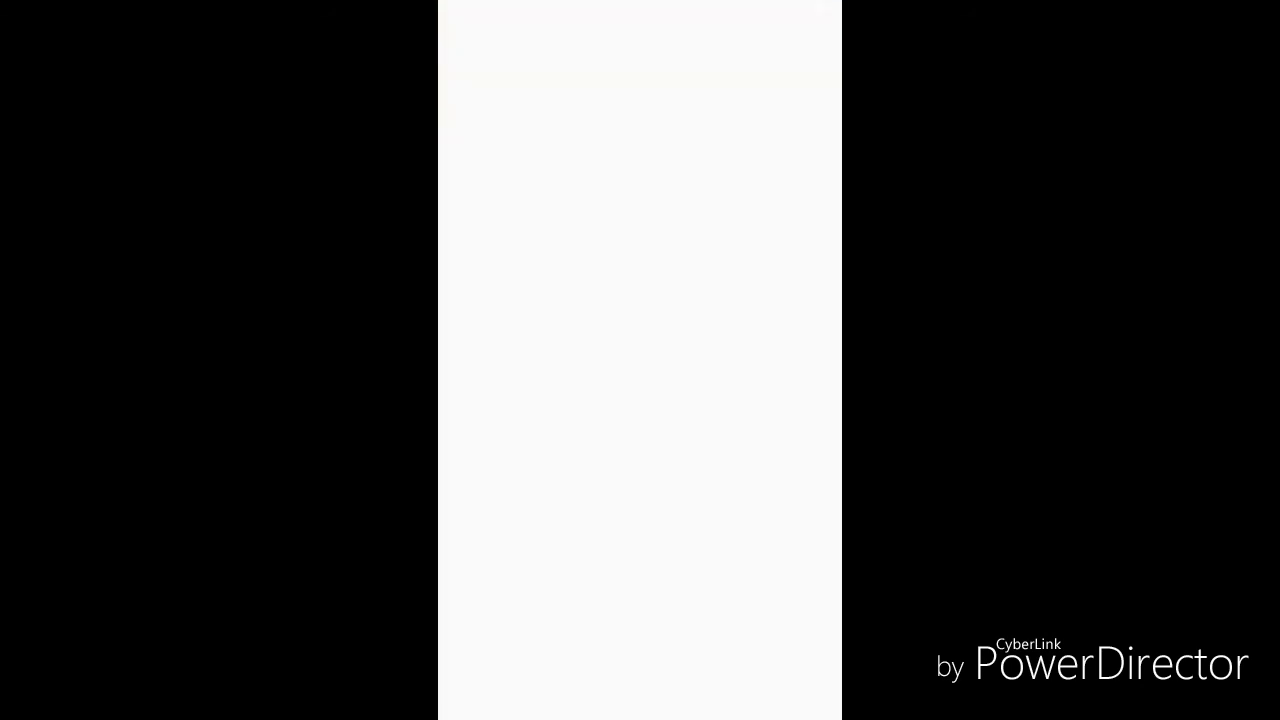
pyautogui.click(697, 690)
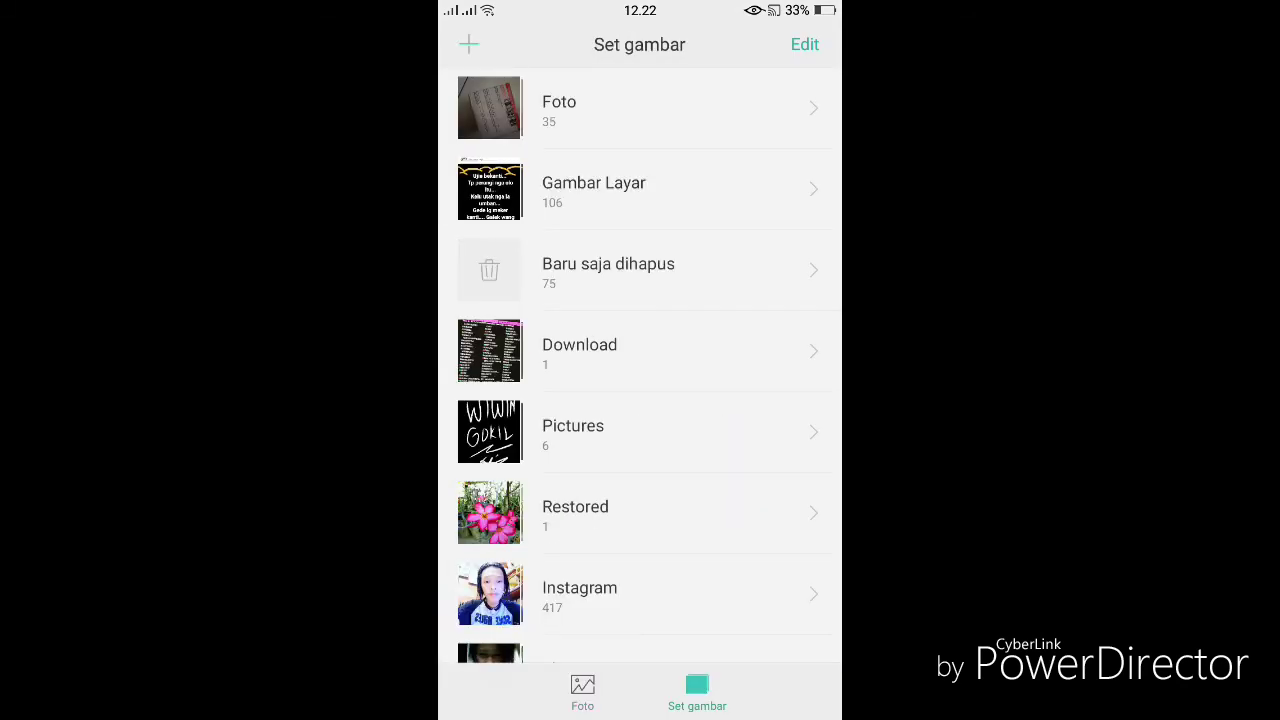
pyautogui.scroll(-1, 640, 365)
pyautogui.scroll(-3, 640, 365)
pyautogui.scroll(-5, 640, 365)
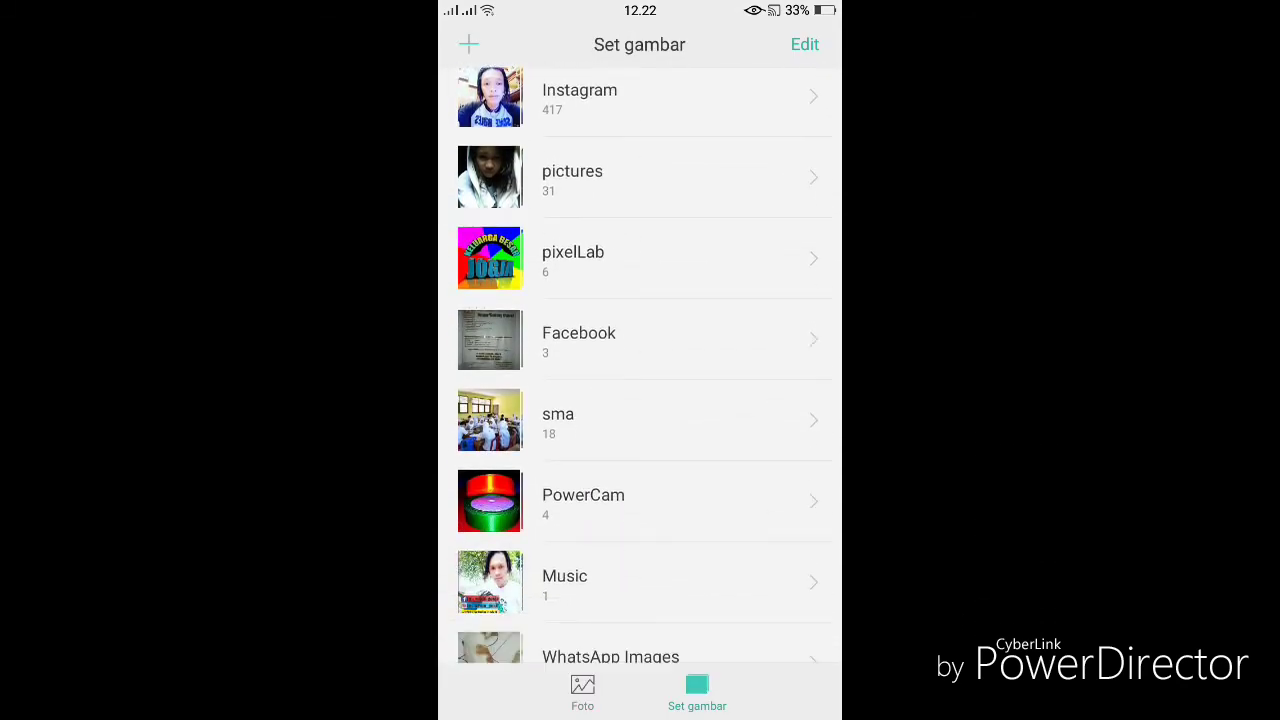
pyautogui.scroll(-2, 640, 365)
pyautogui.scroll(-1, 640, 365)
pyautogui.scroll(-2, 640, 365)
pyautogui.scroll(-2, 640, 365)
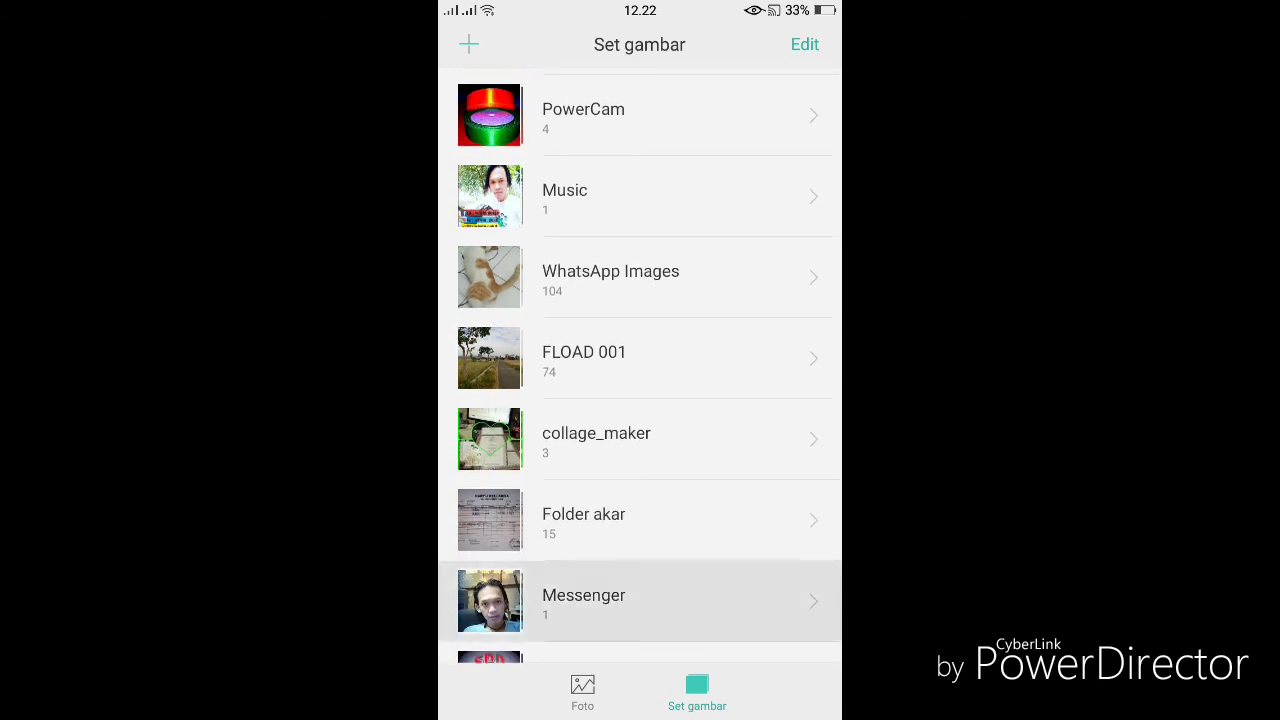
pyautogui.scroll(-2, 640, 365)
pyautogui.scroll(-2, 640, 365)
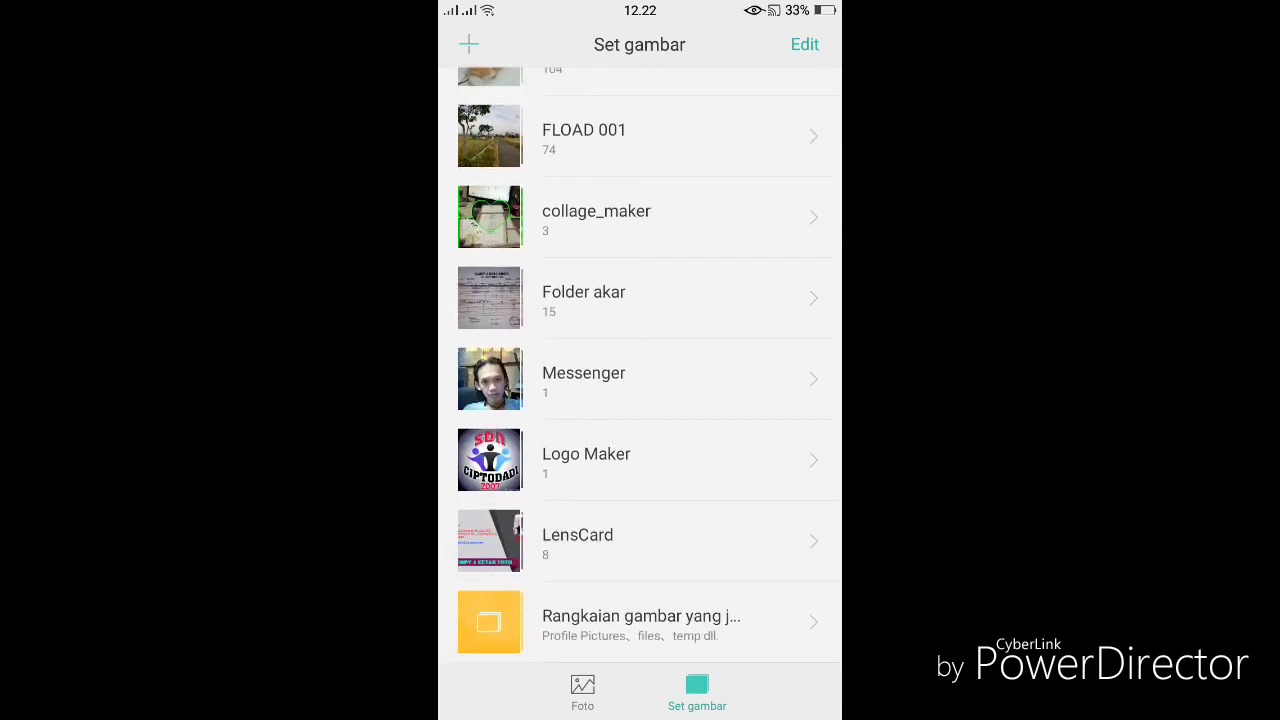
pyautogui.click(578, 532)
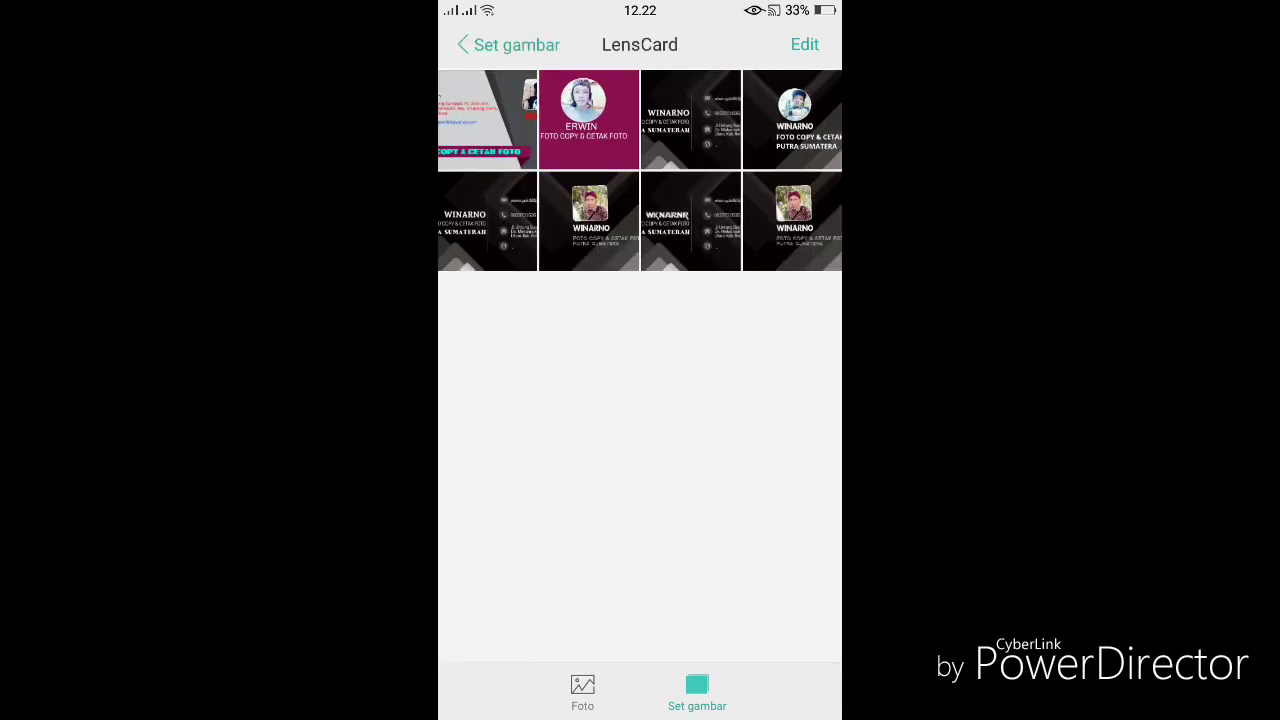
# View both saved ERWIN card images full screen, then back out to the album list
pyautogui.click(487, 120)
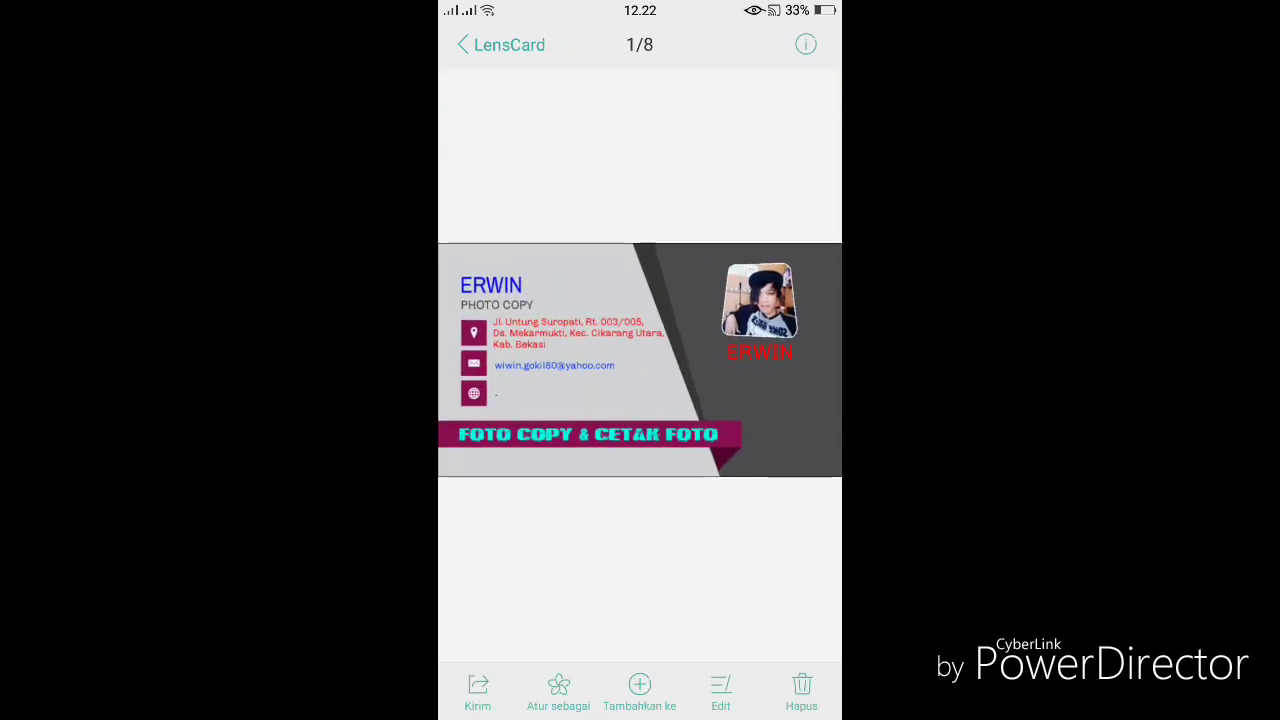
pyautogui.moveTo(760, 360)
pyautogui.mouseDown()
pyautogui.moveTo(500, 360)
pyautogui.moveTo(760, 360)
pyautogui.mouseUp()
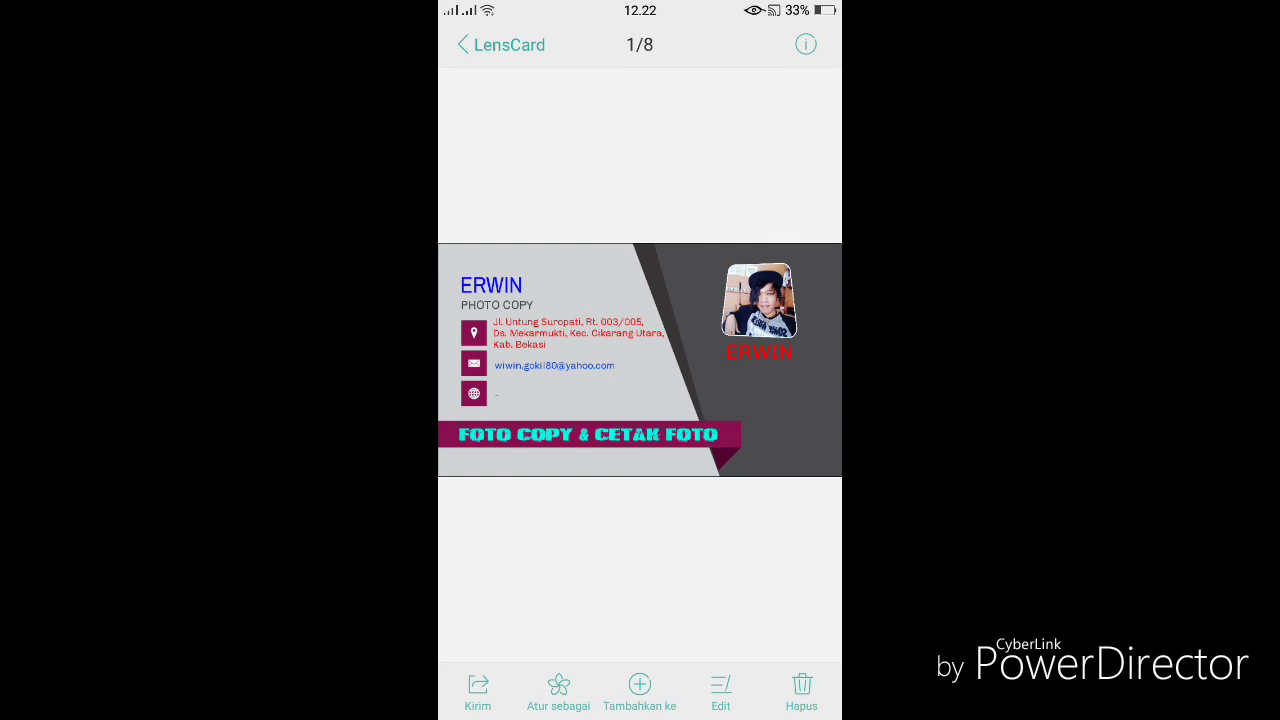
pyautogui.click(463, 44)
pyautogui.click(466, 45)
pyautogui.press('super')
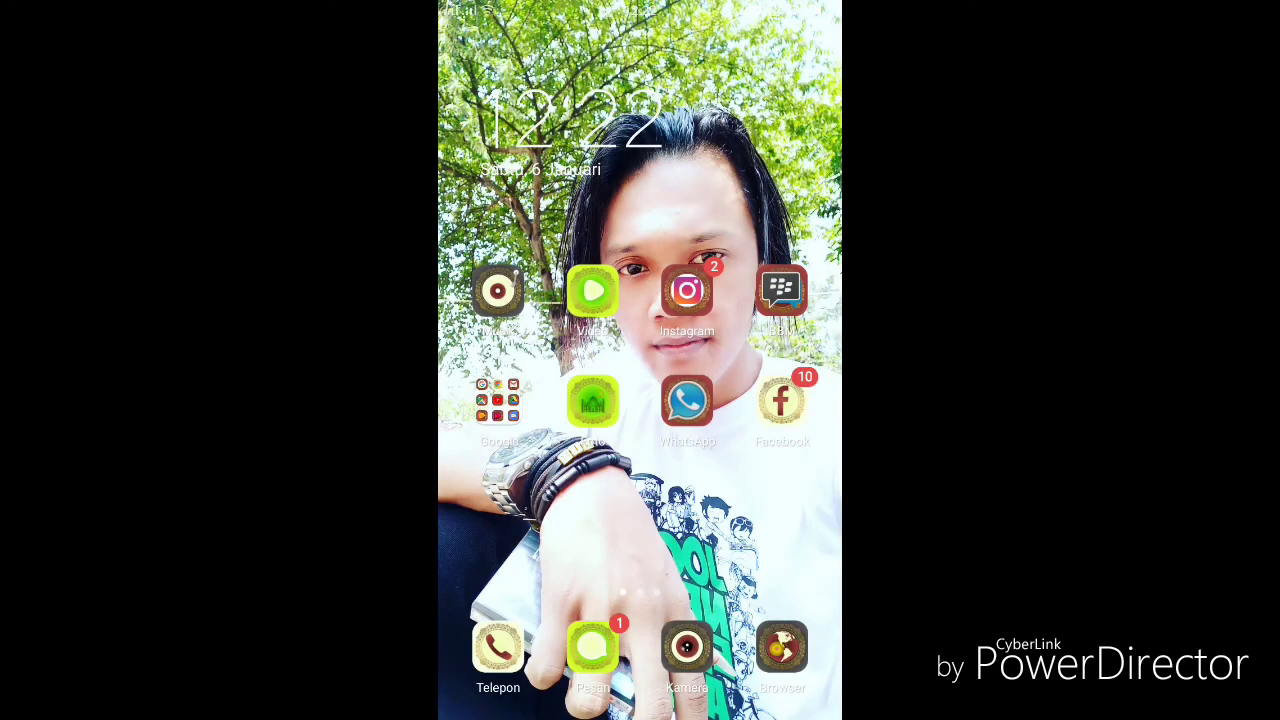